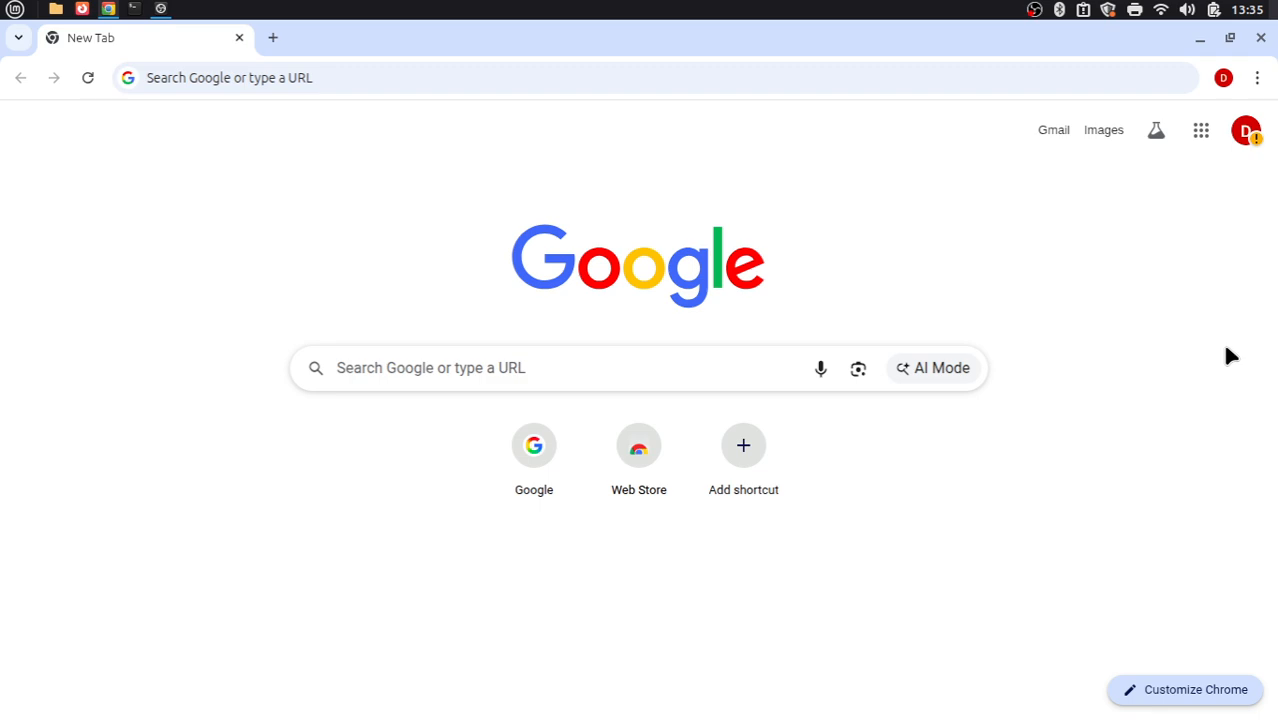
# Check which Google account is signed in to the browser.
pyautogui.moveTo(110, 14)
pyautogui.click(1250, 138)
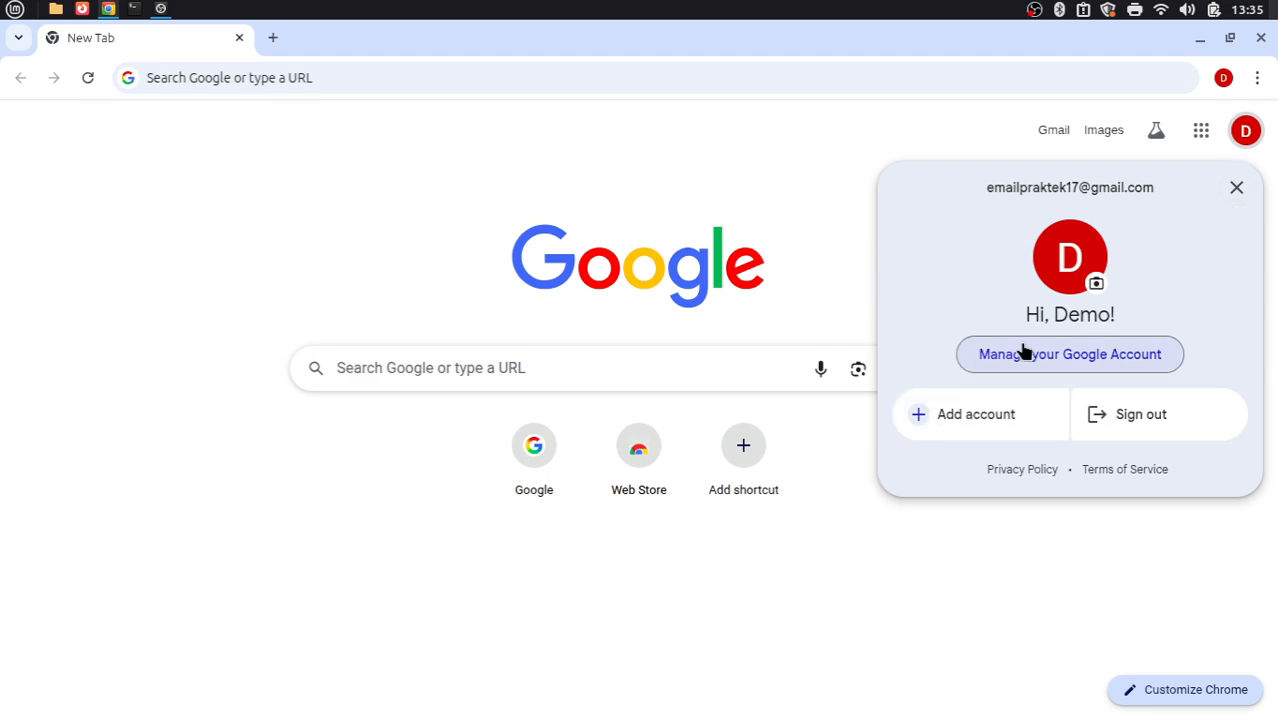
pyautogui.click(1246, 131)
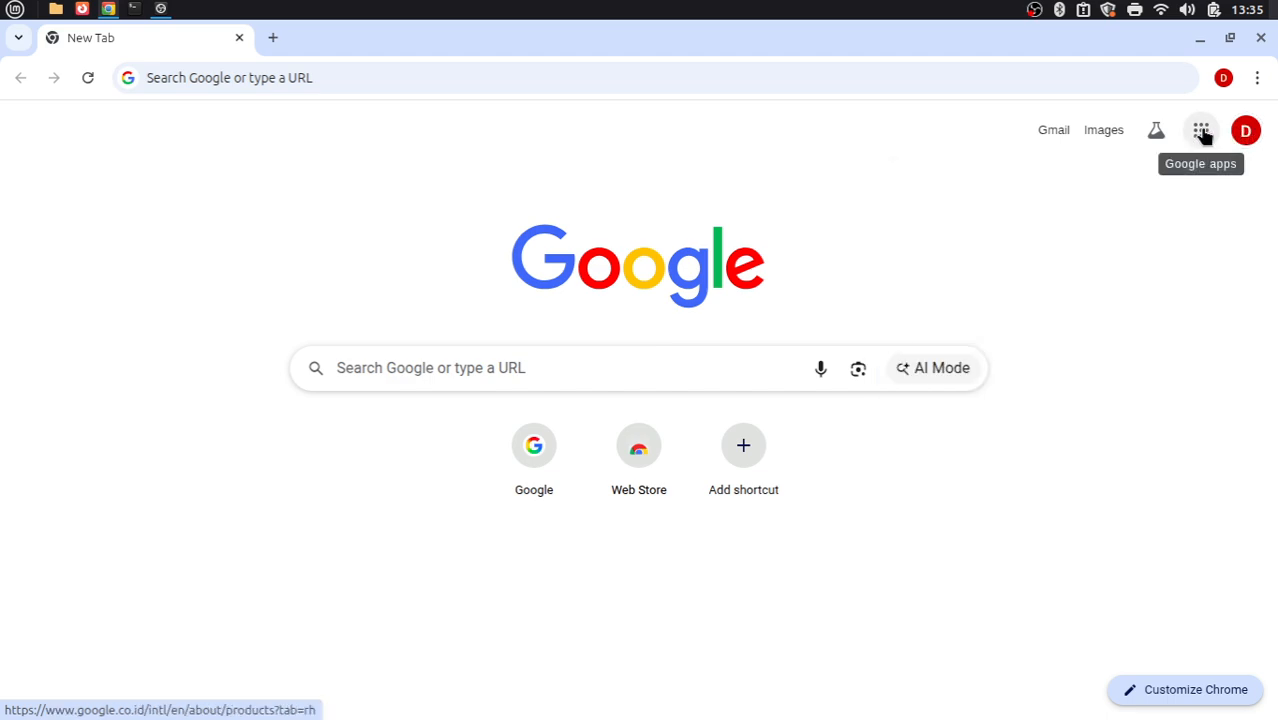
# Open Google Forms from the Google apps and create a blank form.
pyautogui.click(1201, 132)
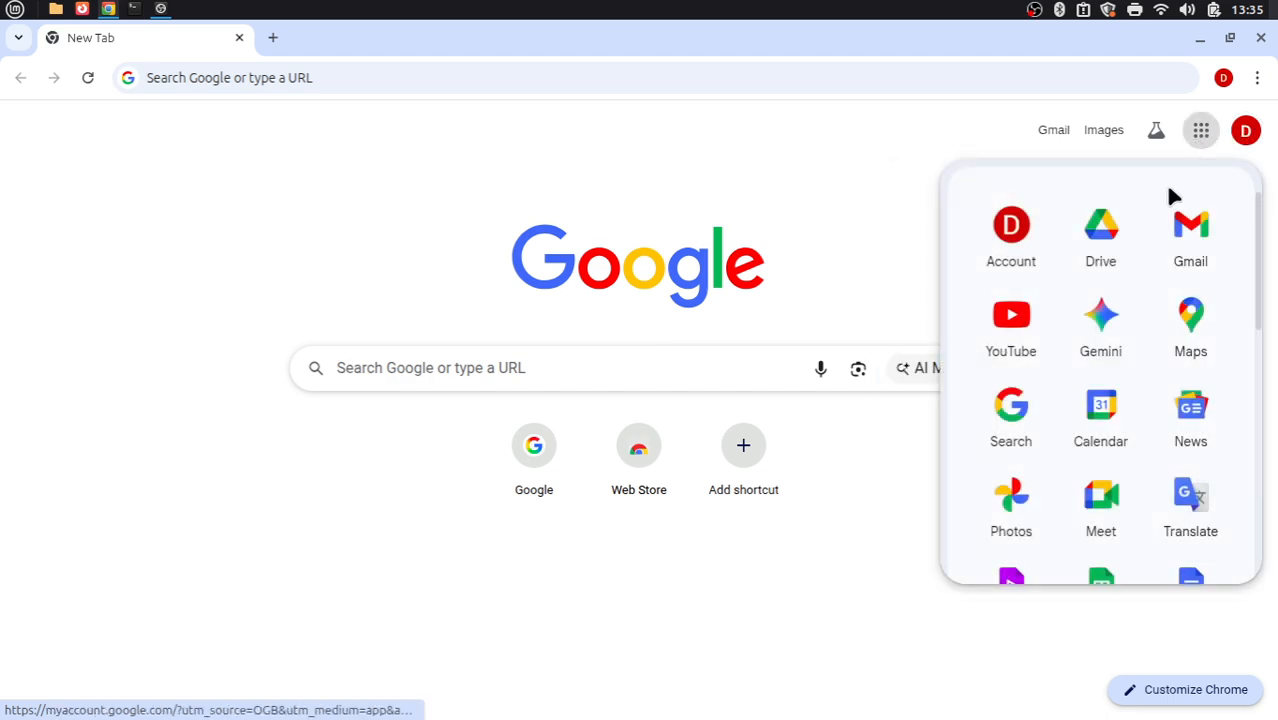
pyautogui.scroll(-3, 1143, 306)
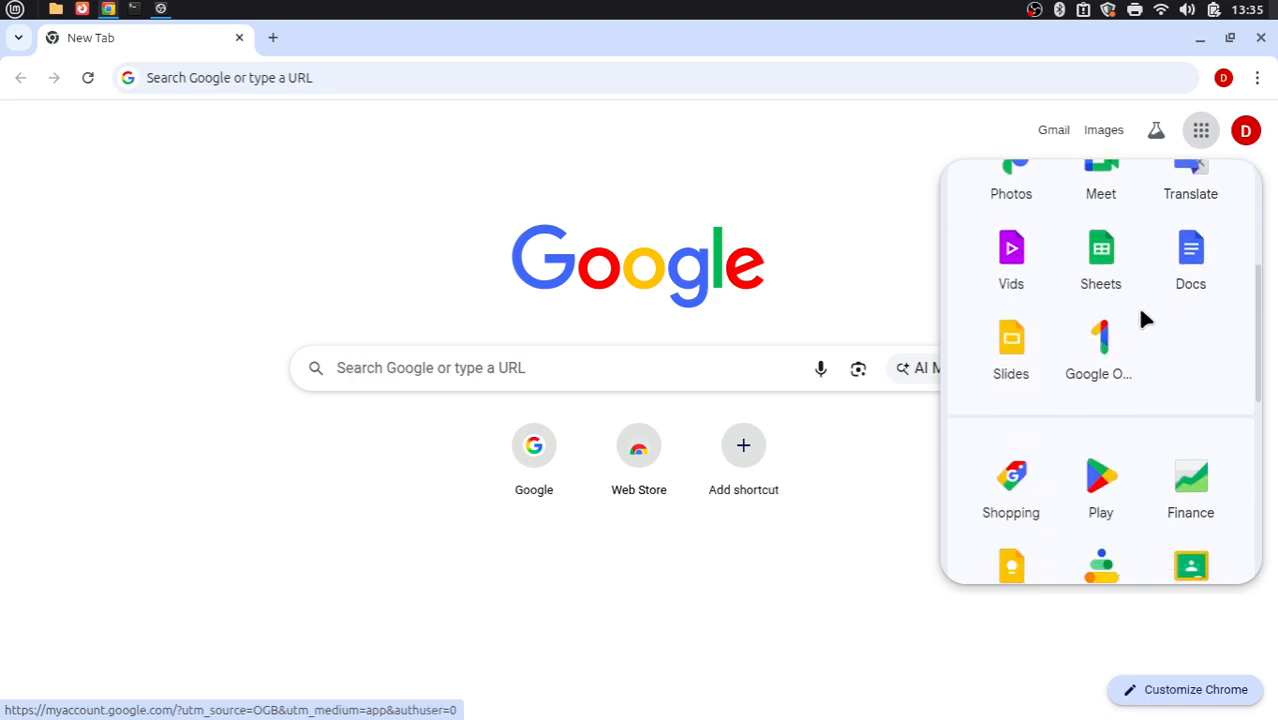
pyautogui.scroll(-5, 1141, 313)
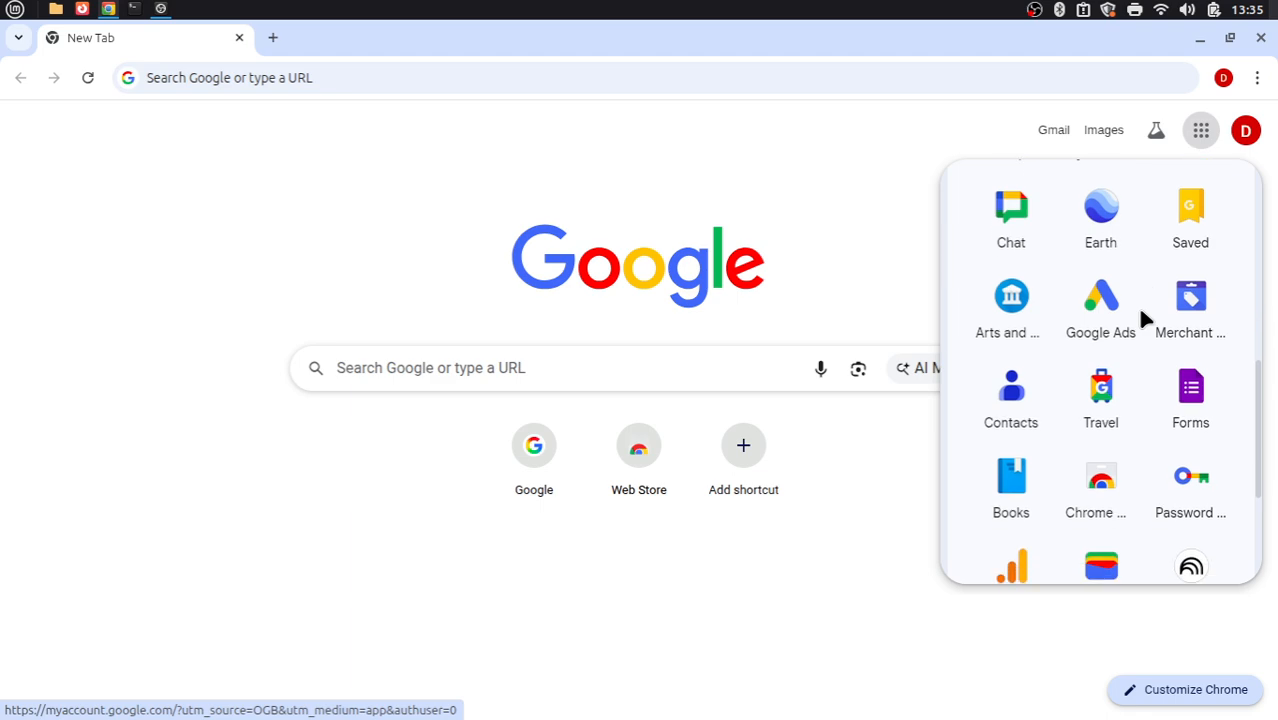
pyautogui.click(1197, 392)
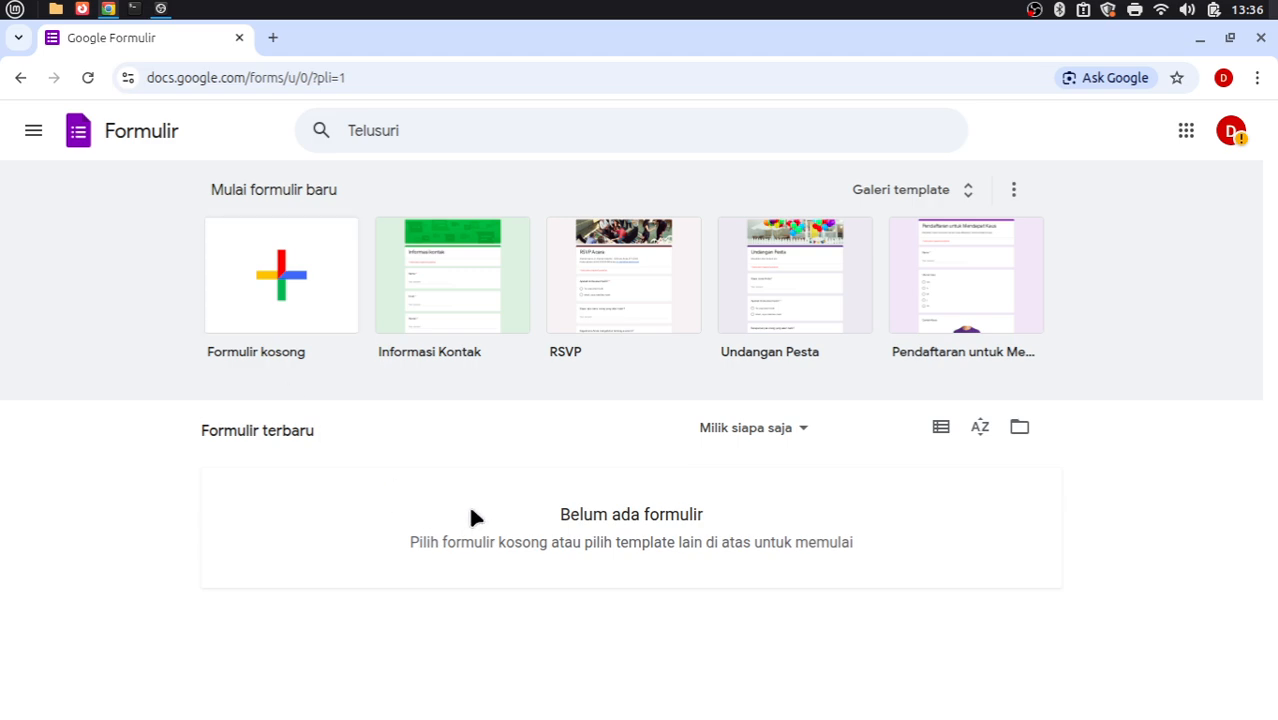
pyautogui.click(271, 287)
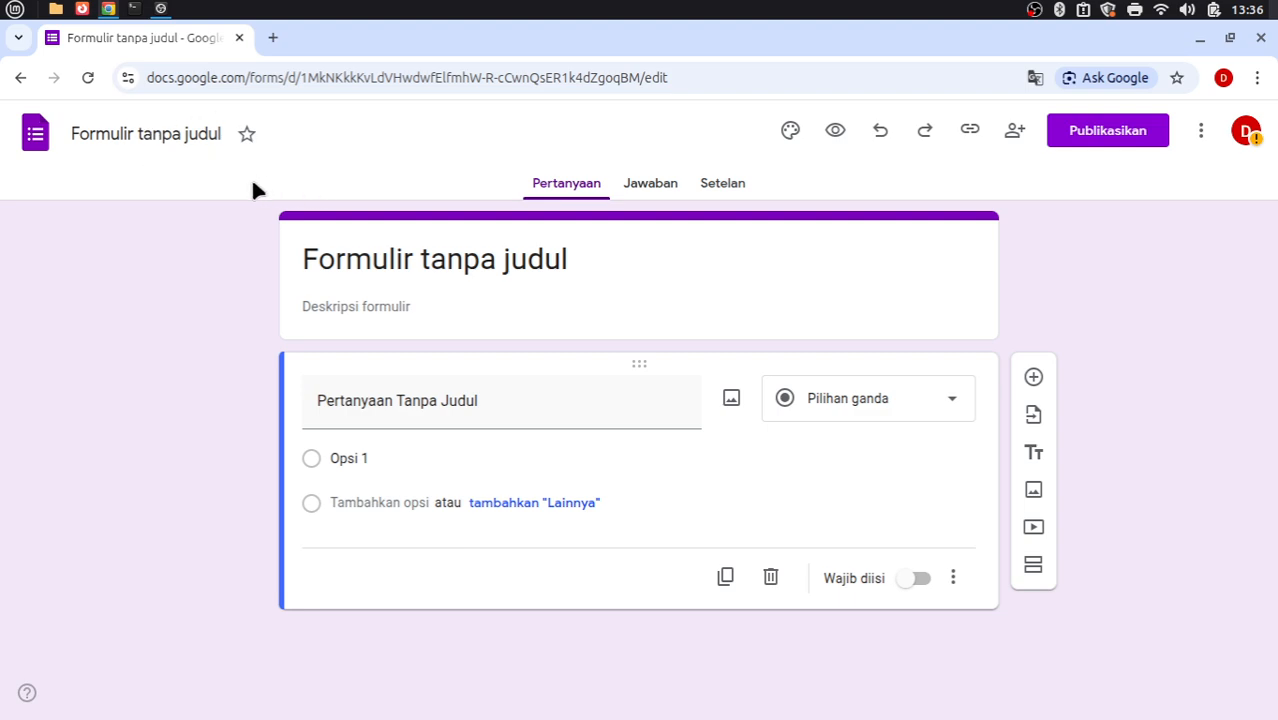
# Name the form "Formulir Pendaftaran Sekolah".
pyautogui.click(157, 131)
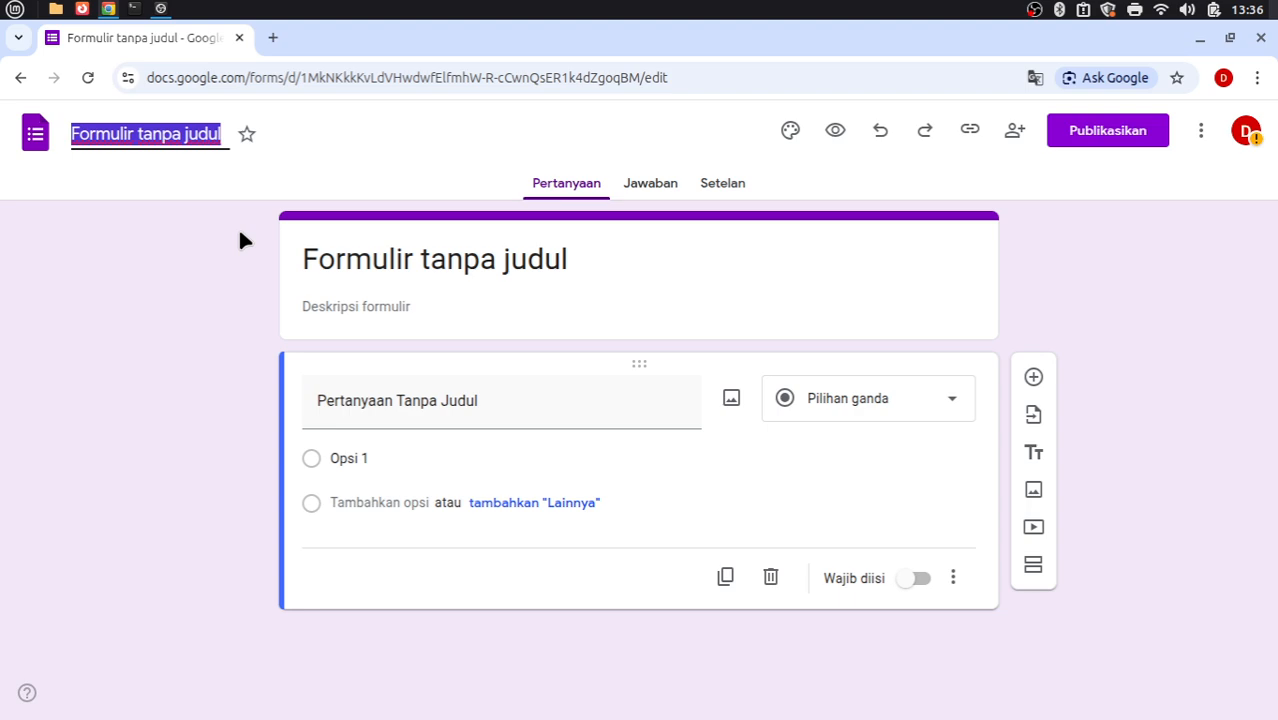
pyautogui.write('Fo')
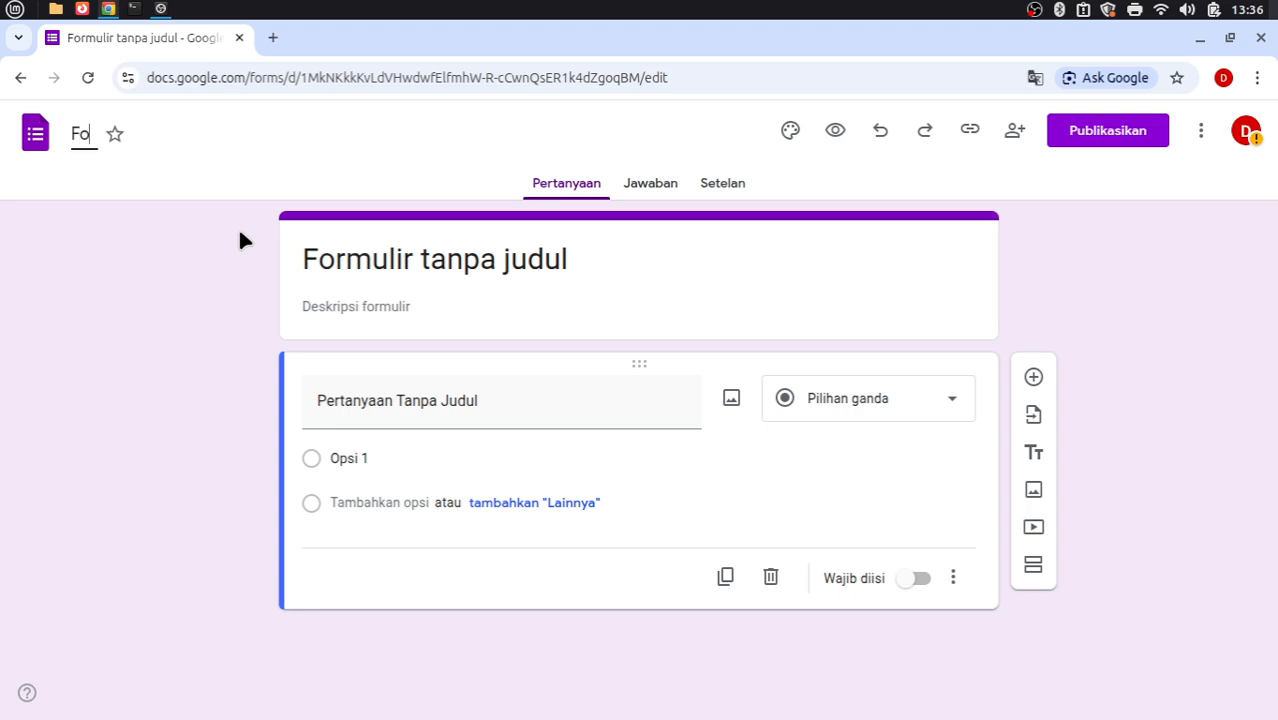
pyautogui.write('rmulir')
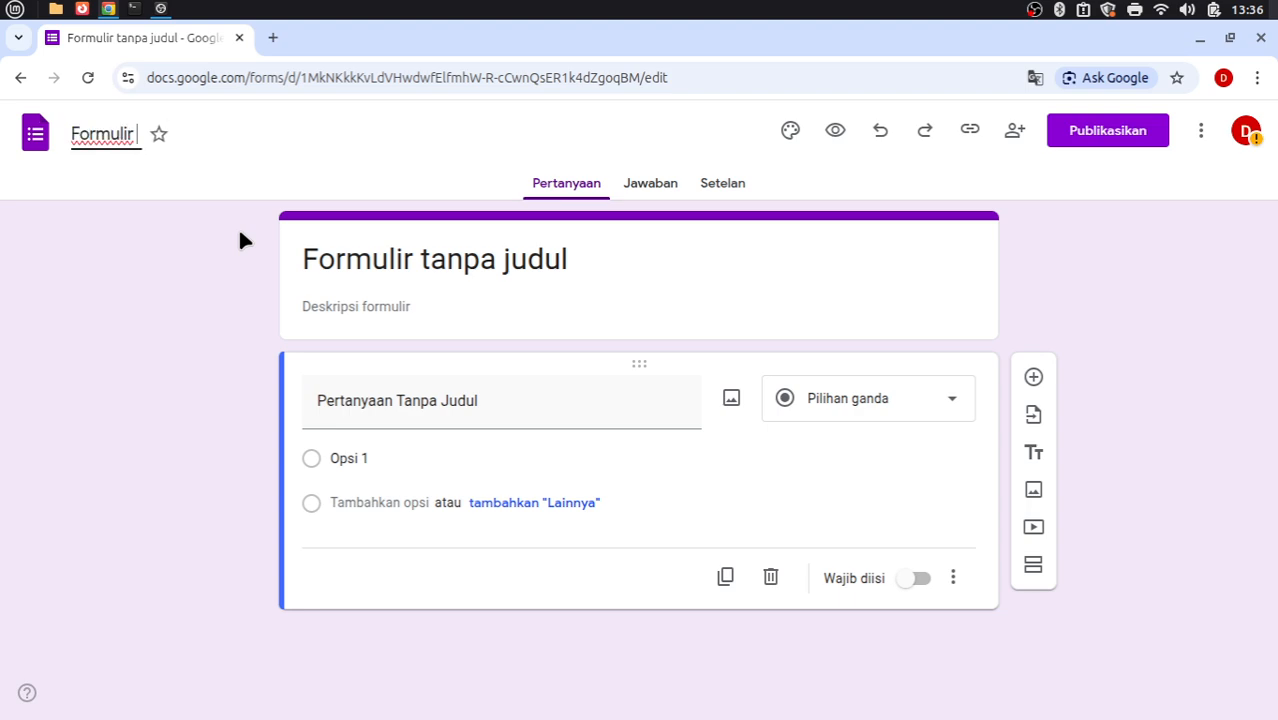
pyautogui.write(' Pendaftar')
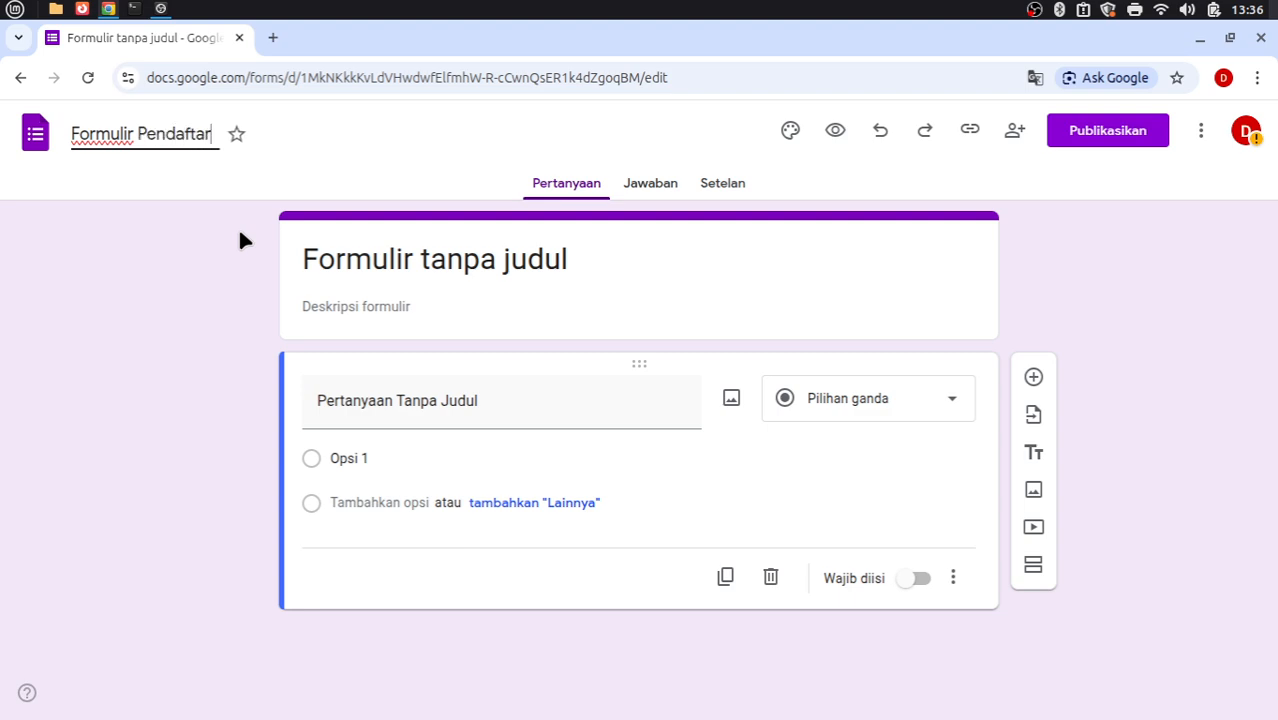
pyautogui.write('an Sekolah')
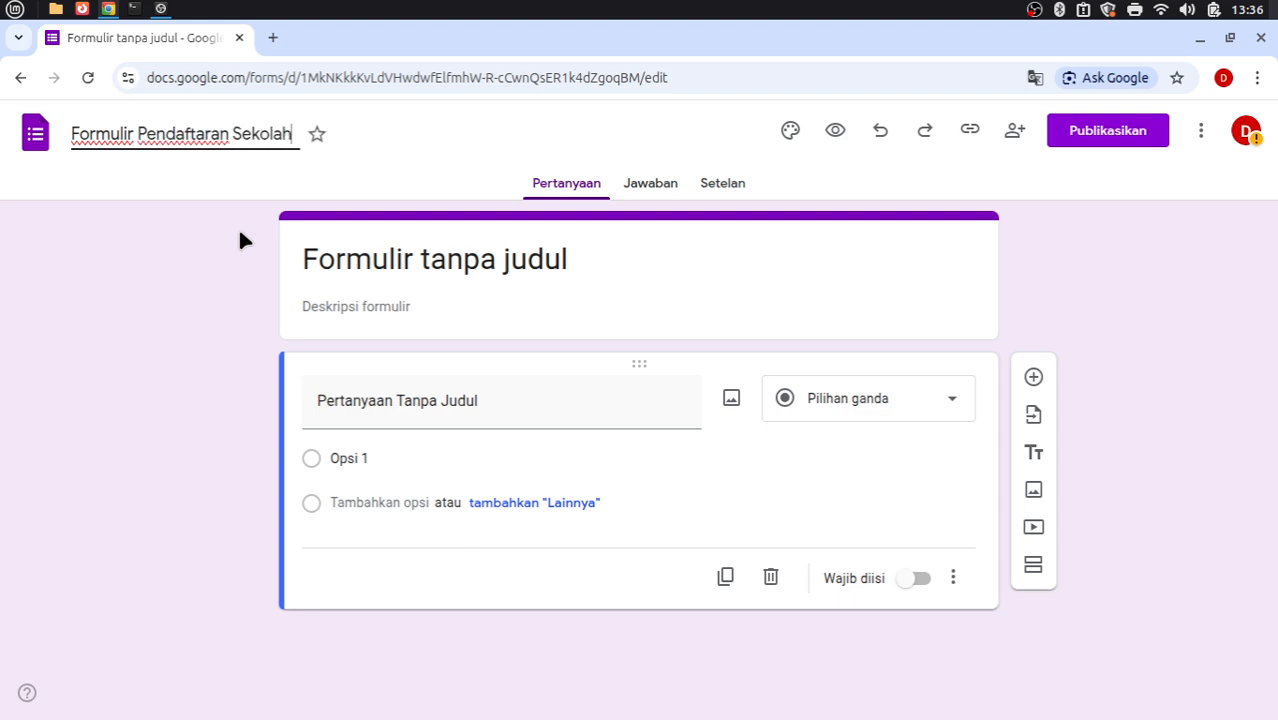
pyautogui.click(238, 272)
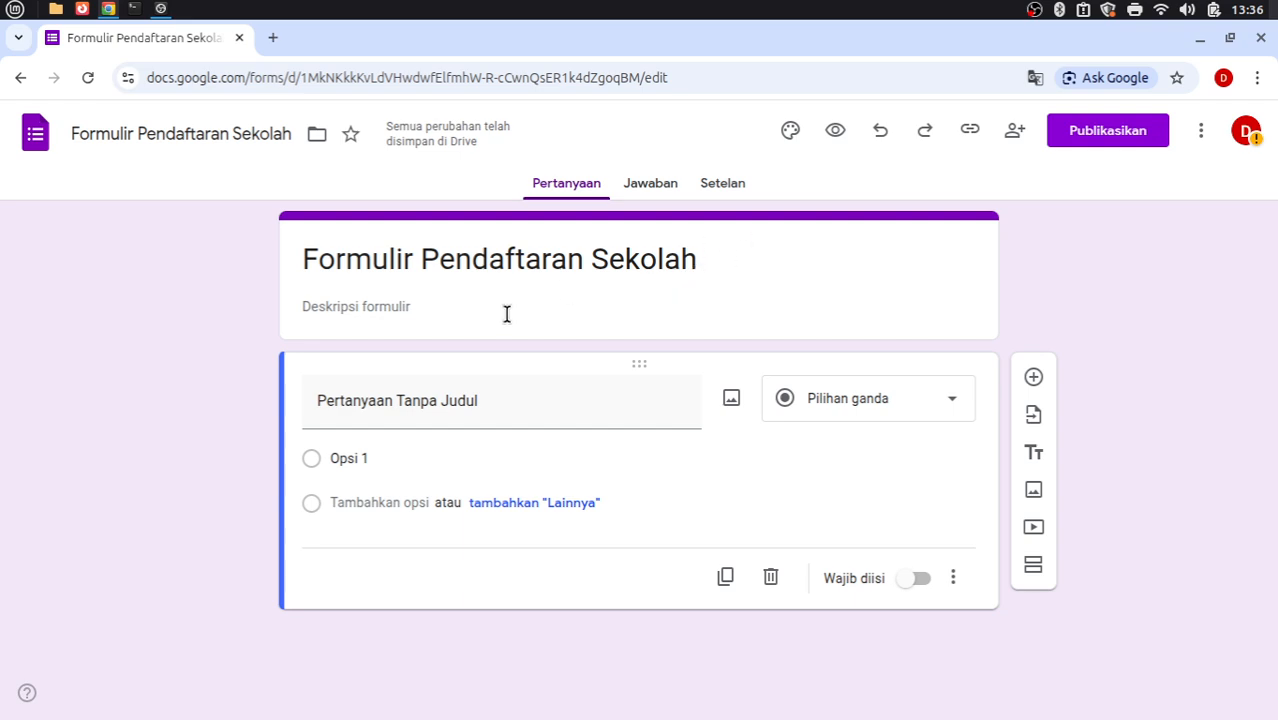
# Enter the form description "Formulir ini digunakan untuk mendaftar sekolah di SD N 1 Daerah".
pyautogui.click(412, 309)
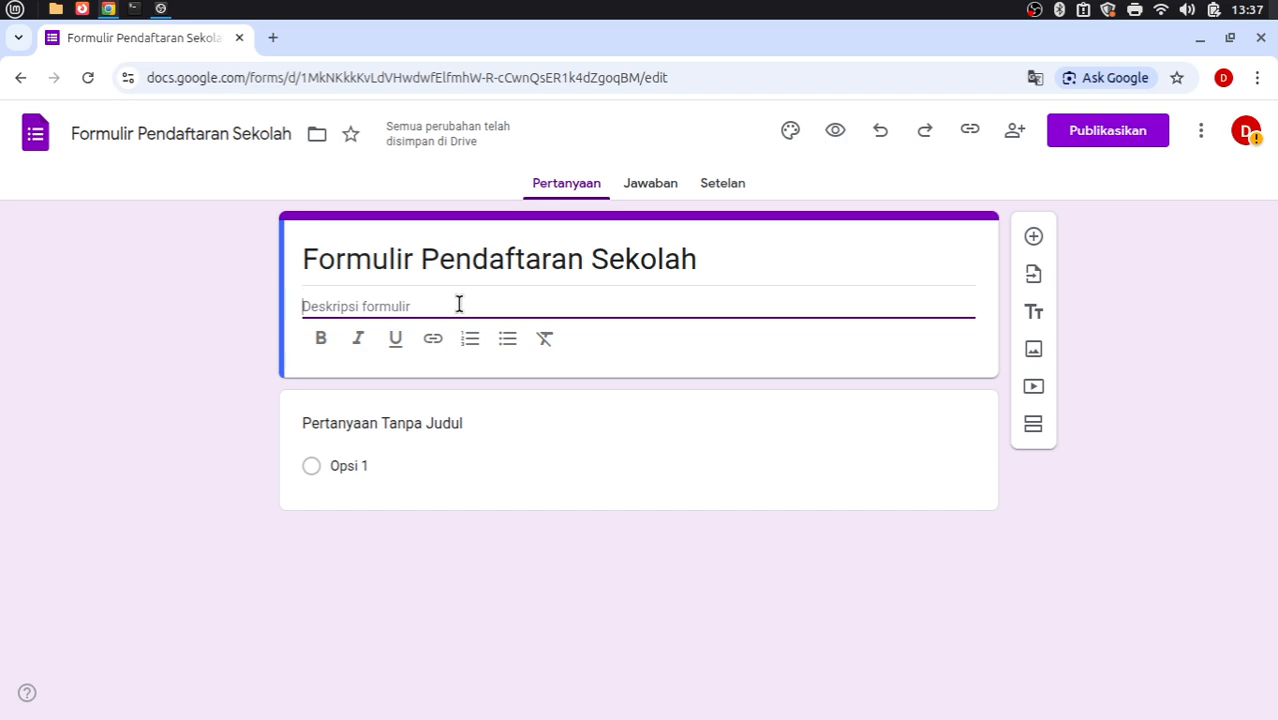
pyautogui.write('Fo')
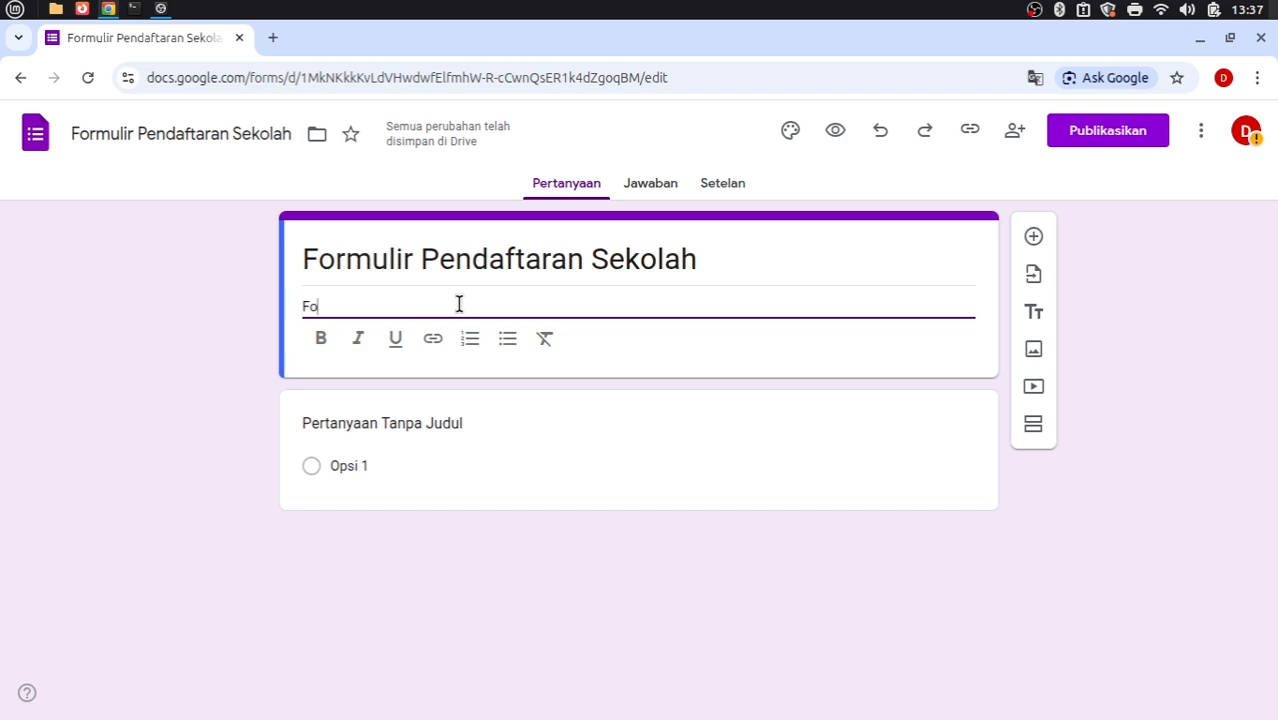
pyautogui.write('rmulir ini dig')
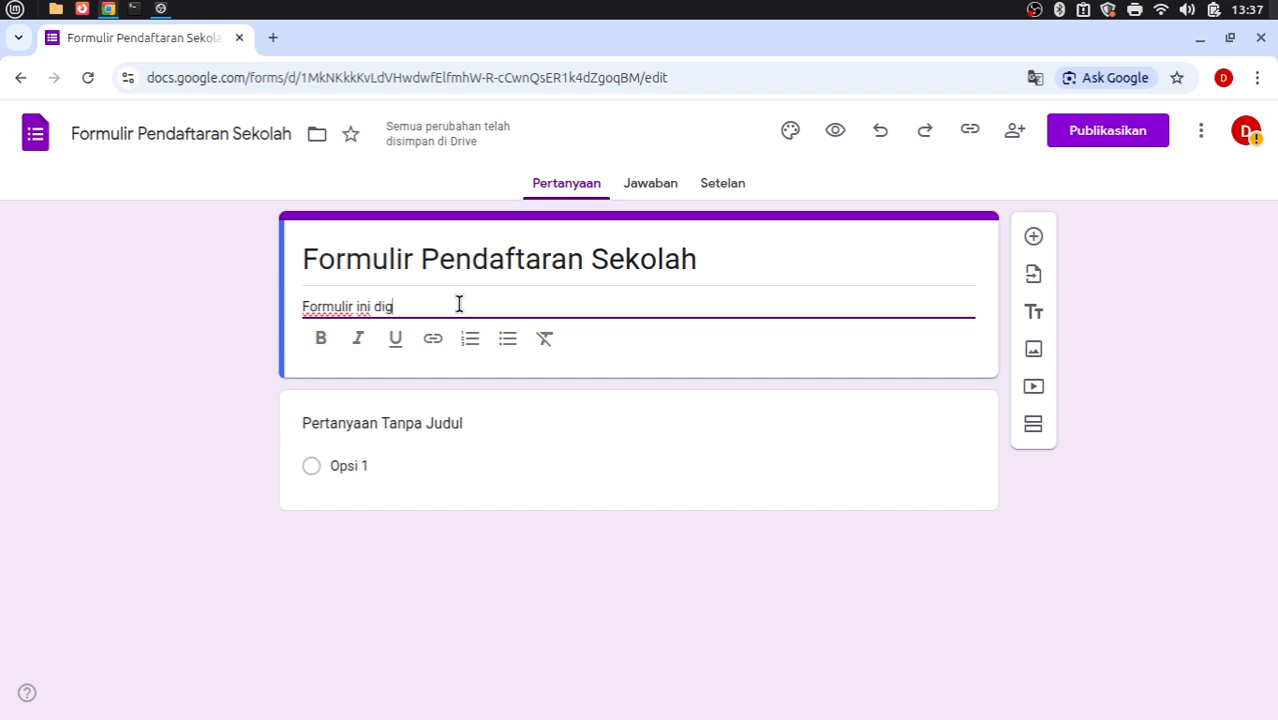
pyautogui.write('unakan untuk mendaf')
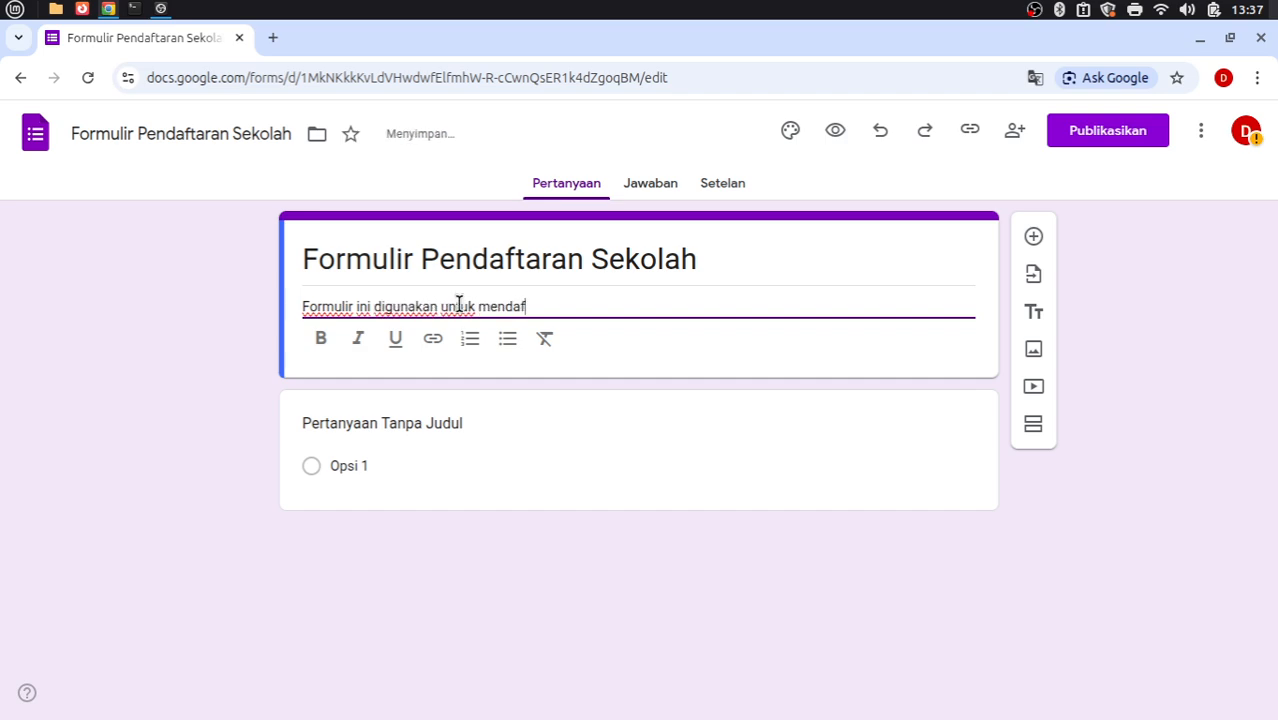
pyautogui.write('tar sekolah')
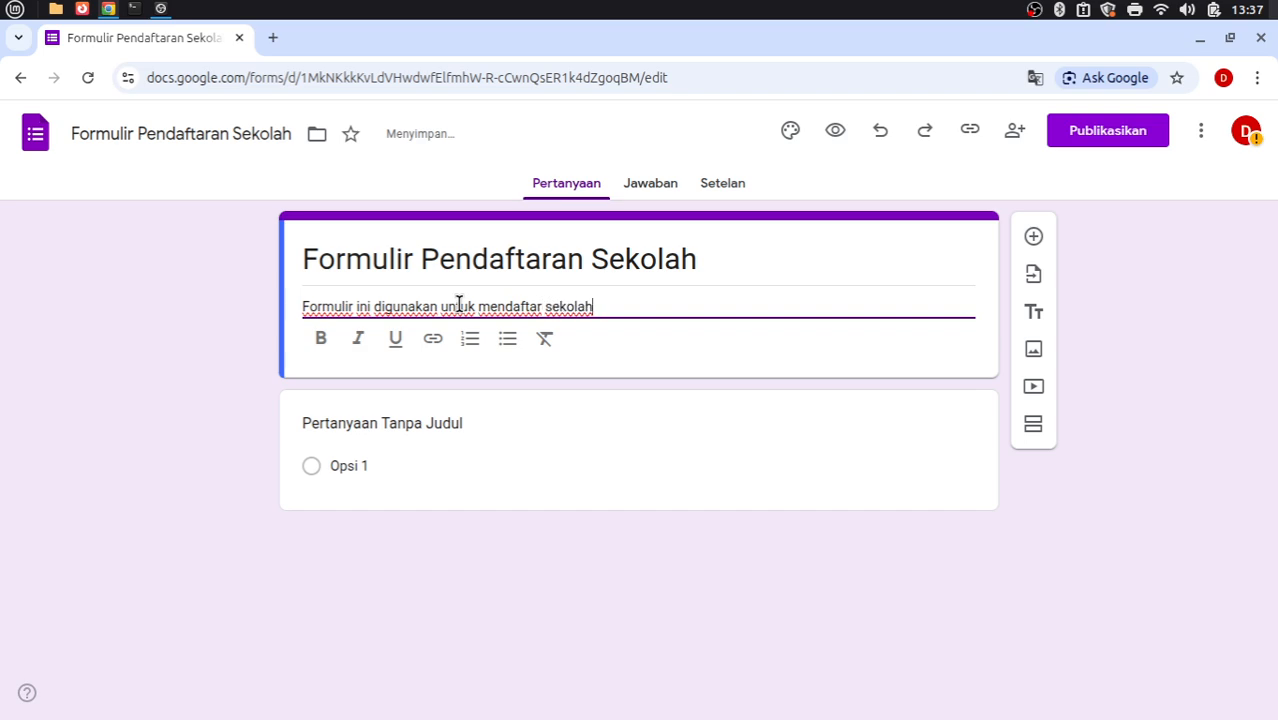
pyautogui.write(' di SD N 1')
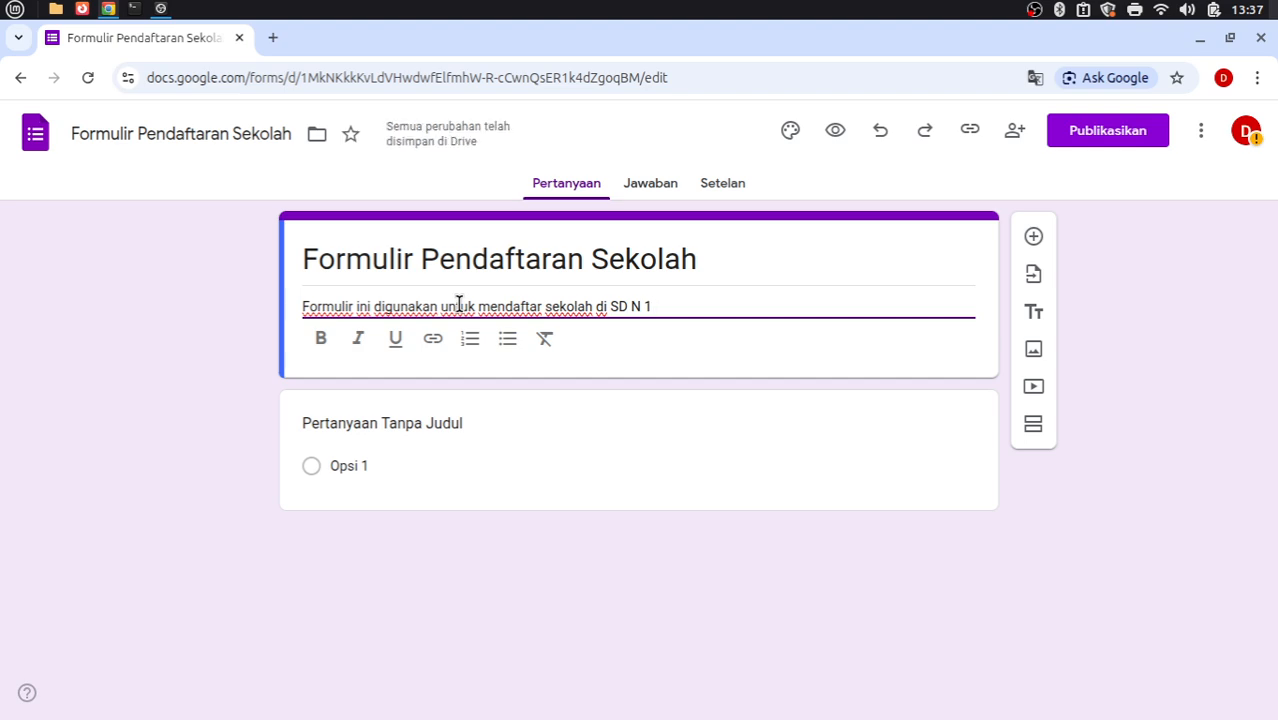
pyautogui.write(' Daerah')
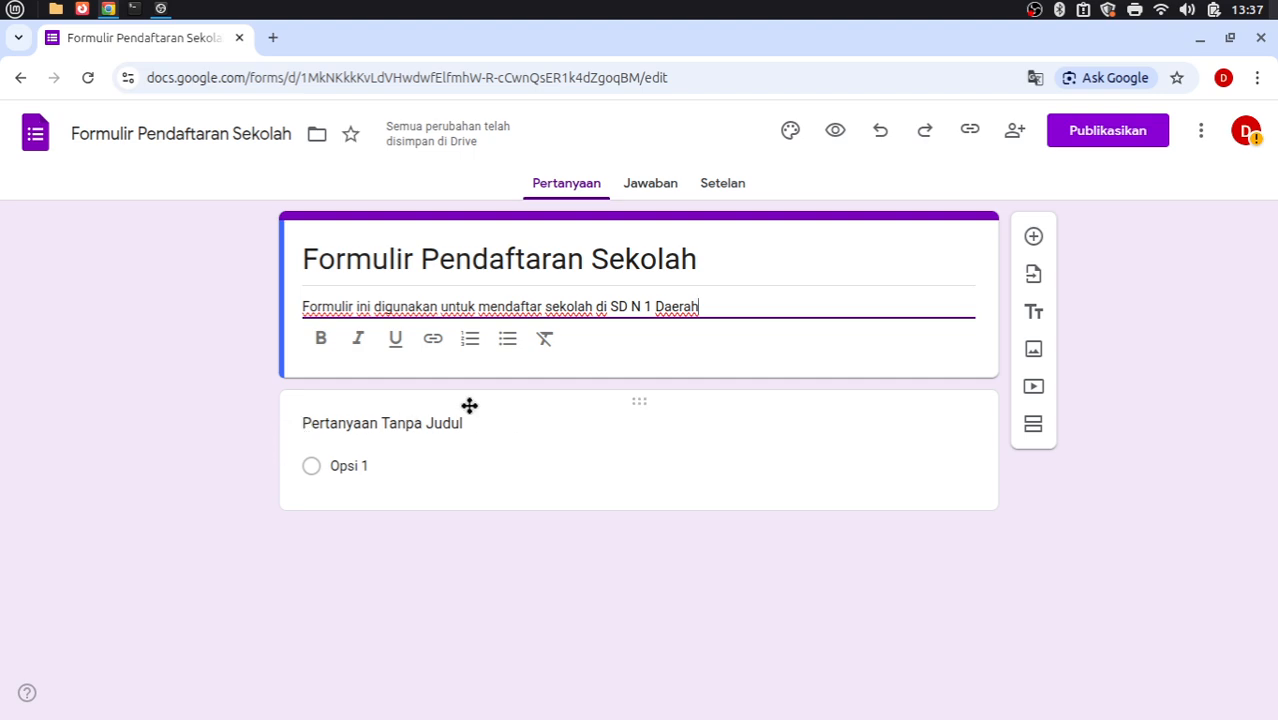
pyautogui.click(269, 394)
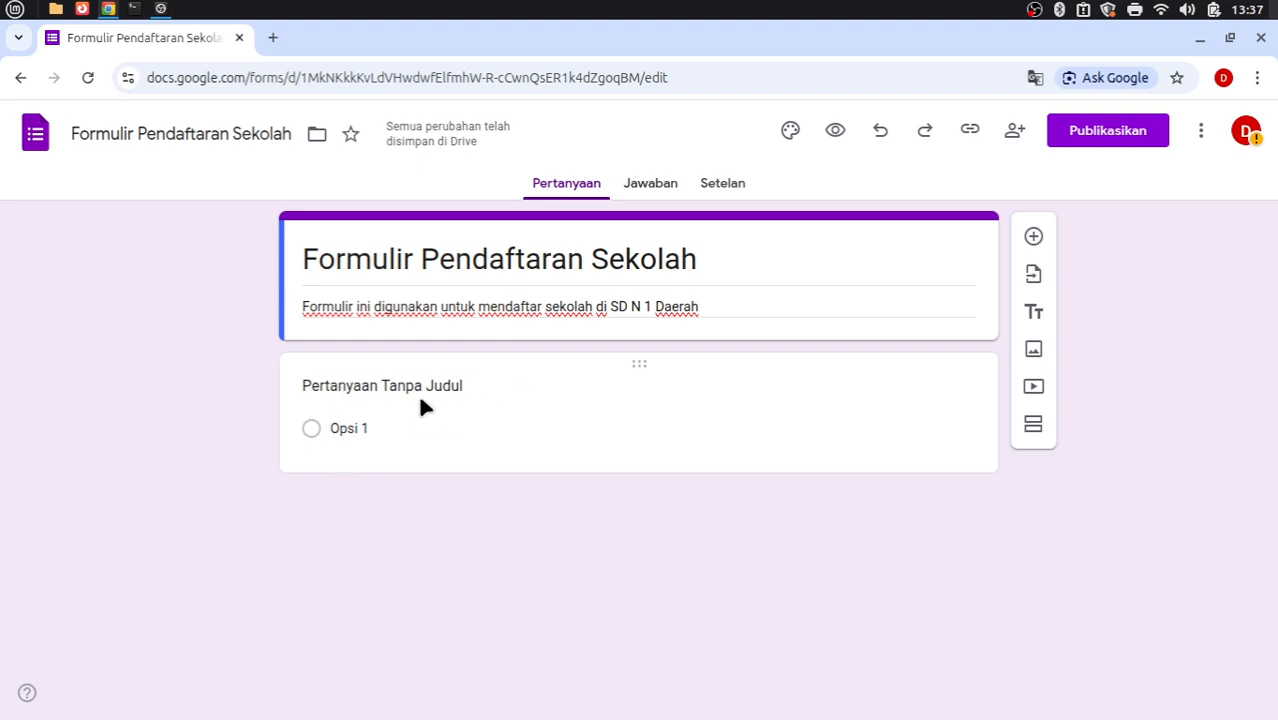
# Replace the untitled first question's text with "Nama Lengkap".
pyautogui.click(473, 386)
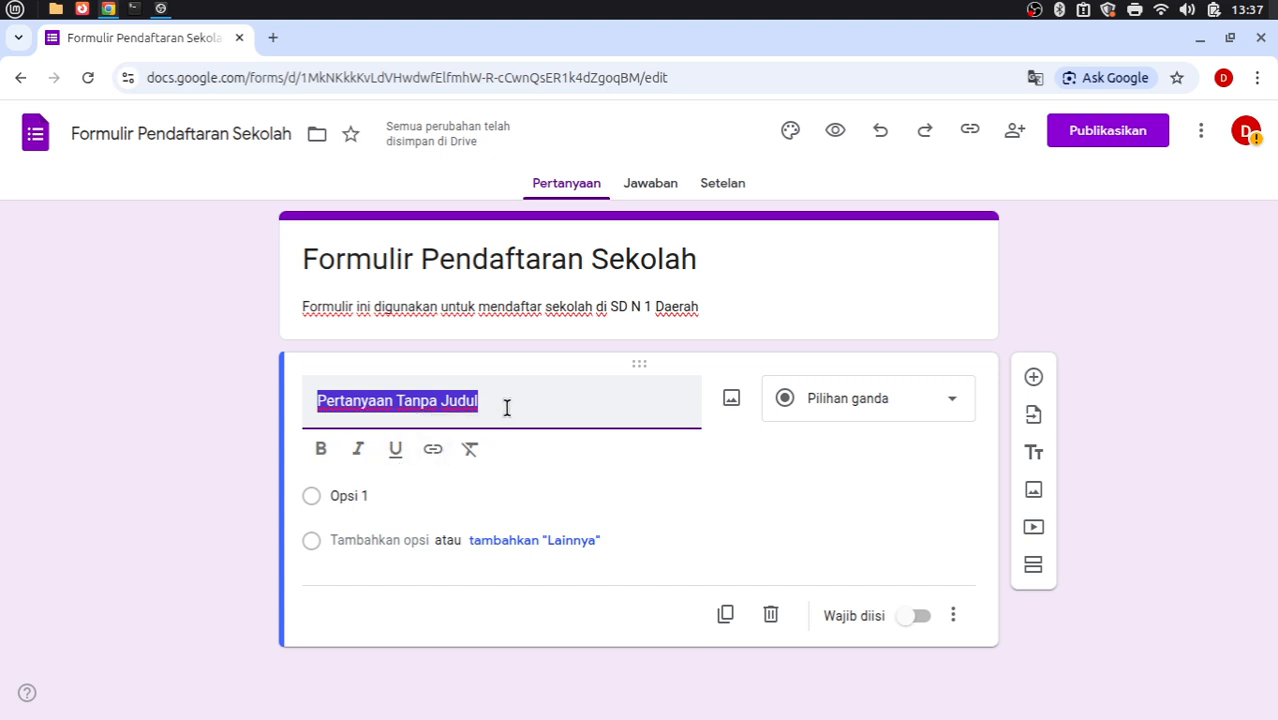
pyautogui.write('Nama Len')
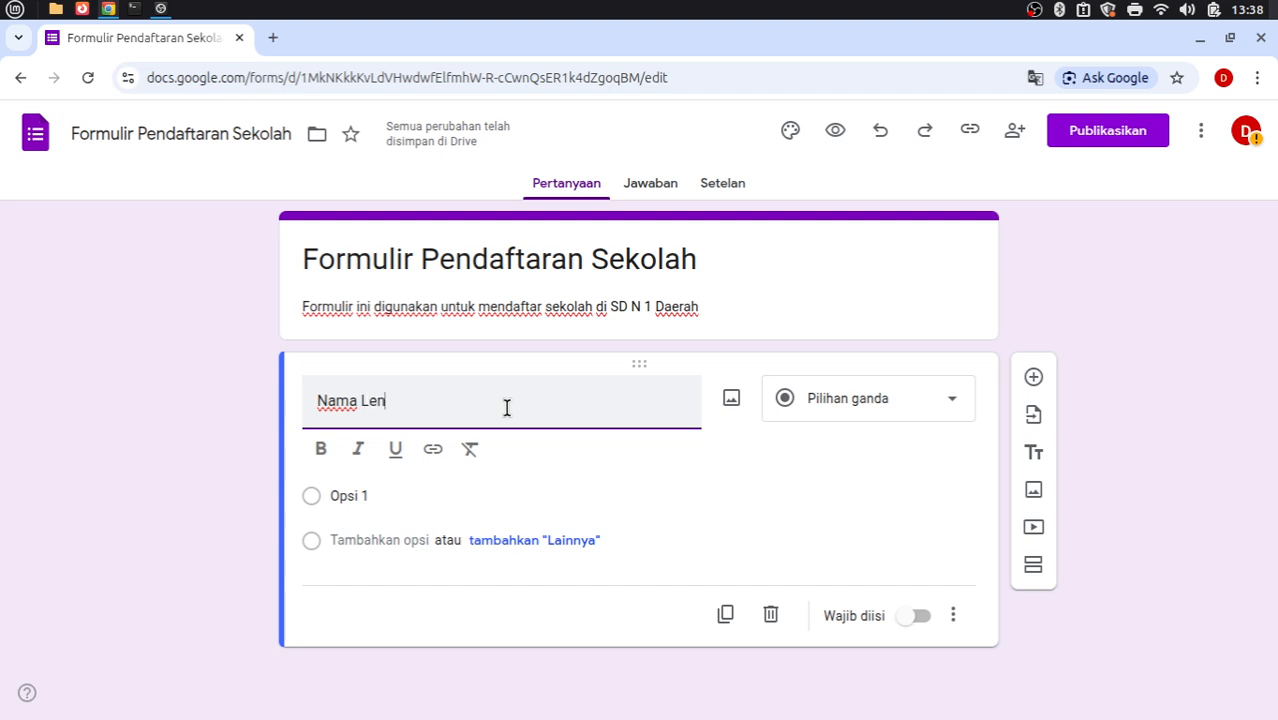
pyautogui.write('gkap')
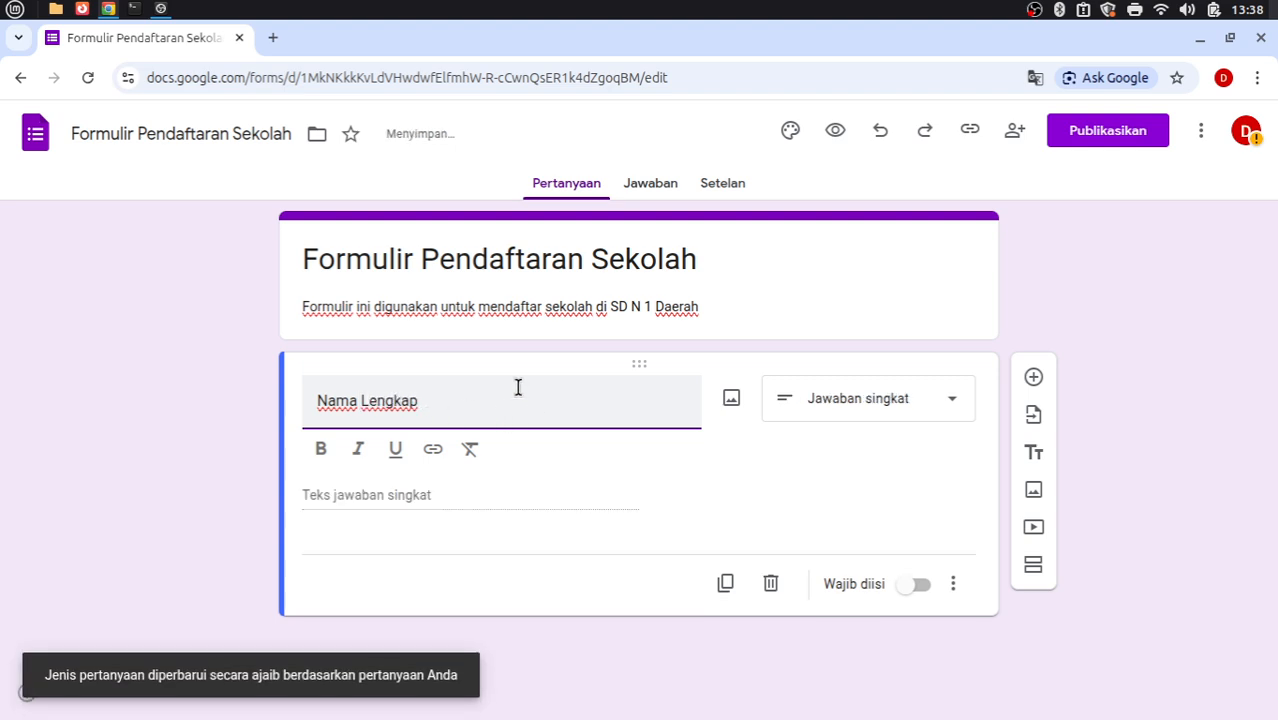
pyautogui.click(915, 400)
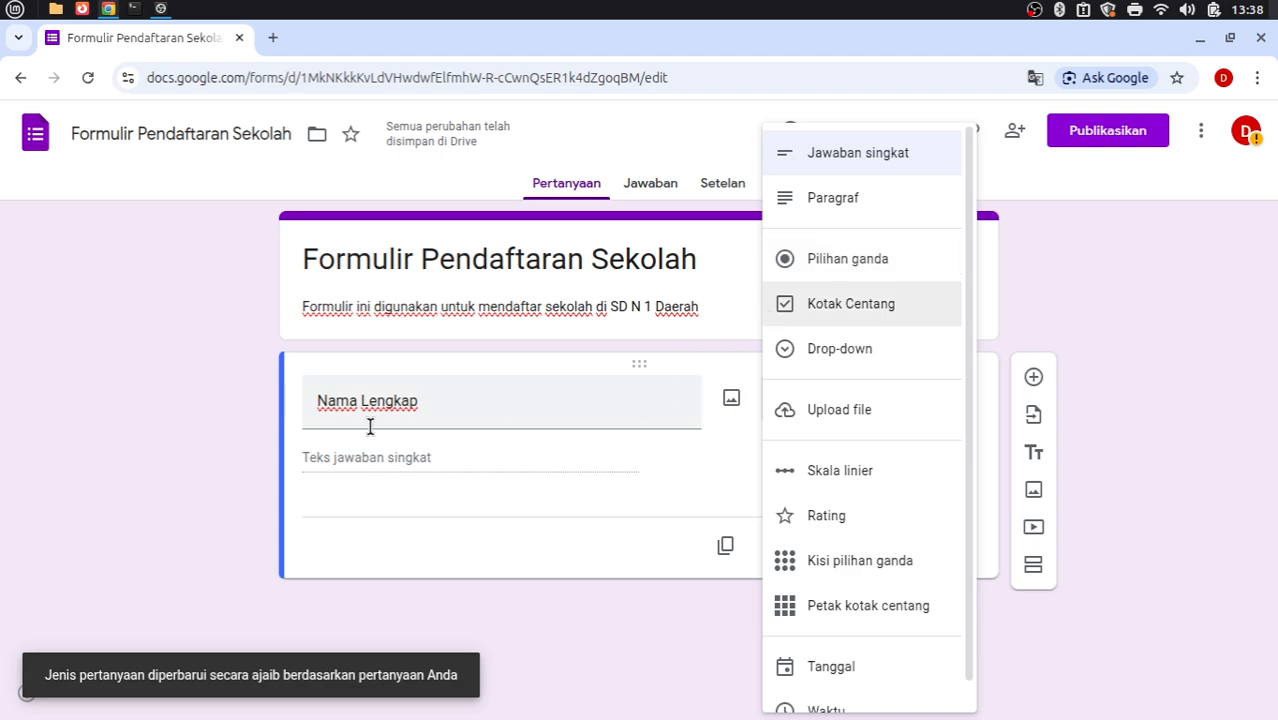
pyautogui.click(157, 434)
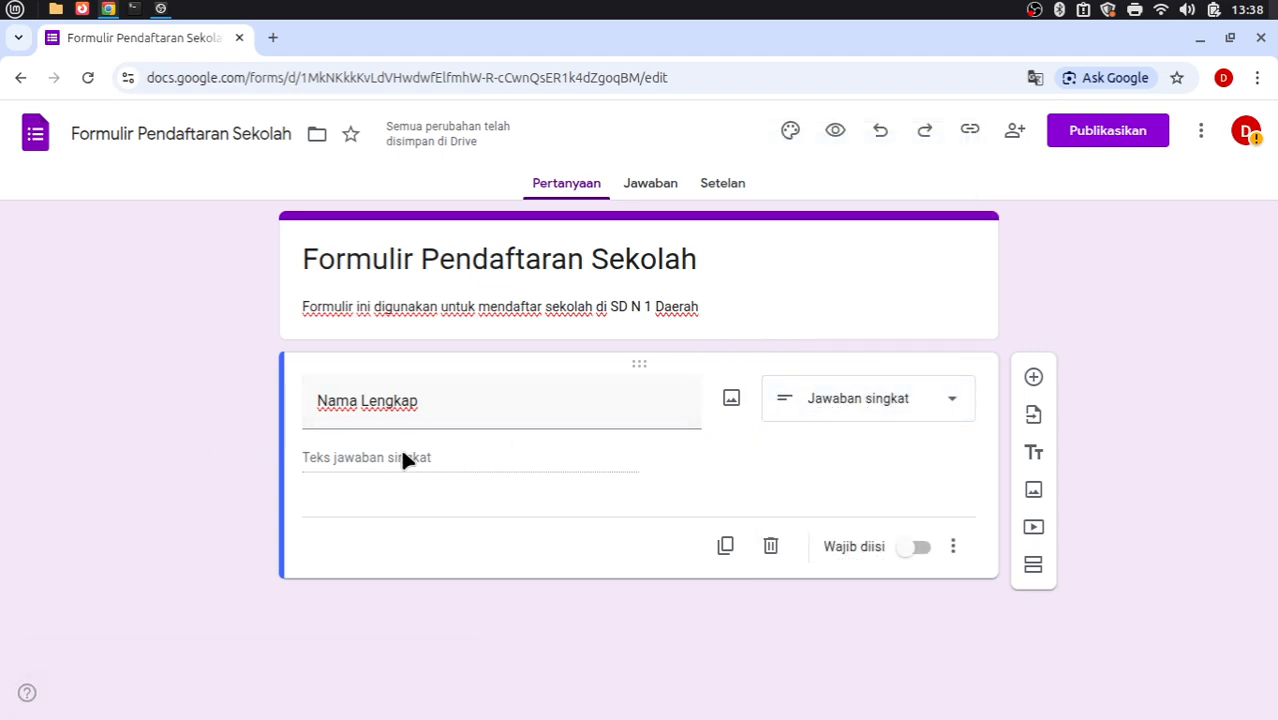
pyautogui.tripleClick(362, 400)
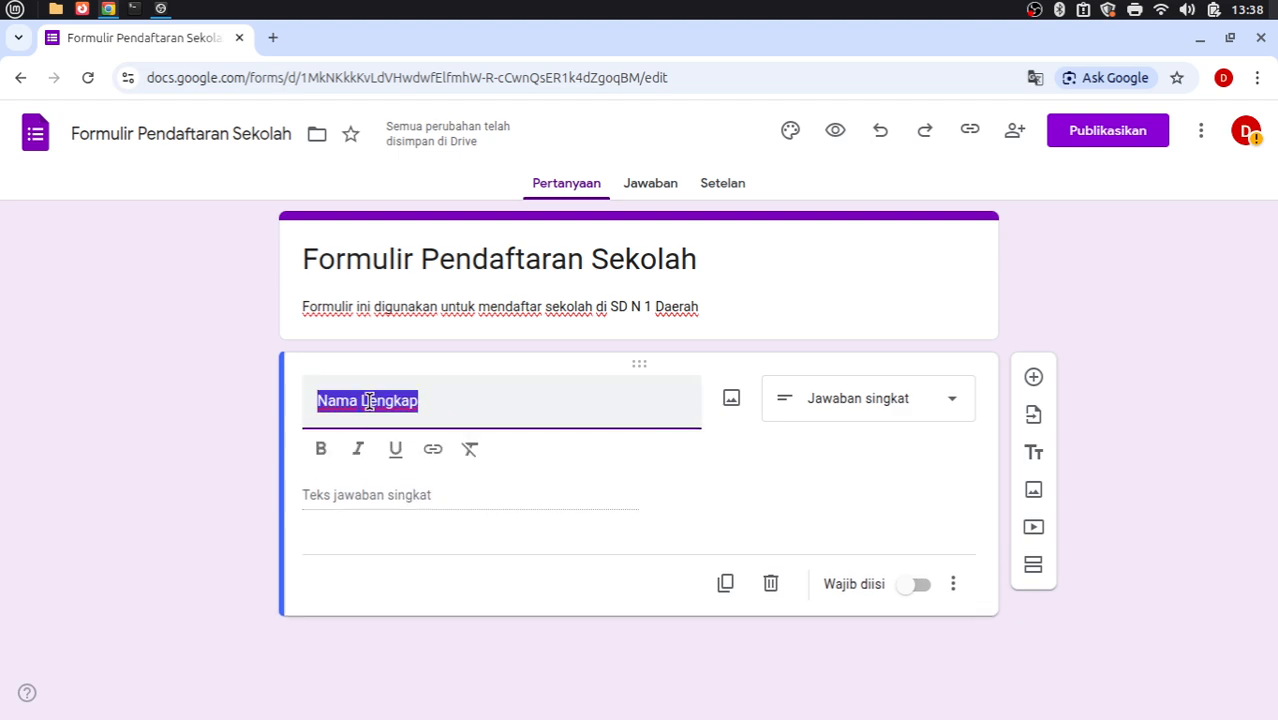
pyautogui.click(440, 401)
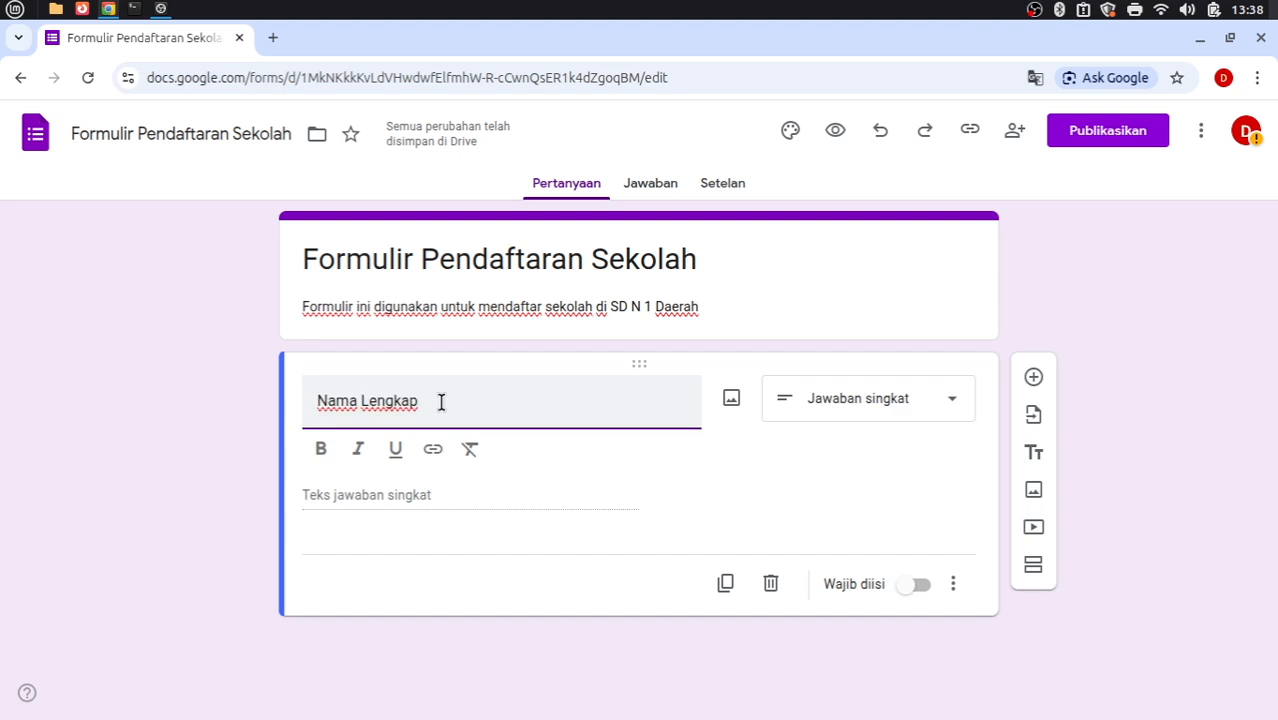
pyautogui.moveTo(441, 401); pyautogui.dragTo(303, 400)
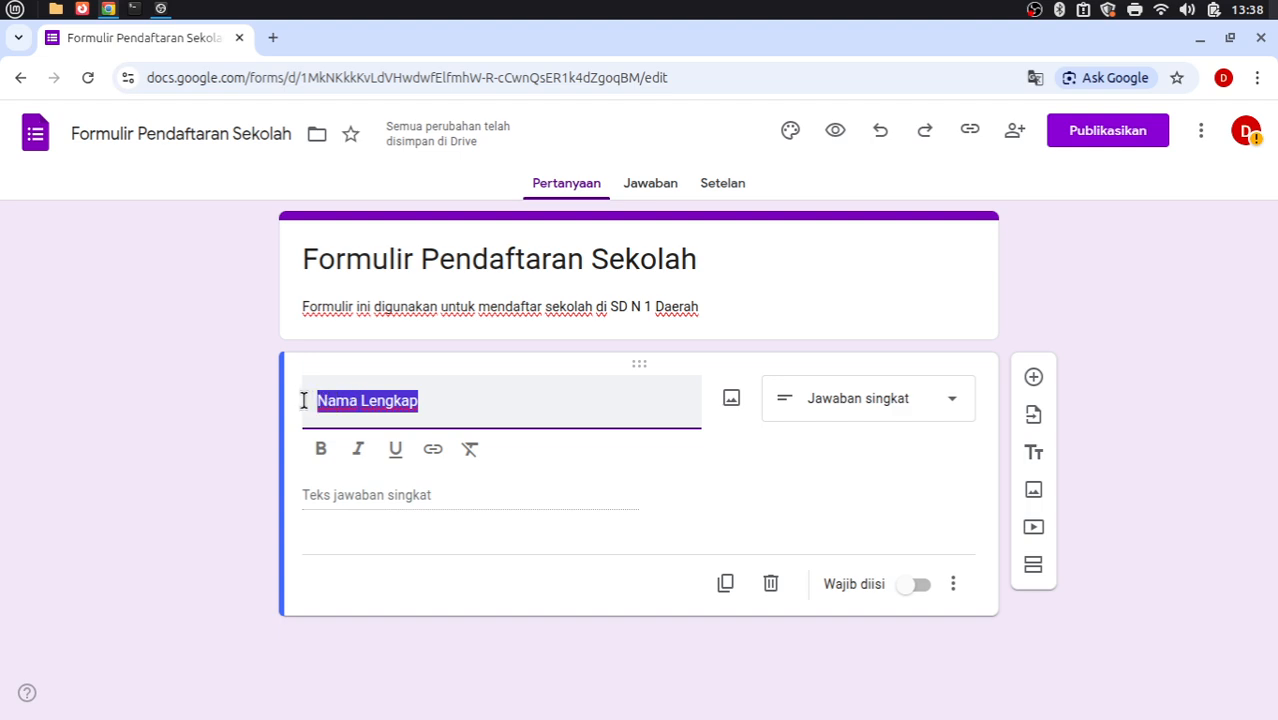
pyautogui.click(374, 495)
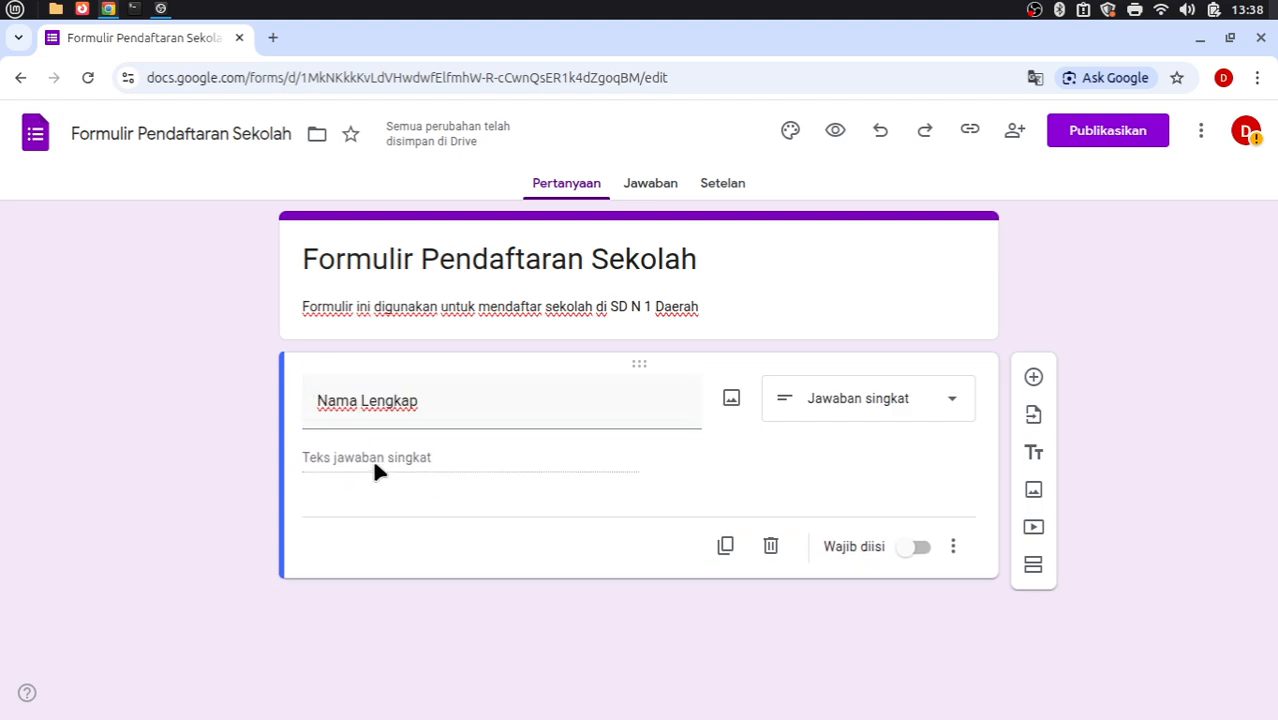
pyautogui.click(944, 411)
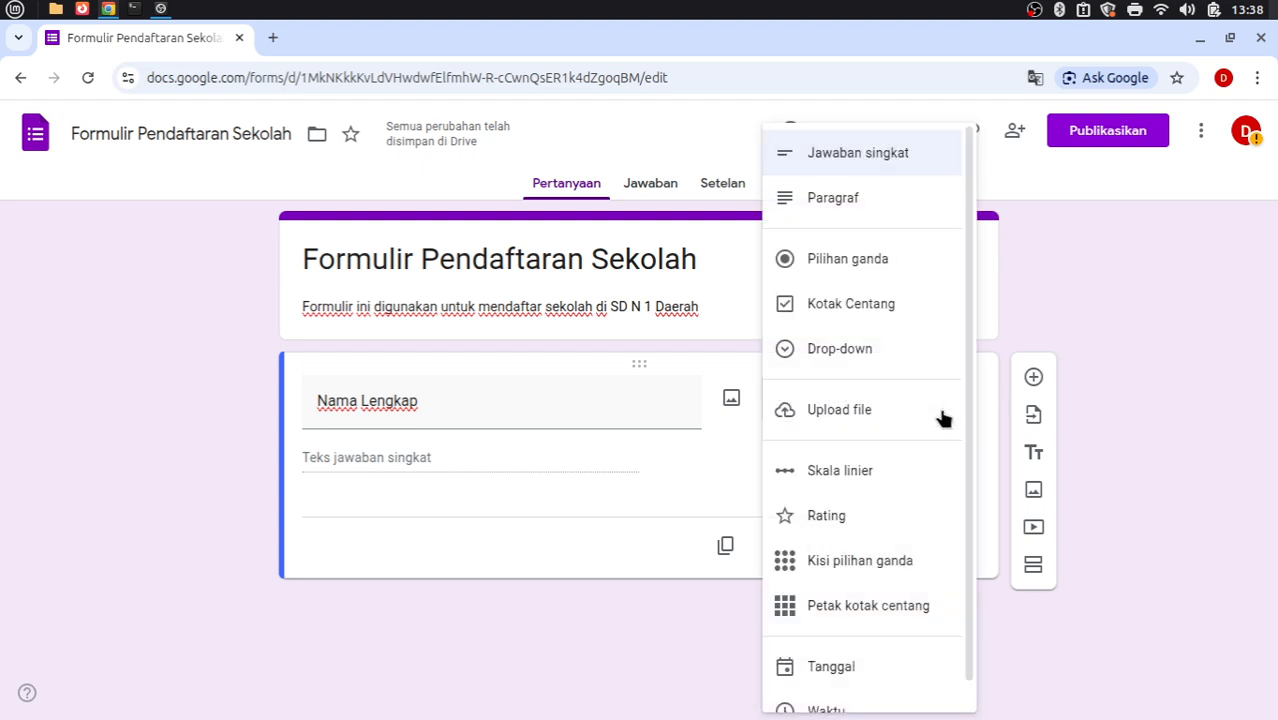
pyautogui.click(724, 455)
# Set the Nama Lengkap question's type to Jawaban singkat and make it required.
pyautogui.click(938, 404)
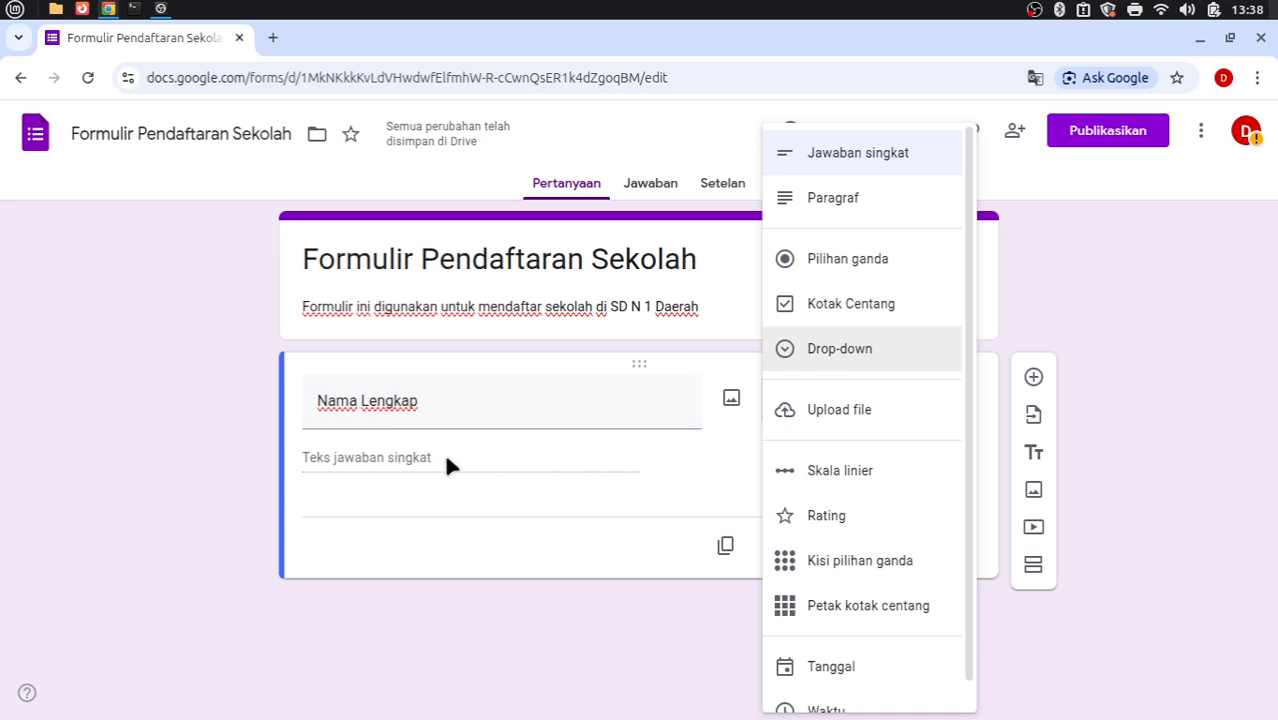
pyautogui.click(893, 155)
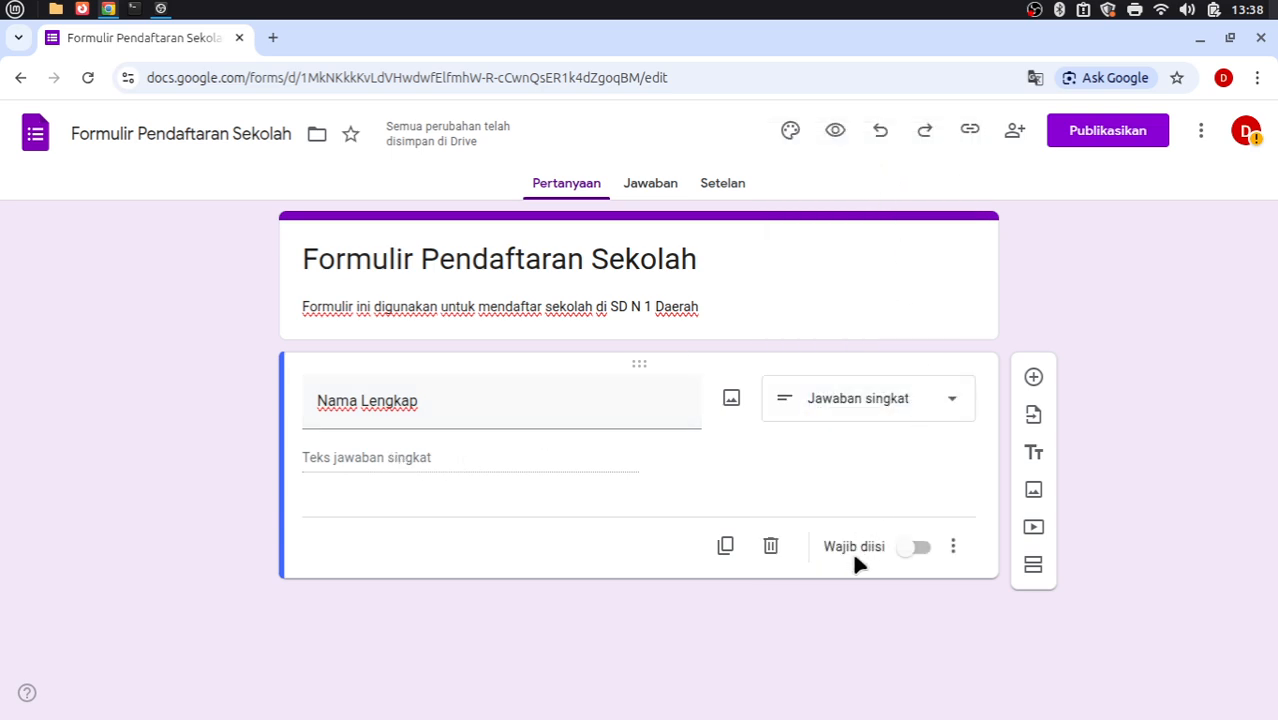
pyautogui.click(916, 550)
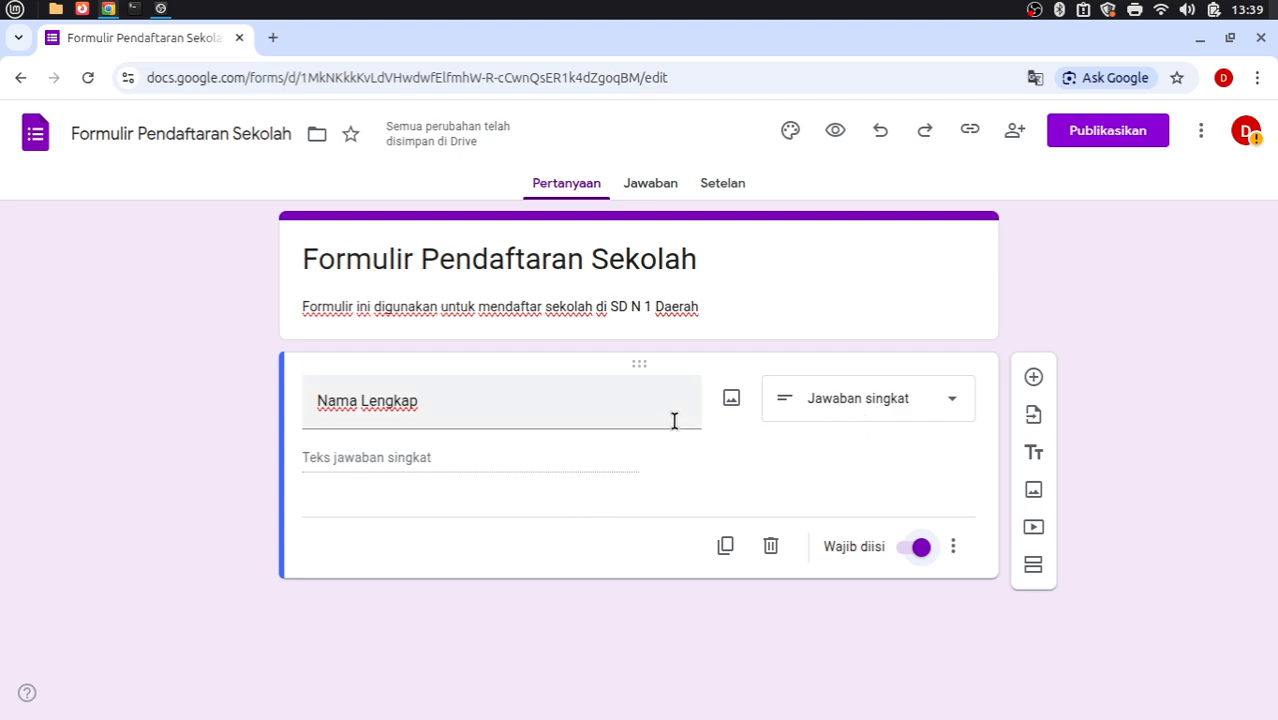
# Add a new question below Nama Lengkap with the text "Asal Sekolah".
pyautogui.click(1034, 378)
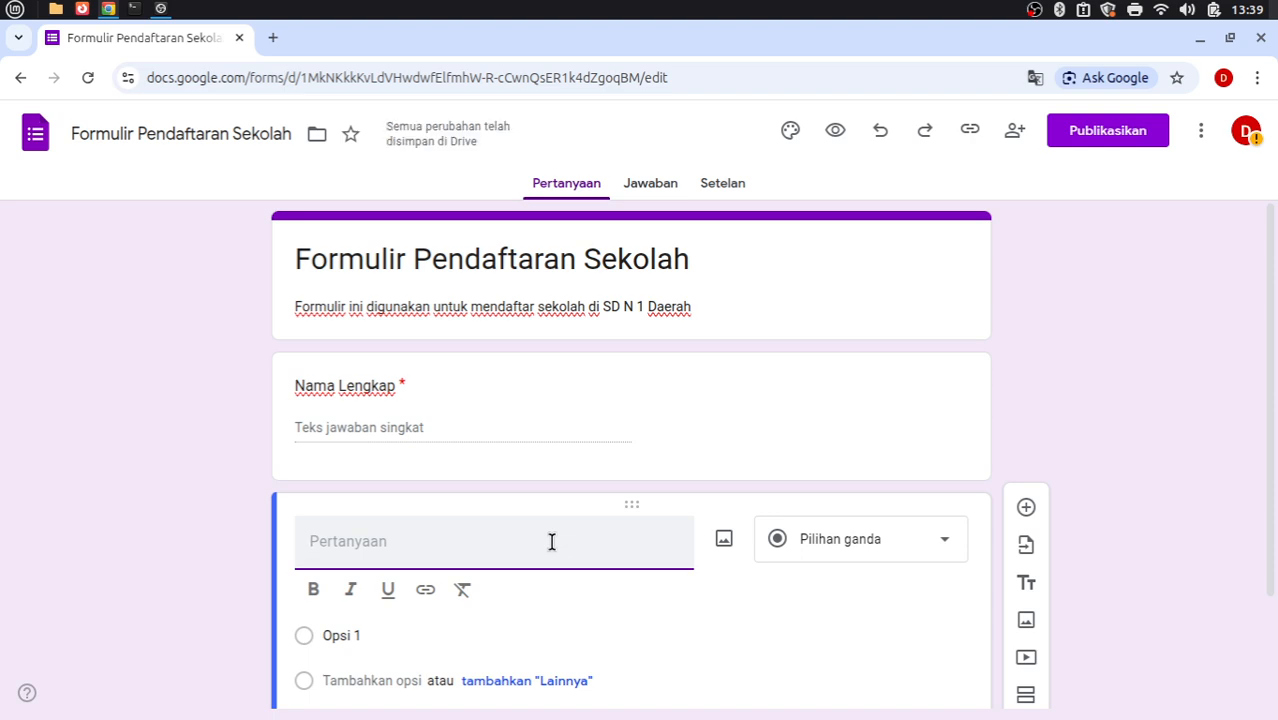
pyautogui.scroll(-2, 550, 547)
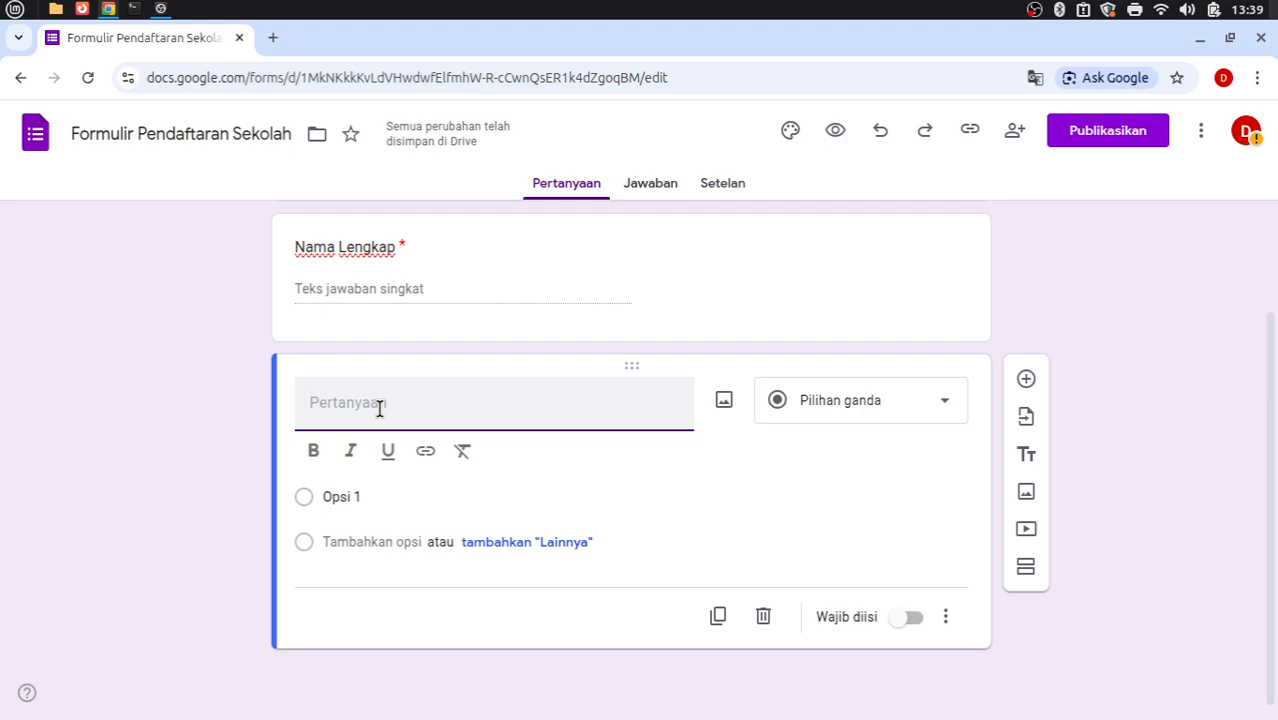
pyautogui.write('Asal Sekolah')
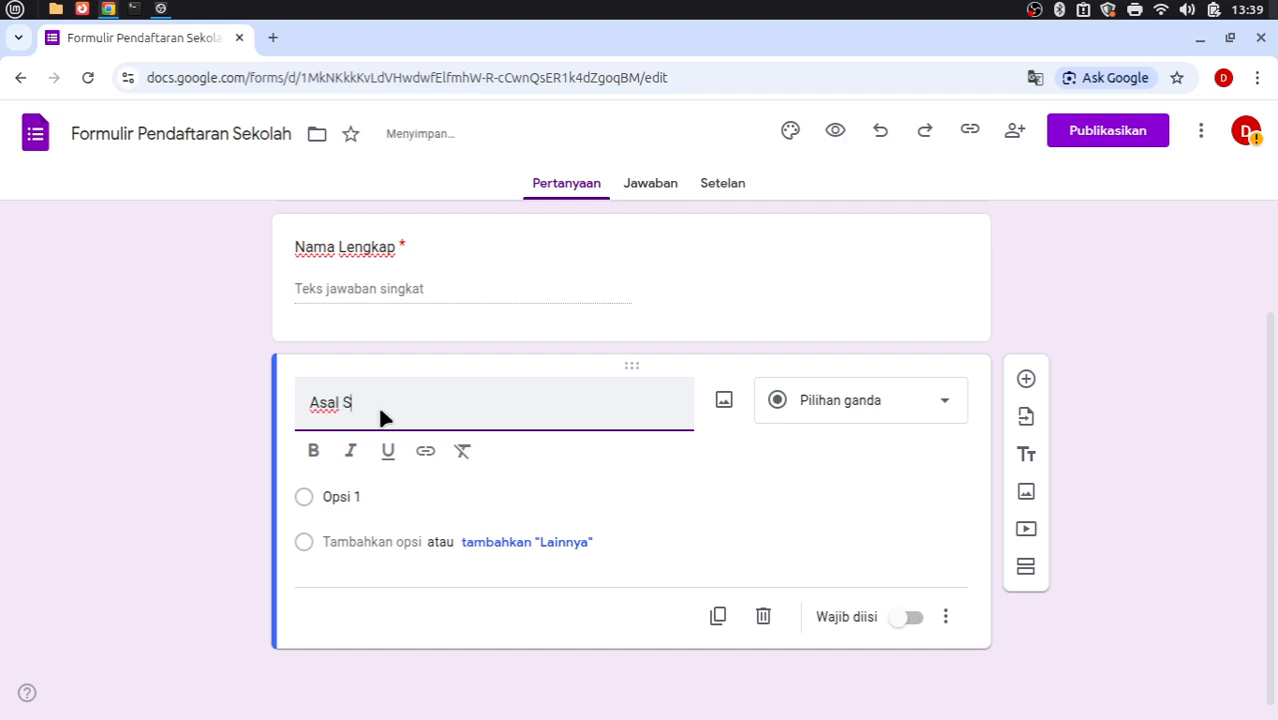
pyautogui.press('BackSpace')
pyautogui.press('BackSpace')
pyautogui.press('BackSpace')
pyautogui.press('BackSpace')
pyautogui.press('BackSpace')
pyautogui.press('BackSpace')
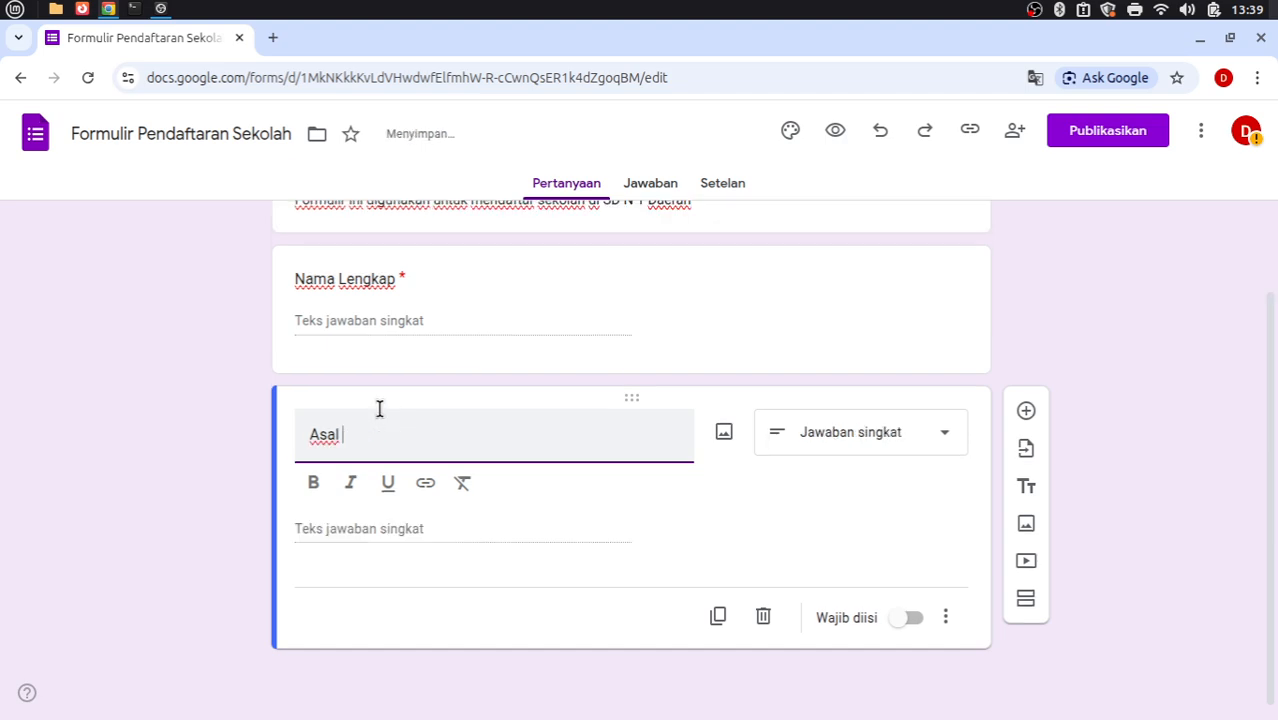
pyautogui.write('Sekolah')
# Extend the second question's text to "Asal Sekolah TK/ Paud", keeping Jawaban singkat as its type.
pyautogui.scroll(2, 633, 474)
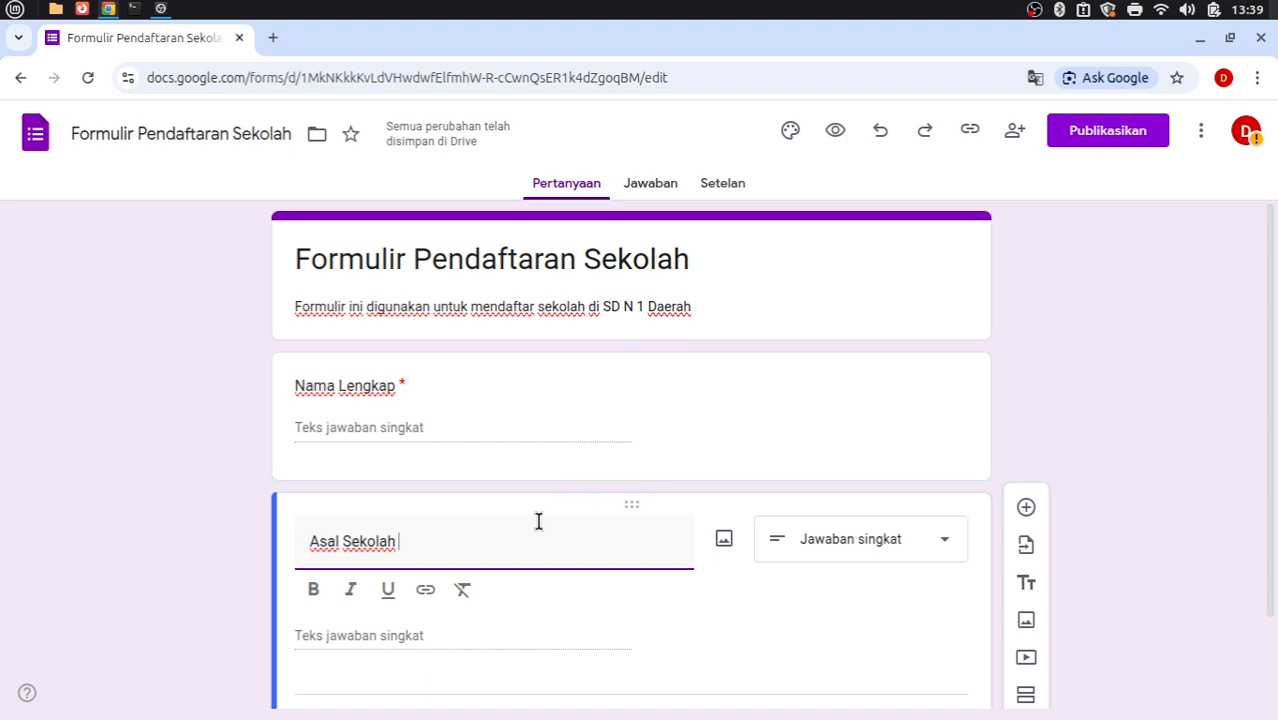
pyautogui.scroll(-2, 476, 545)
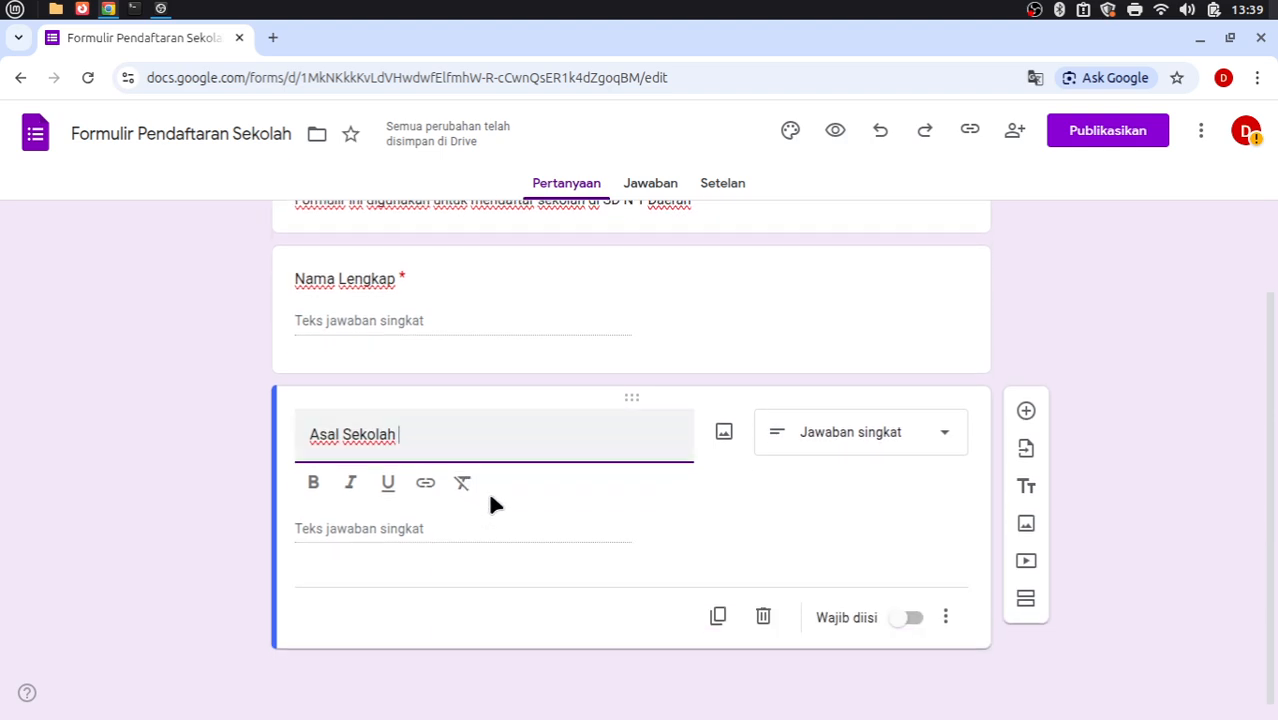
pyautogui.scroll(2, 565, 440)
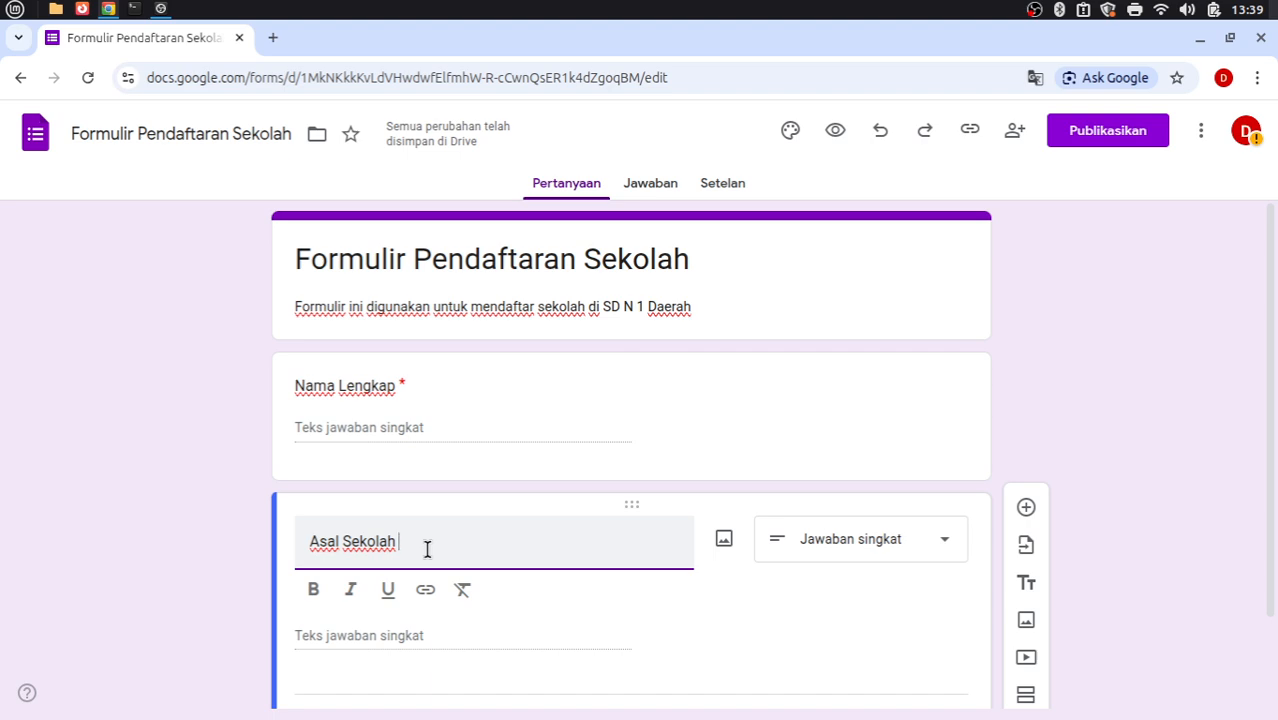
pyautogui.write('TK/ Paud')
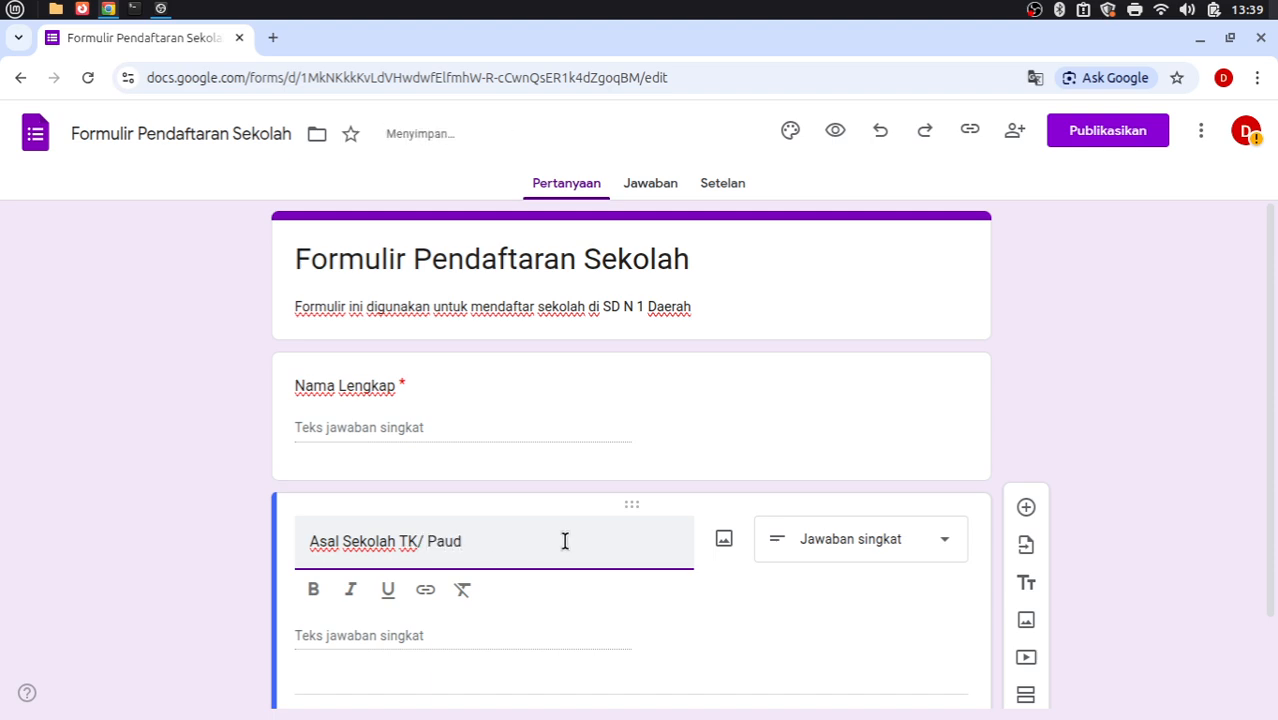
pyautogui.scroll(-1, 560, 540)
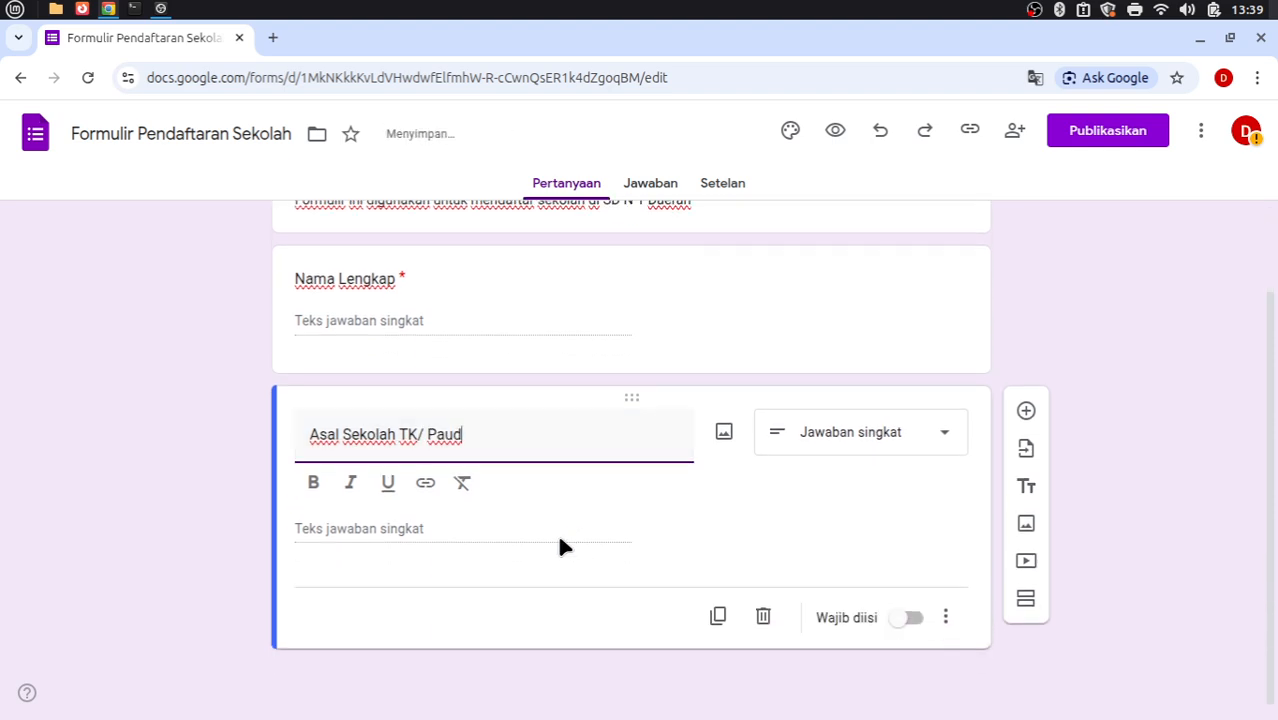
pyautogui.click(838, 540)
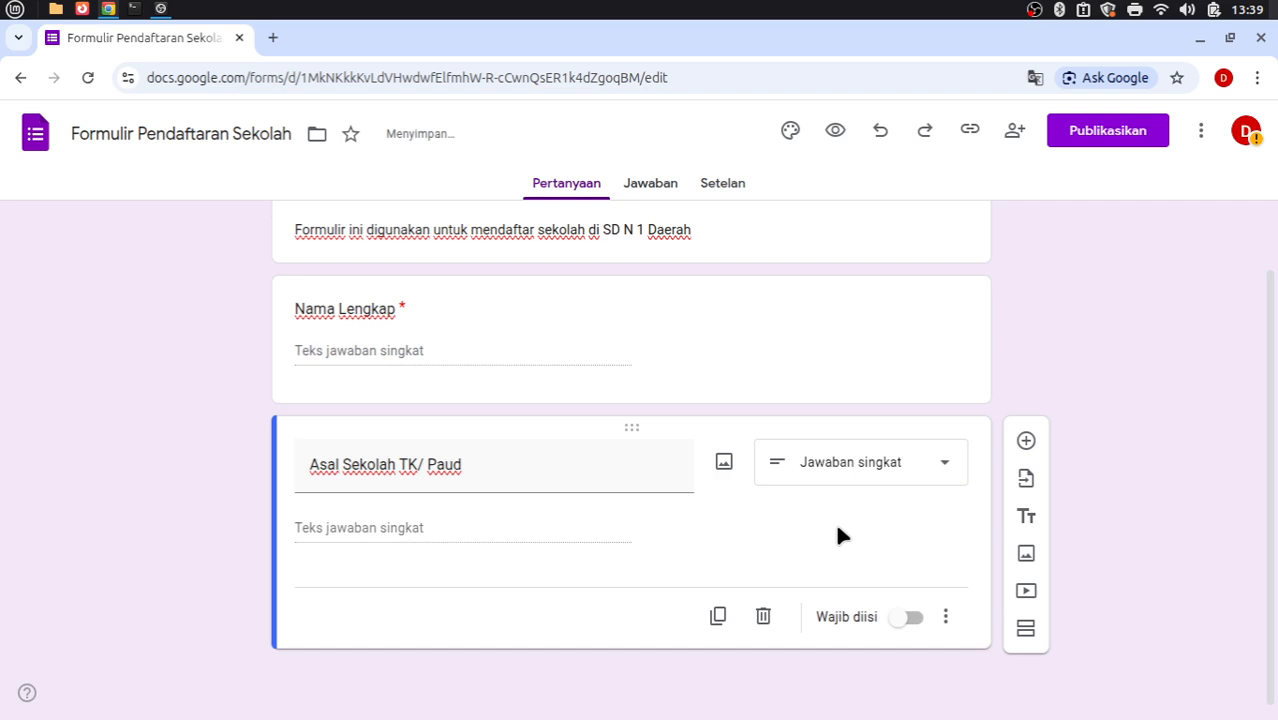
pyautogui.click(933, 475)
pyautogui.click(1021, 268)
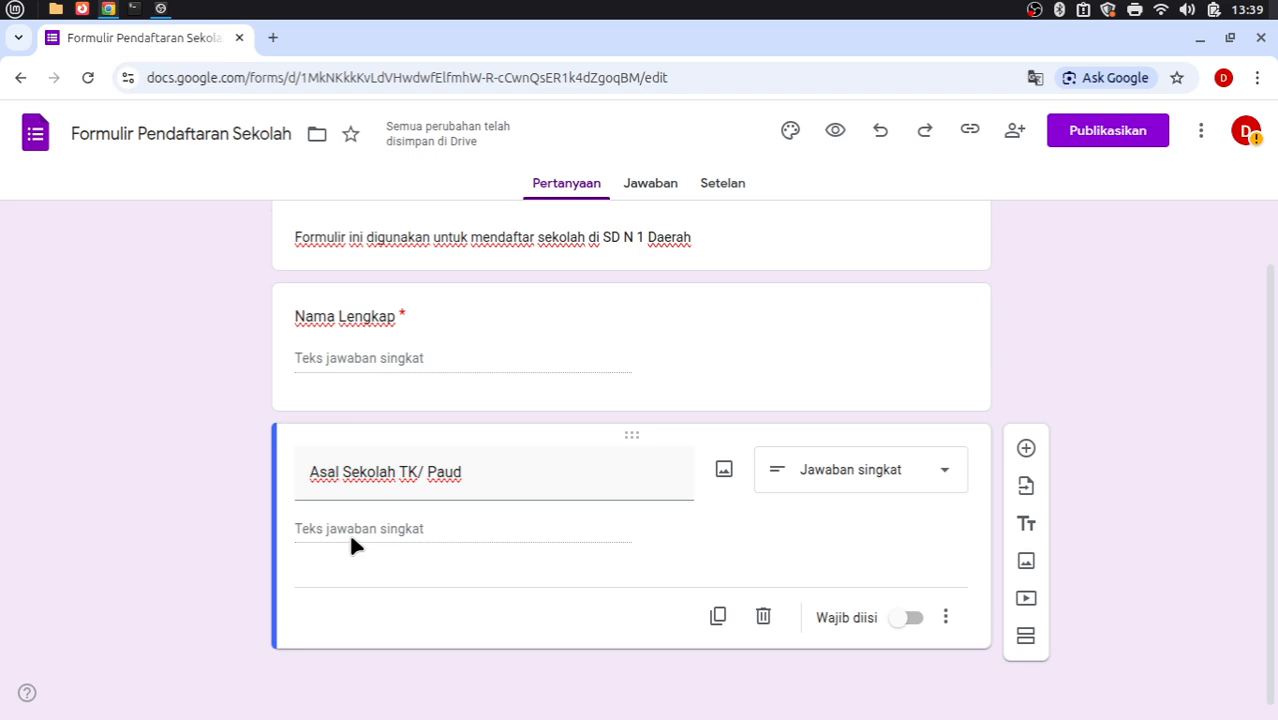
pyautogui.scroll(1, 458, 475)
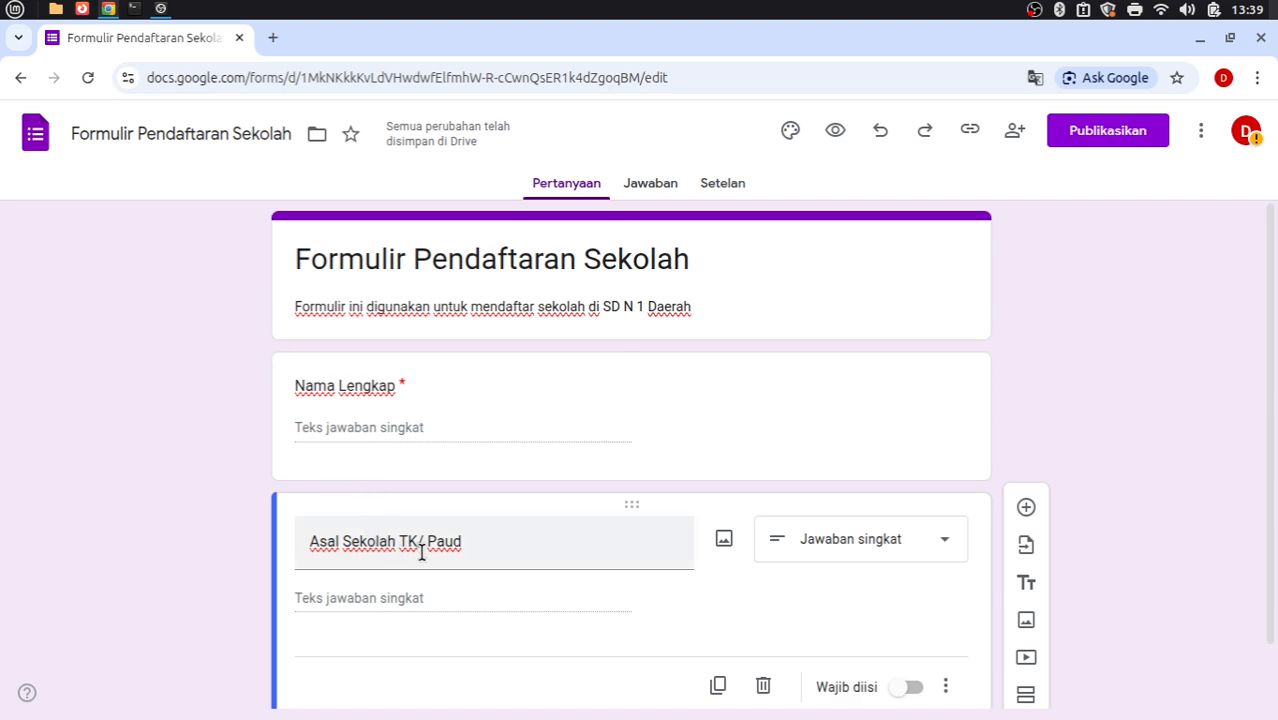
pyautogui.scroll(-1, 515, 545)
pyautogui.scroll(-1, 860, 660)
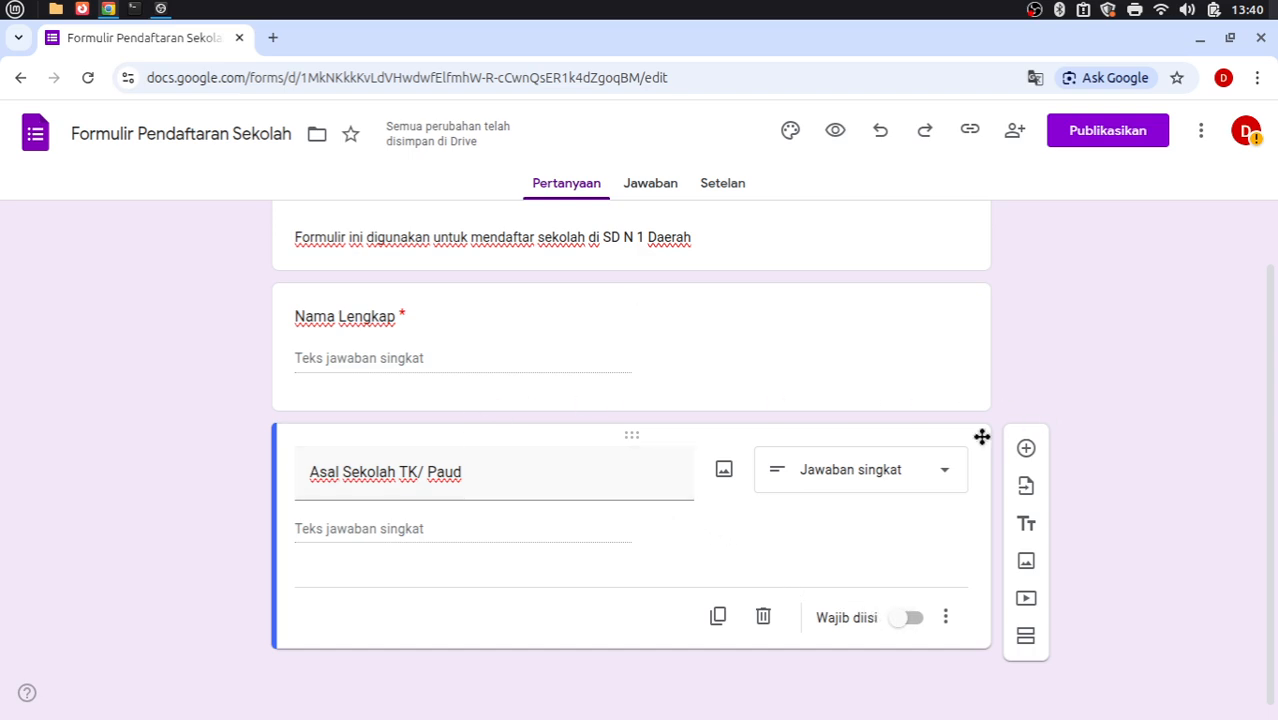
# Add a third question below Asal Sekolah TK/ Paud with the text "Kontak Wali Siswa".
pyautogui.click(1026, 450)
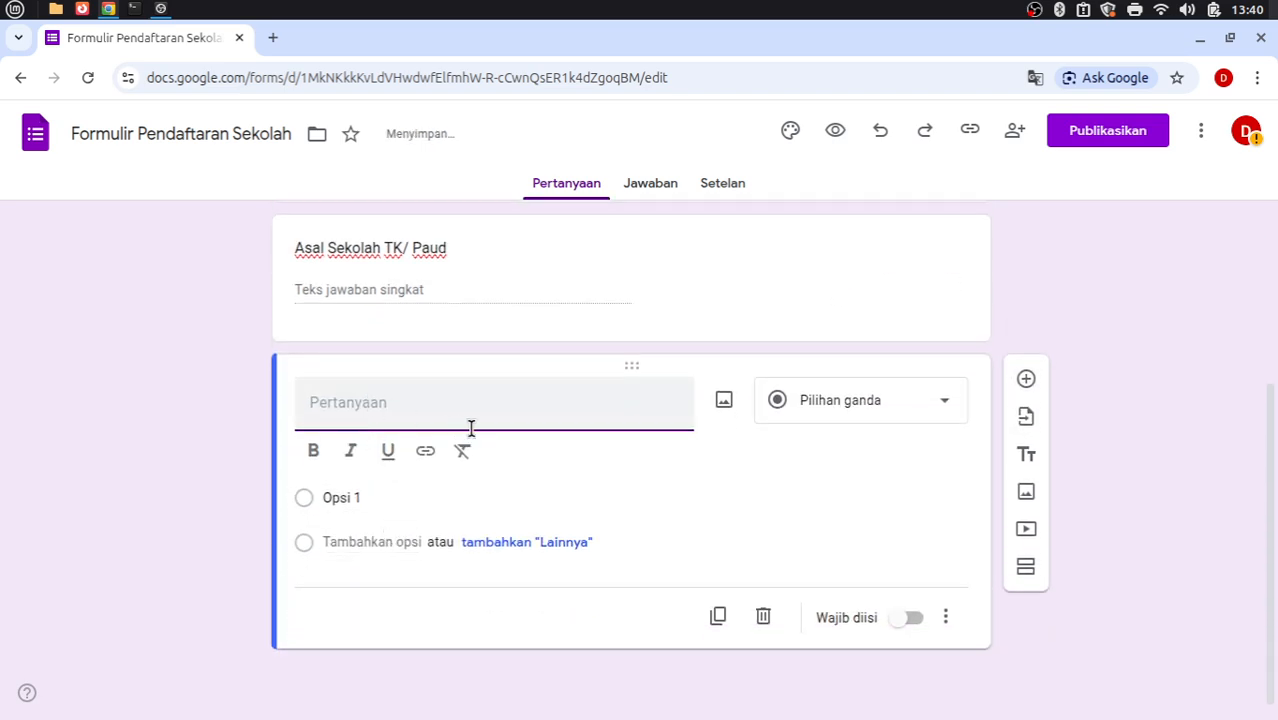
pyautogui.write('Kont')
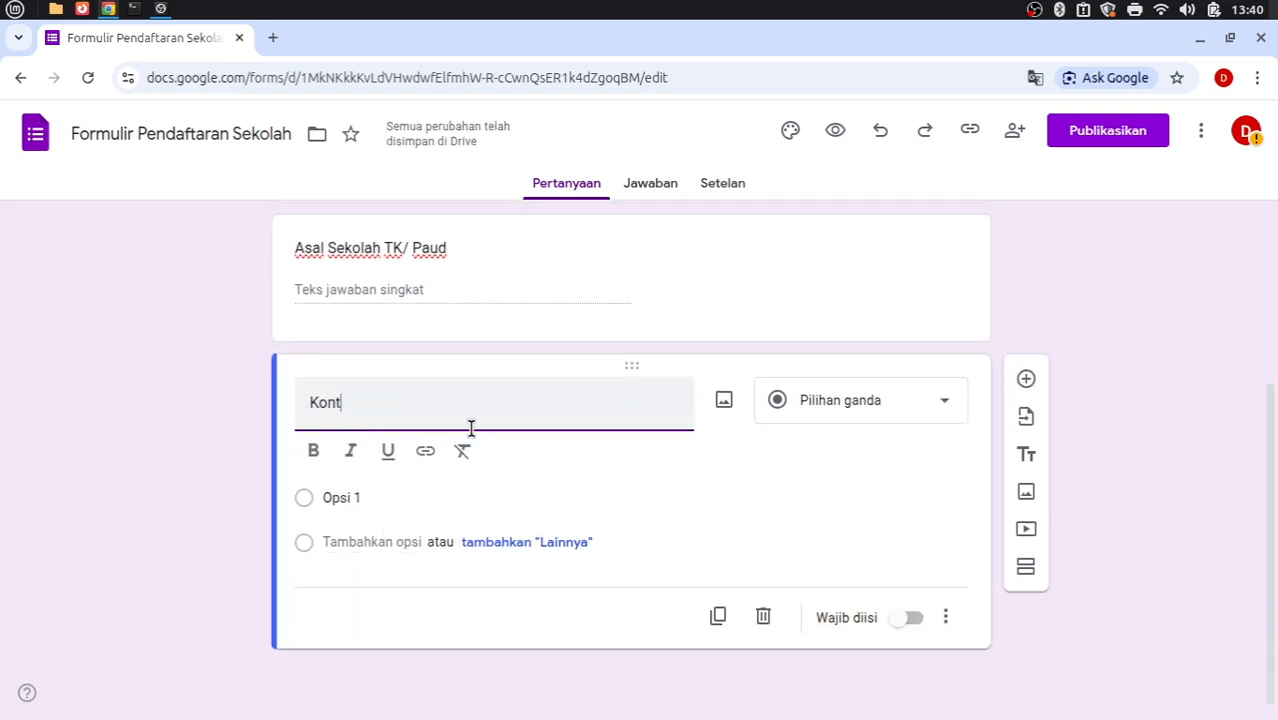
pyautogui.write('ak ')
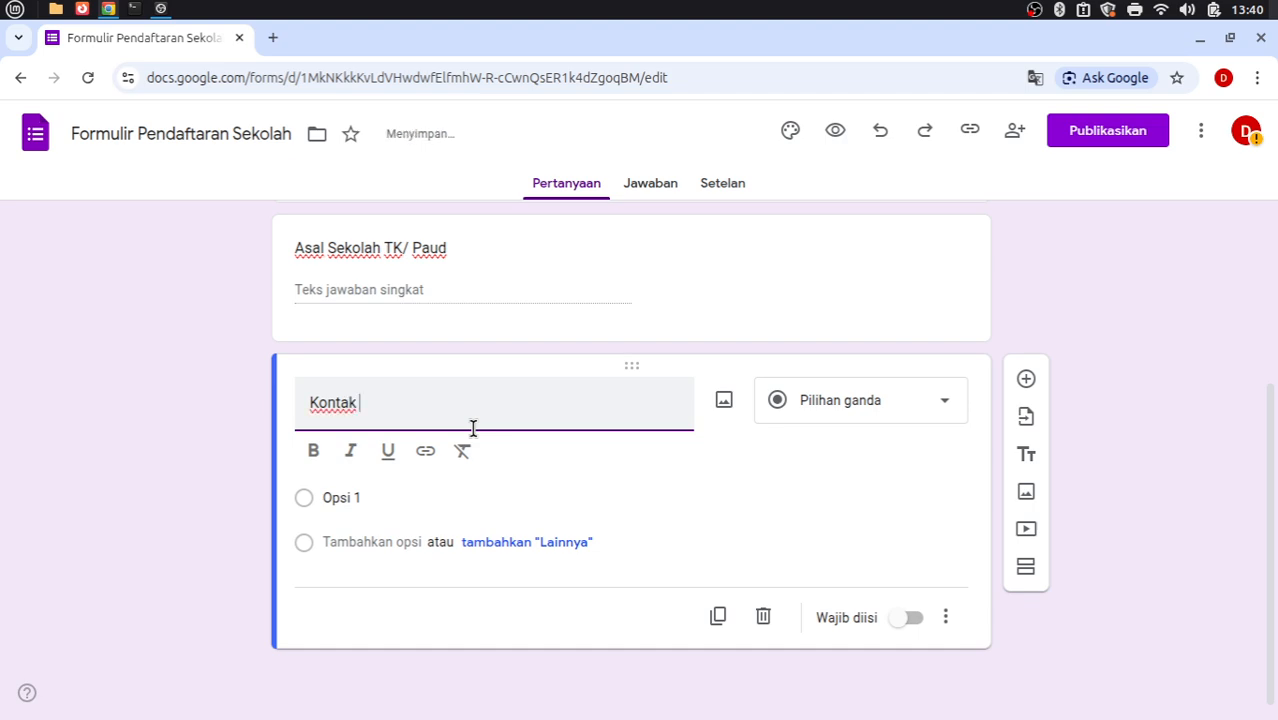
pyautogui.write('I')
pyautogui.write('Wal')
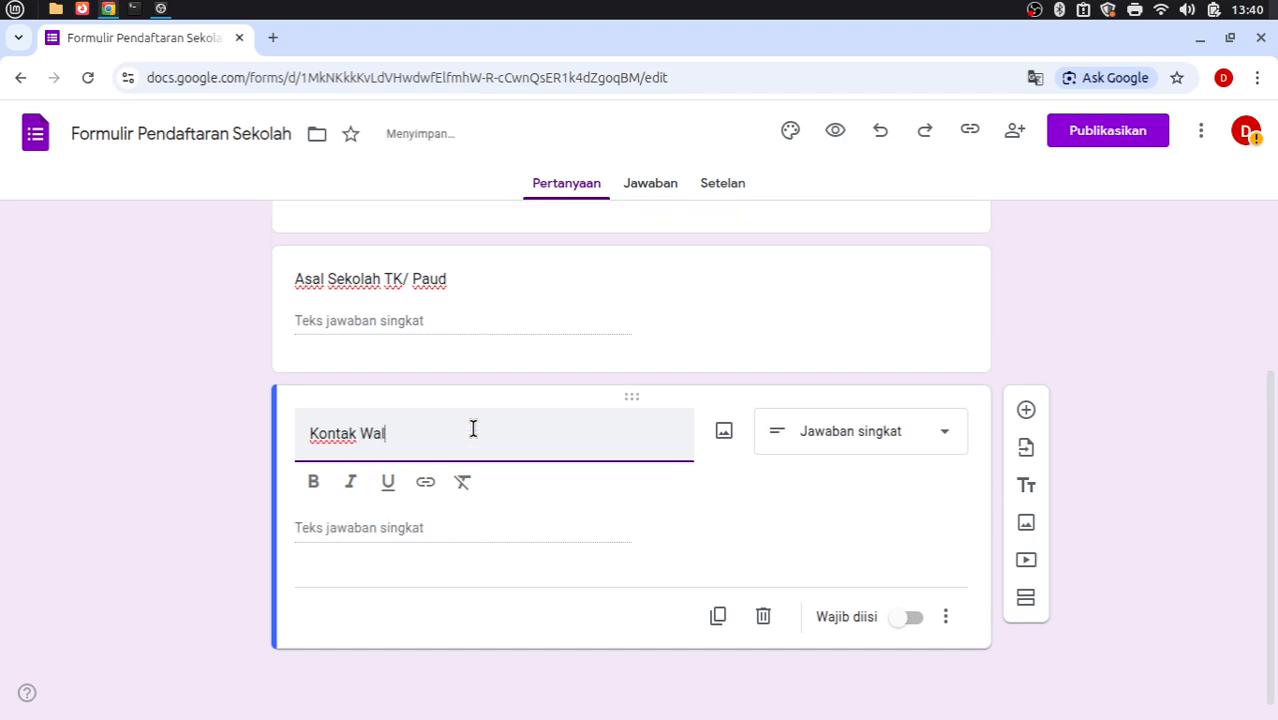
pyautogui.write('i Siswa')
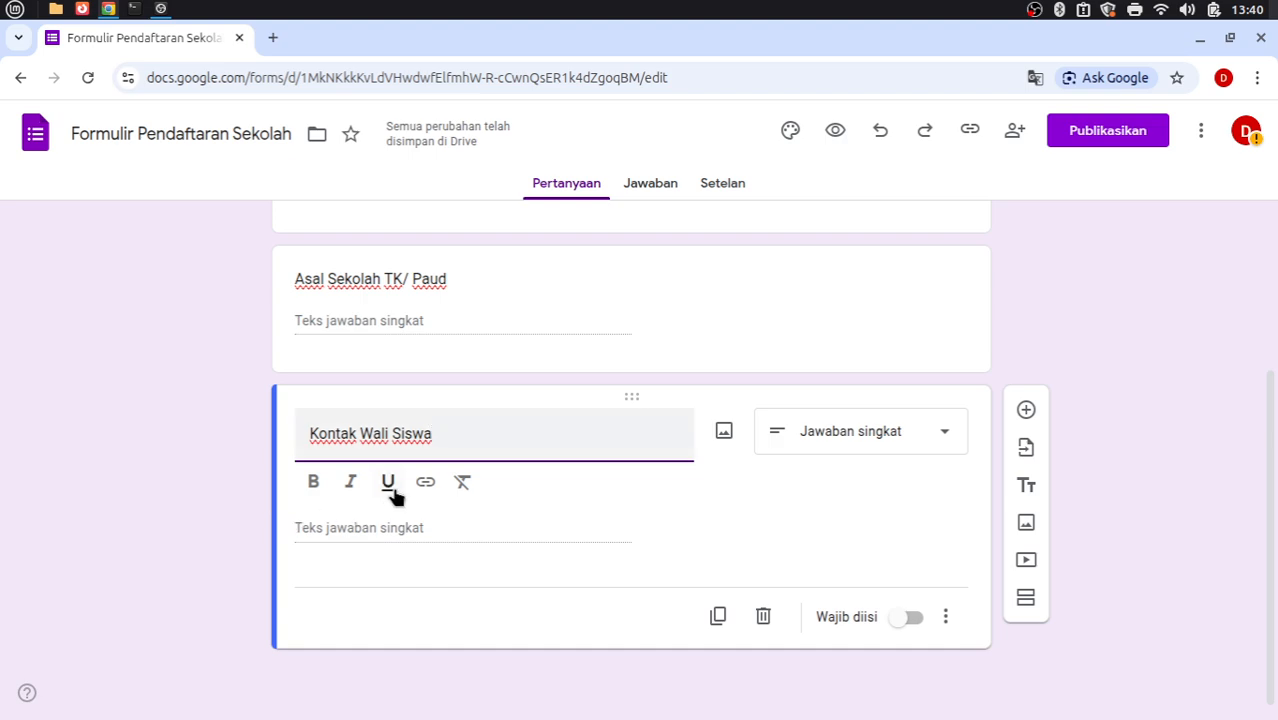
# Keep the Kontak Wali Siswa question as Jawaban singkat and make it required.
pyautogui.click(858, 450)
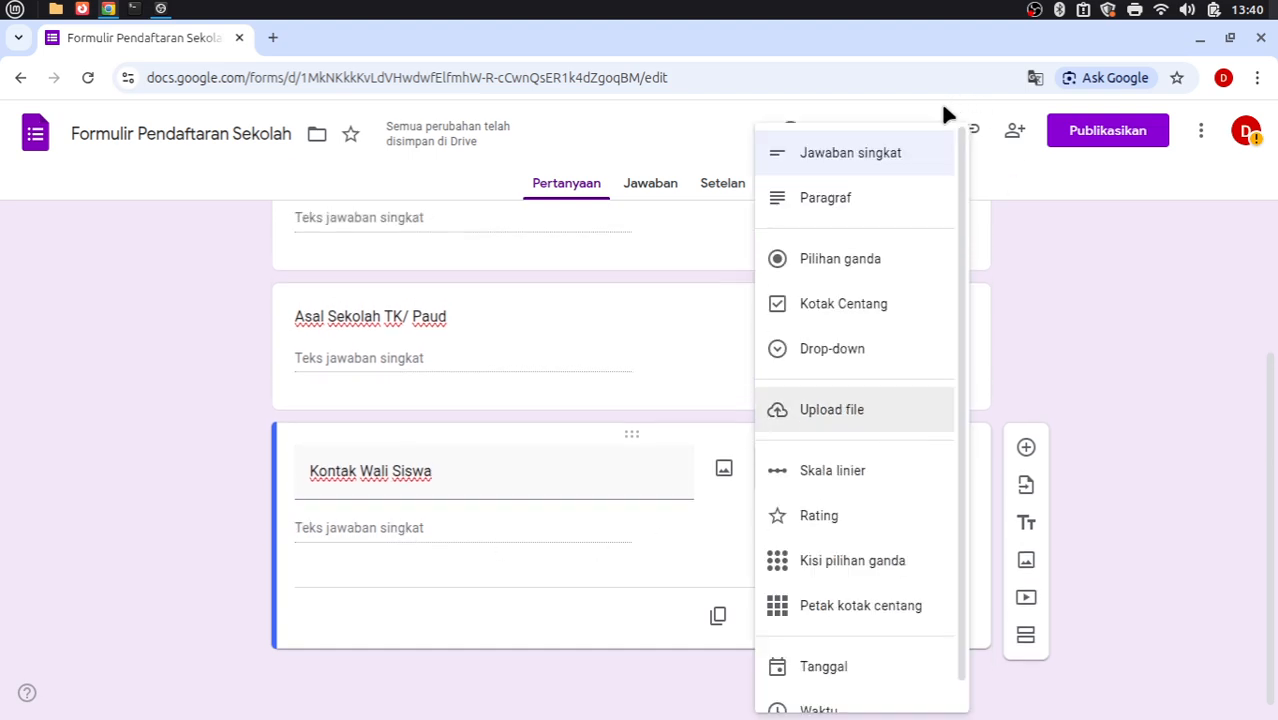
pyautogui.click(583, 594)
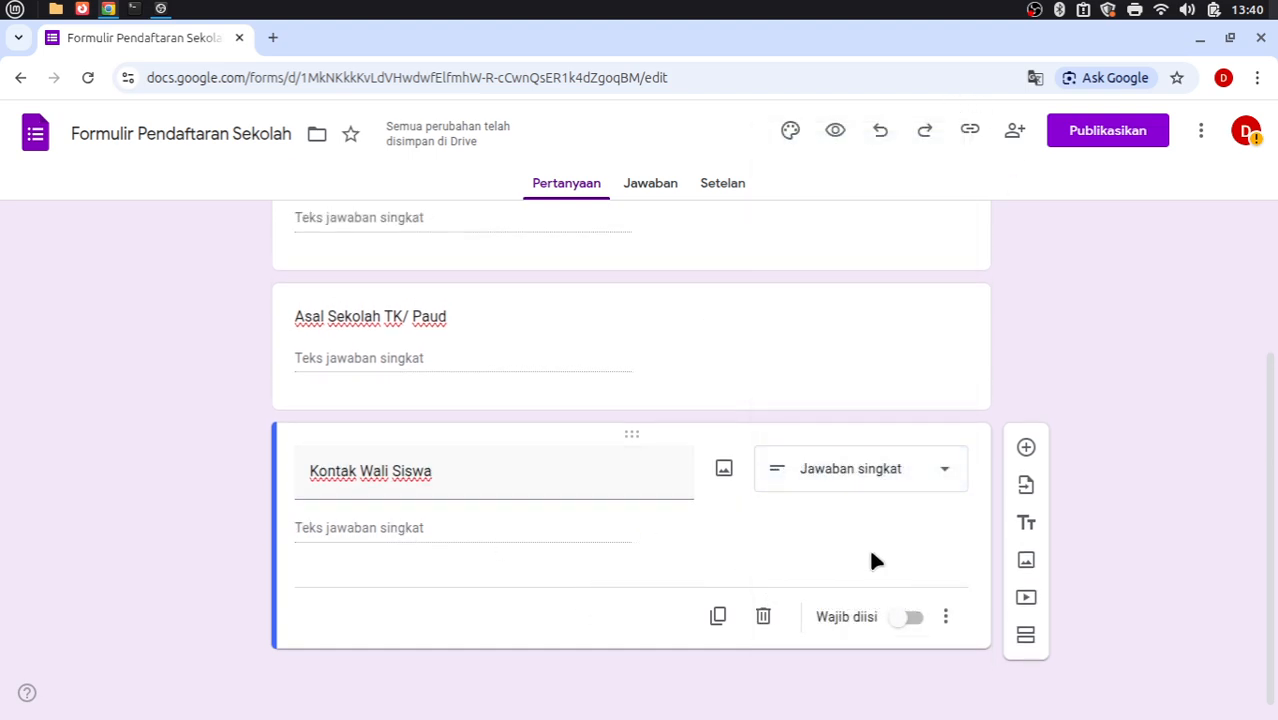
pyautogui.click(916, 620)
# Add a fourth question below Kontak Wali Siswa and set its type to Kotak Centang.
pyautogui.click(1029, 452)
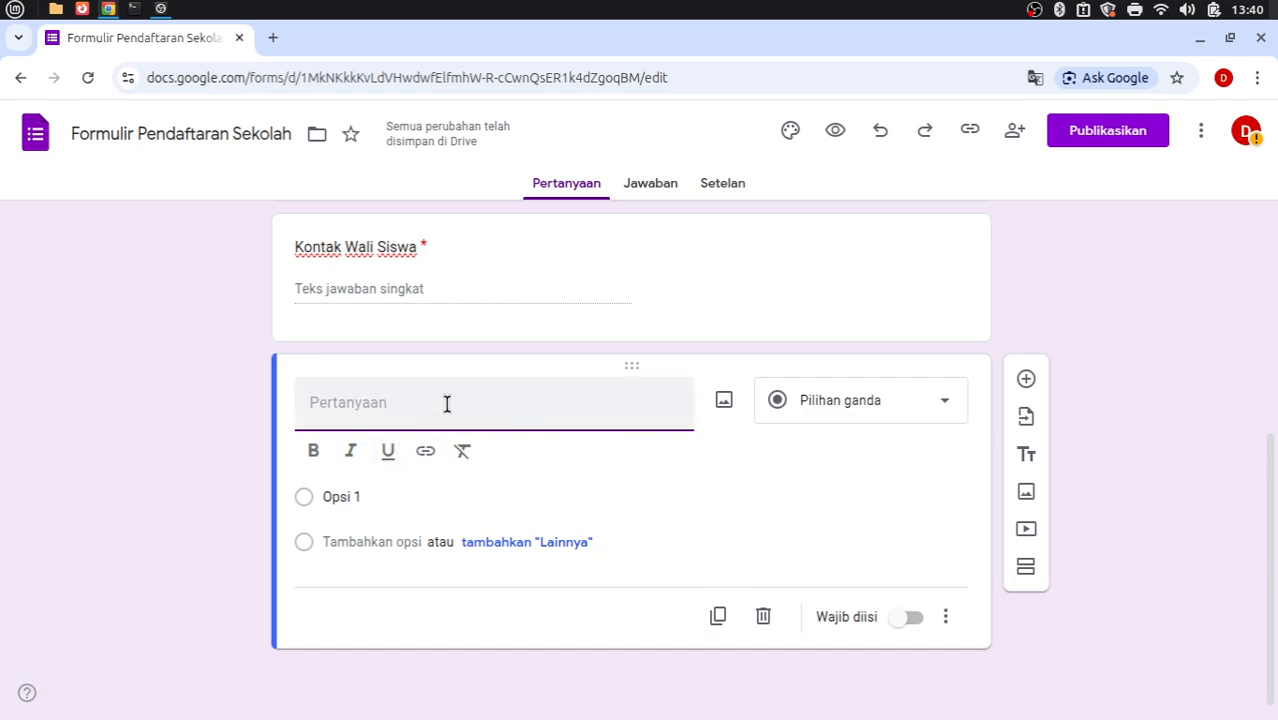
pyautogui.scroll(5, 456, 434)
pyautogui.scroll(-5, 448, 454)
pyautogui.scroll(2, 445, 422)
pyautogui.scroll(3, 445, 452)
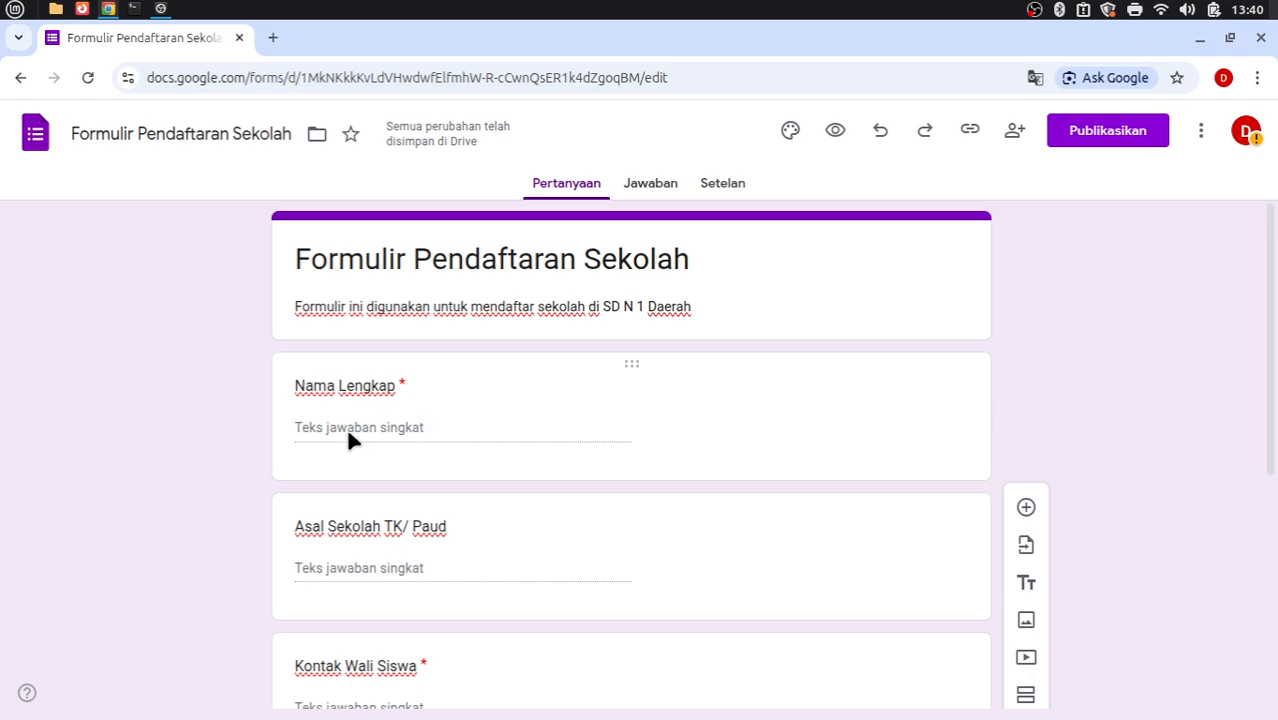
pyautogui.scroll(-5, 350, 440)
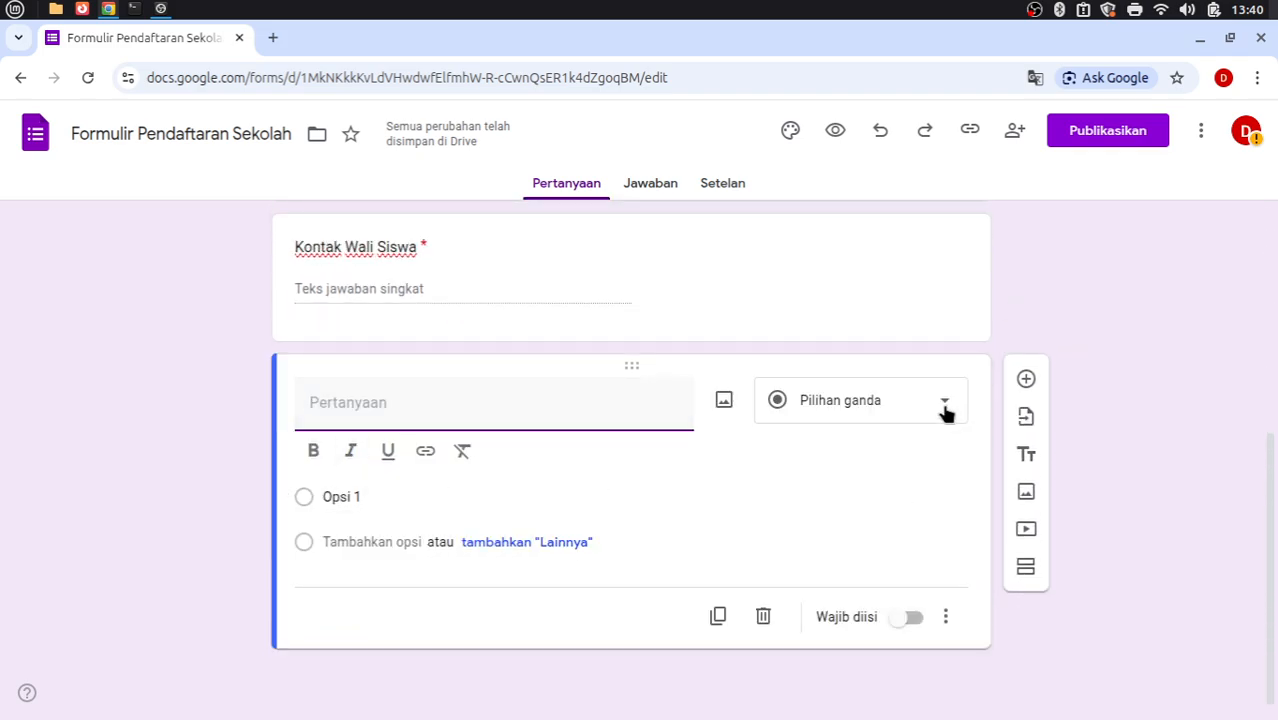
pyautogui.click(920, 410)
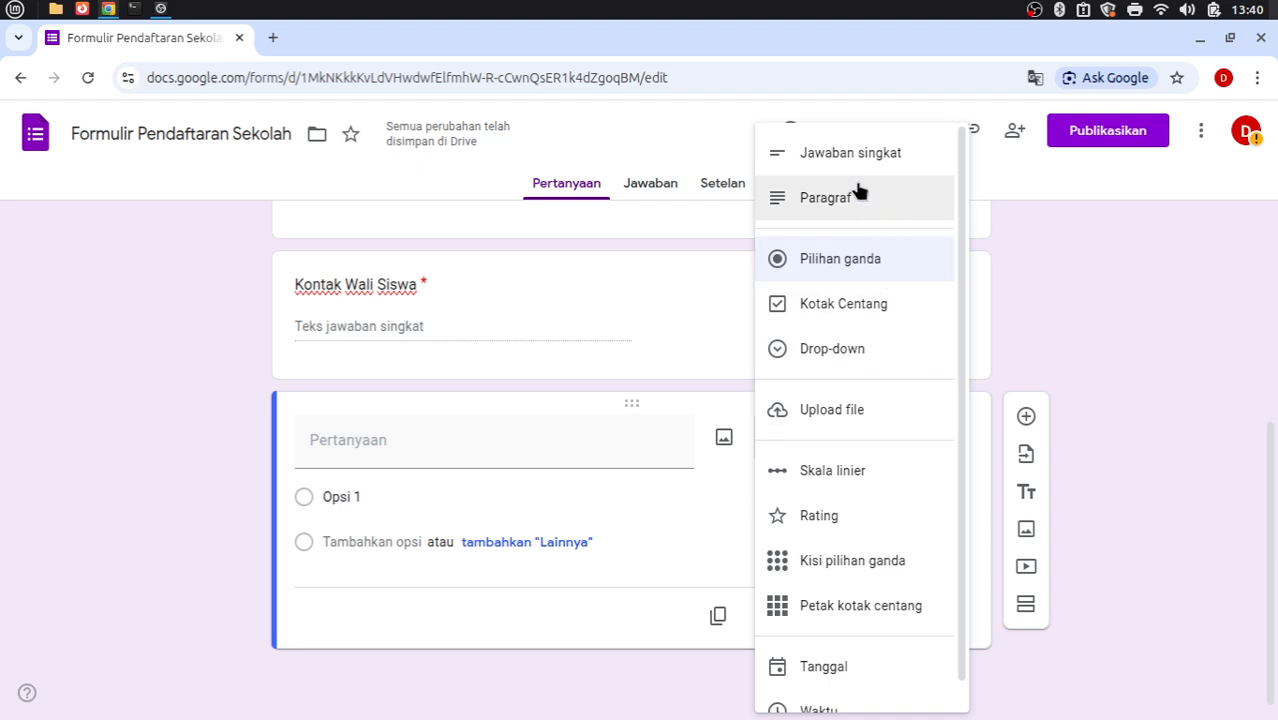
pyautogui.click(835, 312)
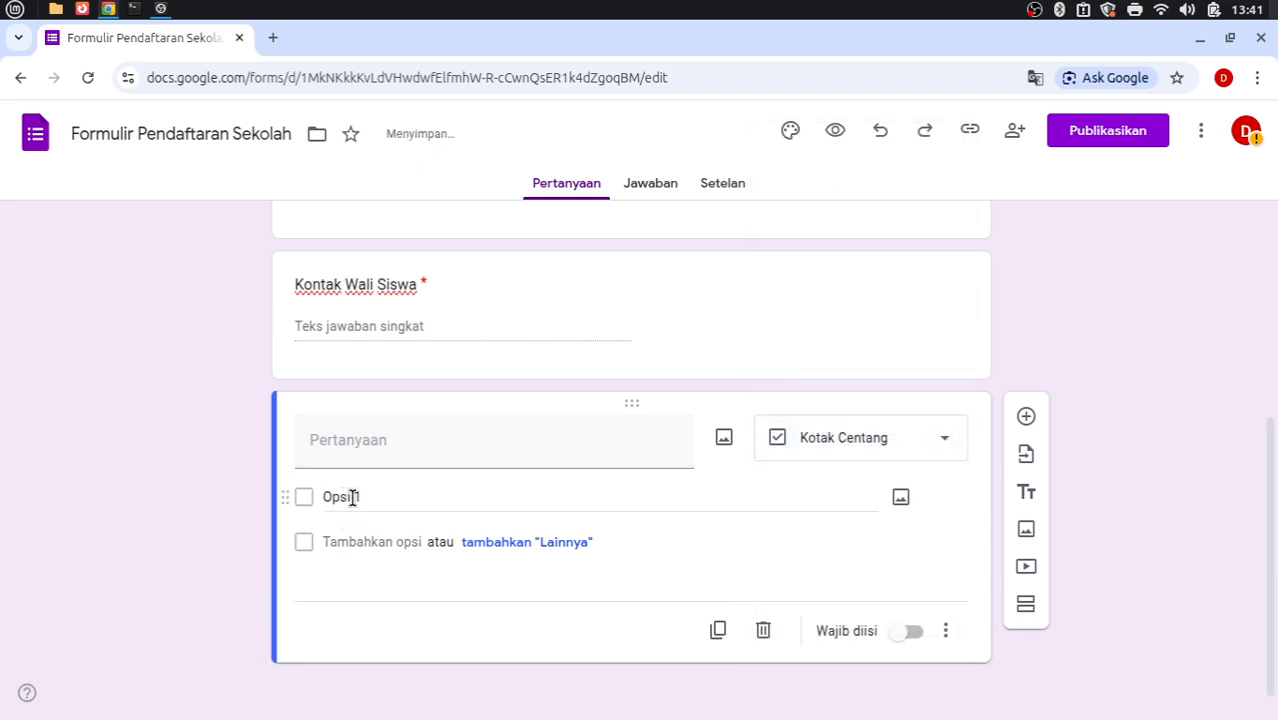
# Enter "Darimana Kamu mengetahui Sekolah ini" as the text of the Kotak Centang question.
pyautogui.click(394, 438)
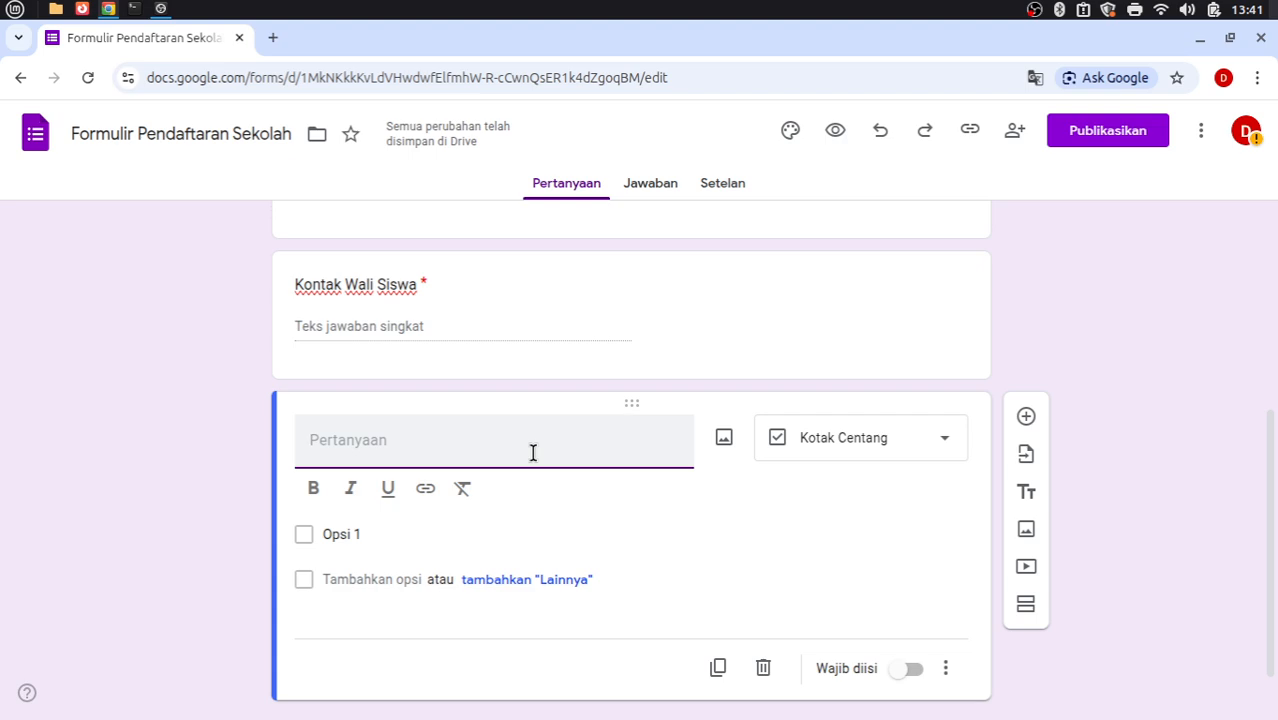
pyautogui.write('Darimana ')
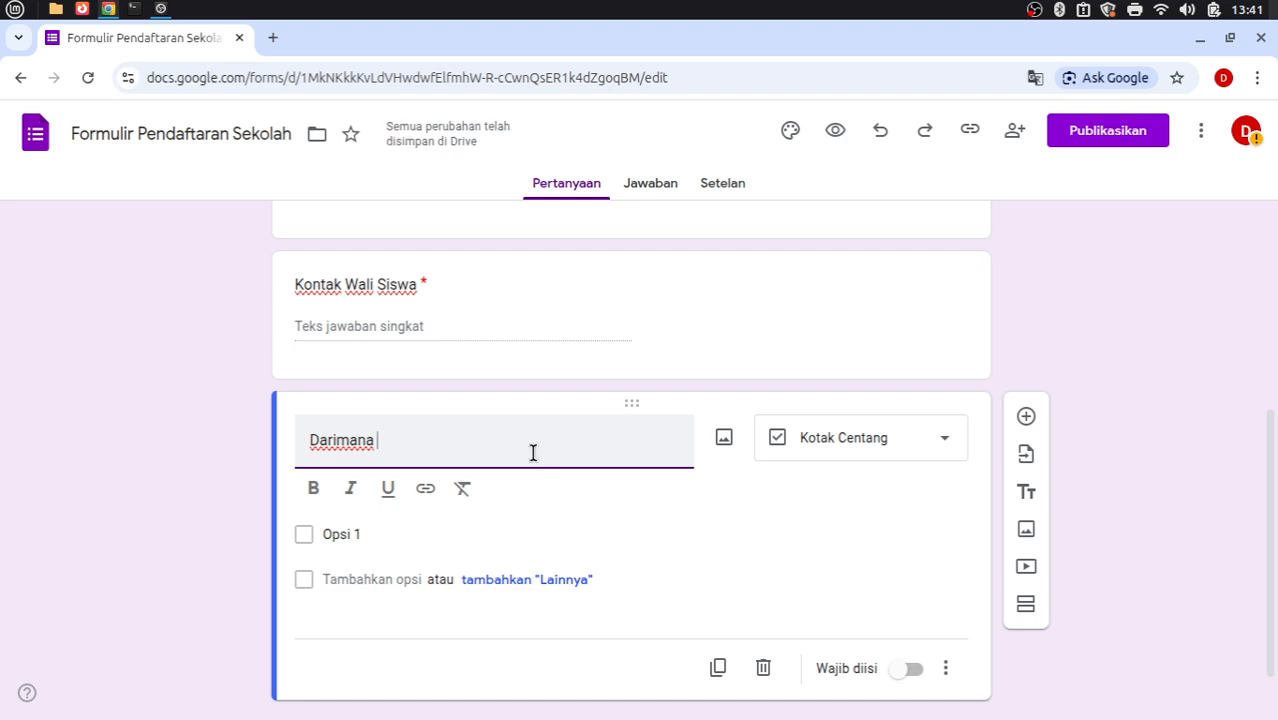
pyautogui.write('Kamu mengetah')
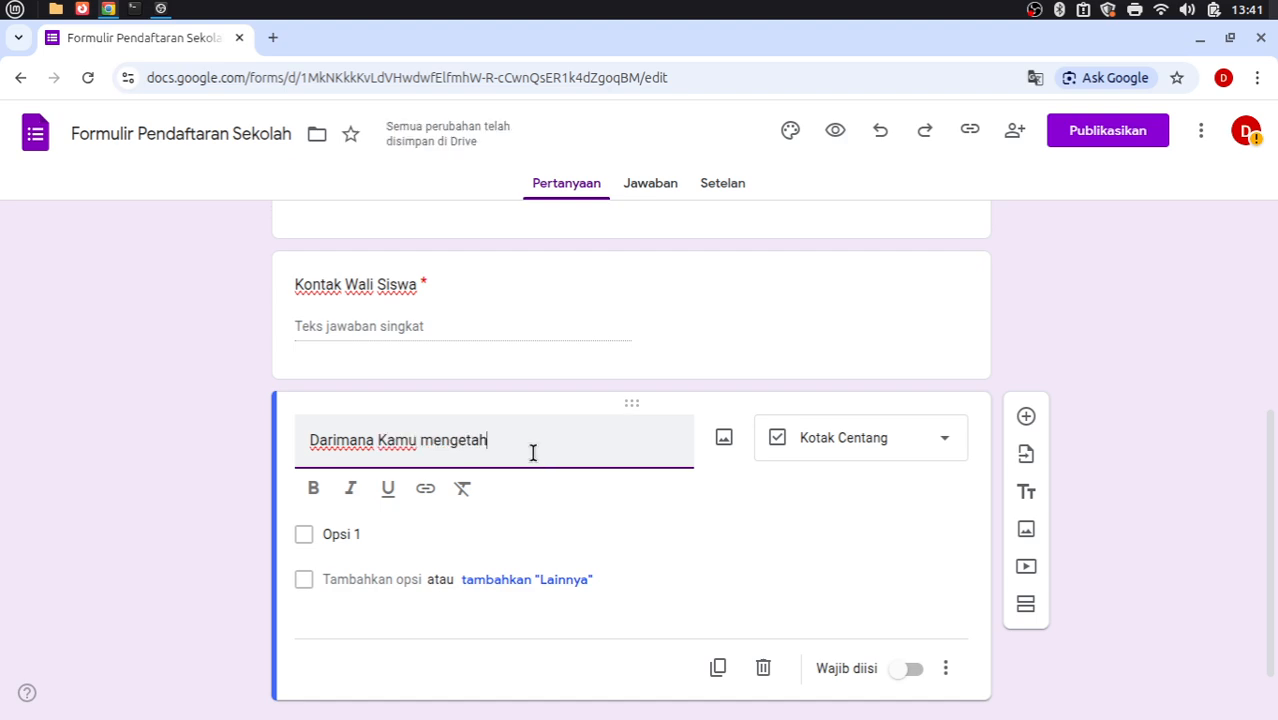
pyautogui.write('ui Sekol')
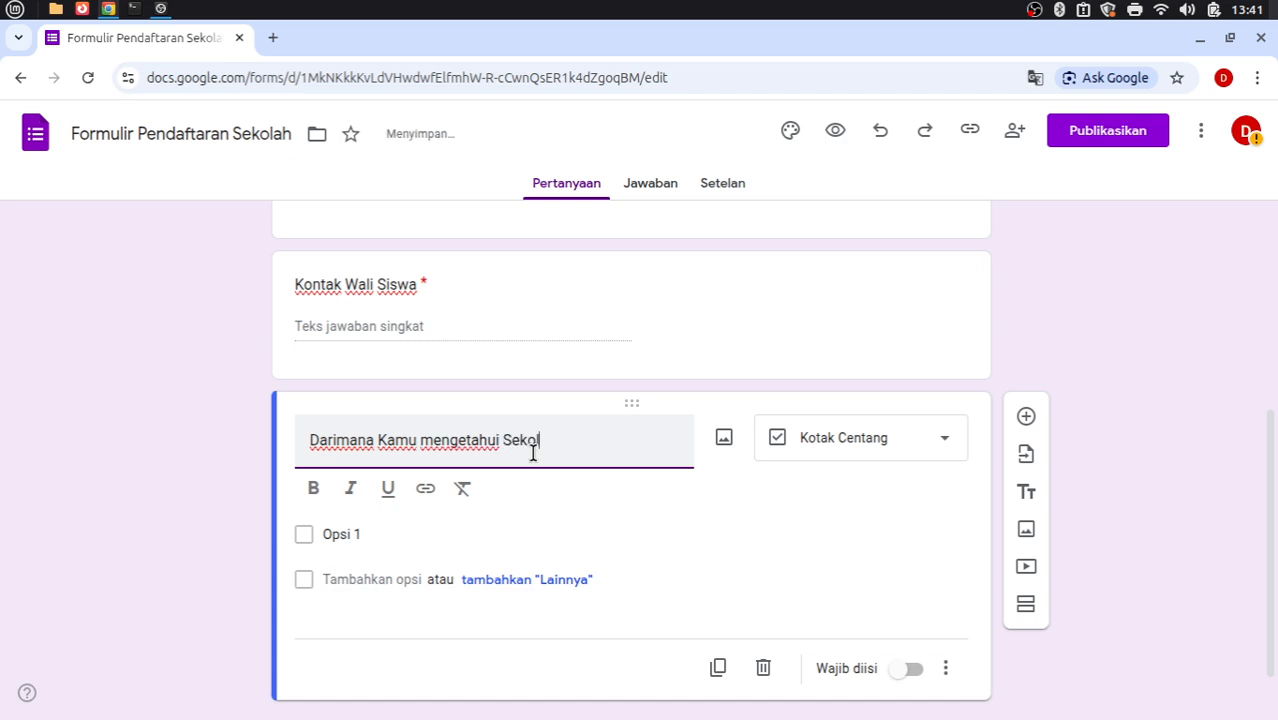
pyautogui.write('ah ini')
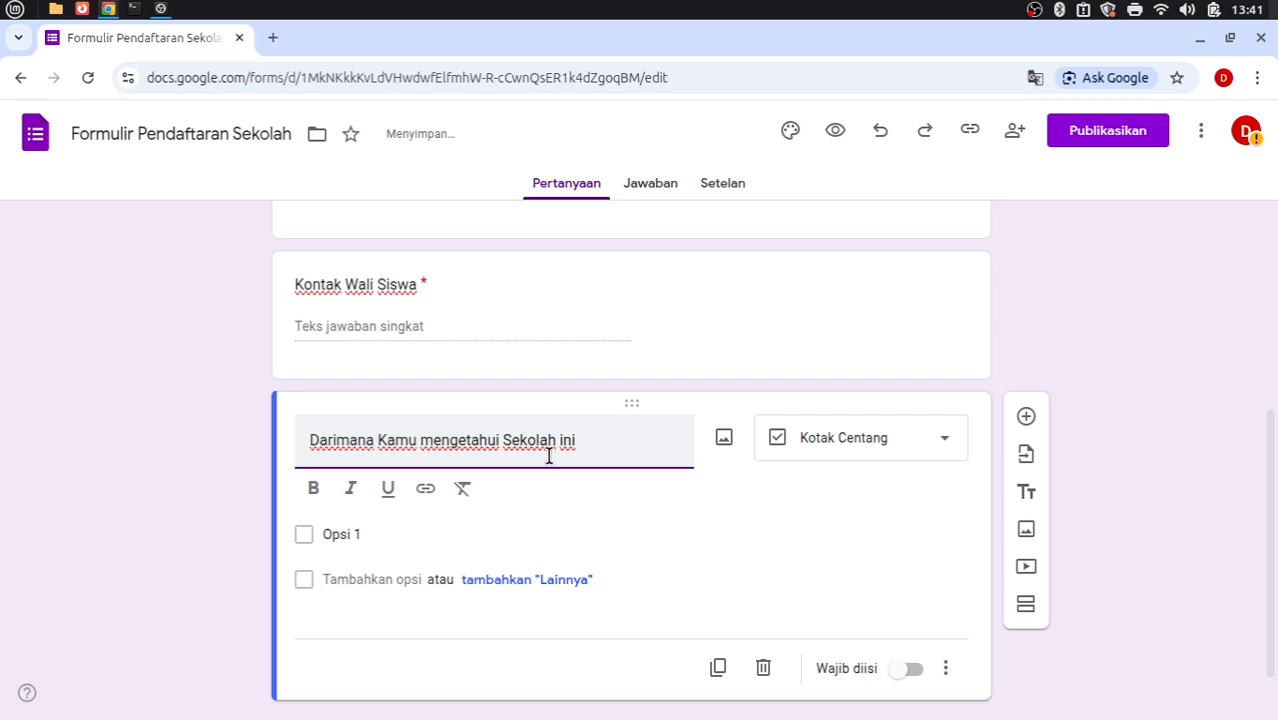
# Name the first option of the Kotak Centang question "Teman" and add a second option "Sosial Media".
pyautogui.scroll(5, 710, 380)
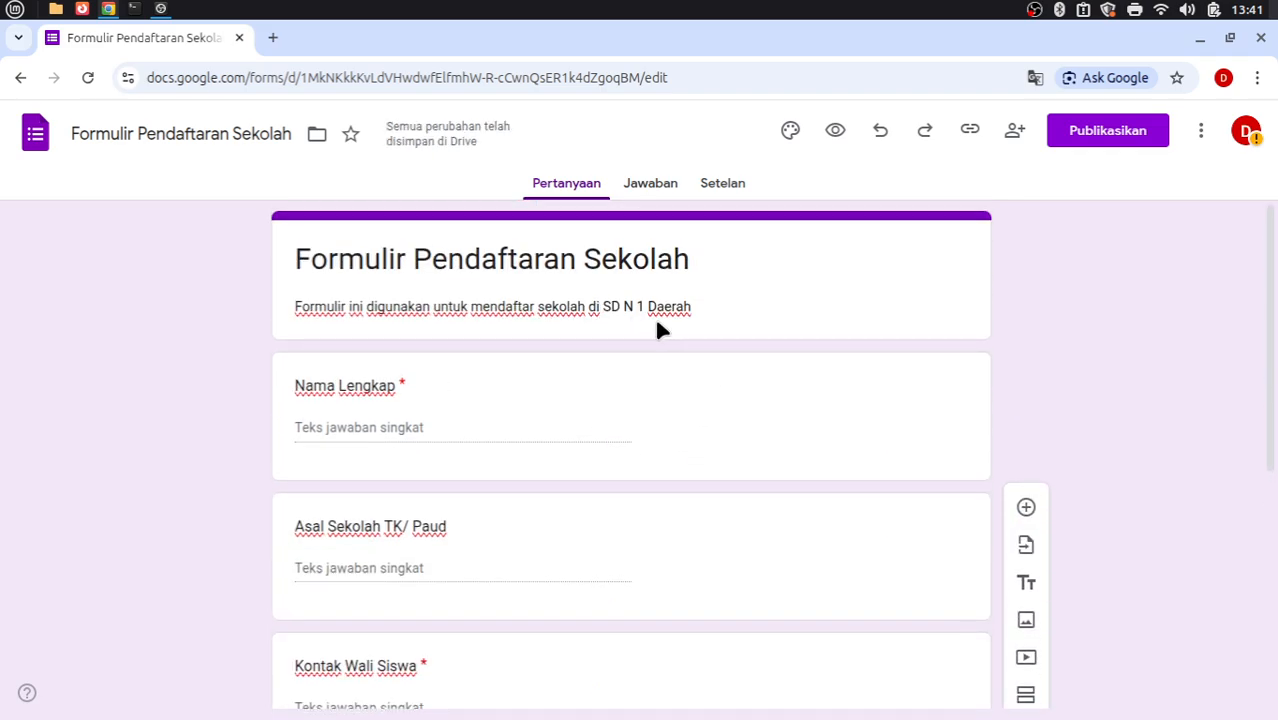
pyautogui.scroll(-4, 654, 316)
pyautogui.click(355, 482)
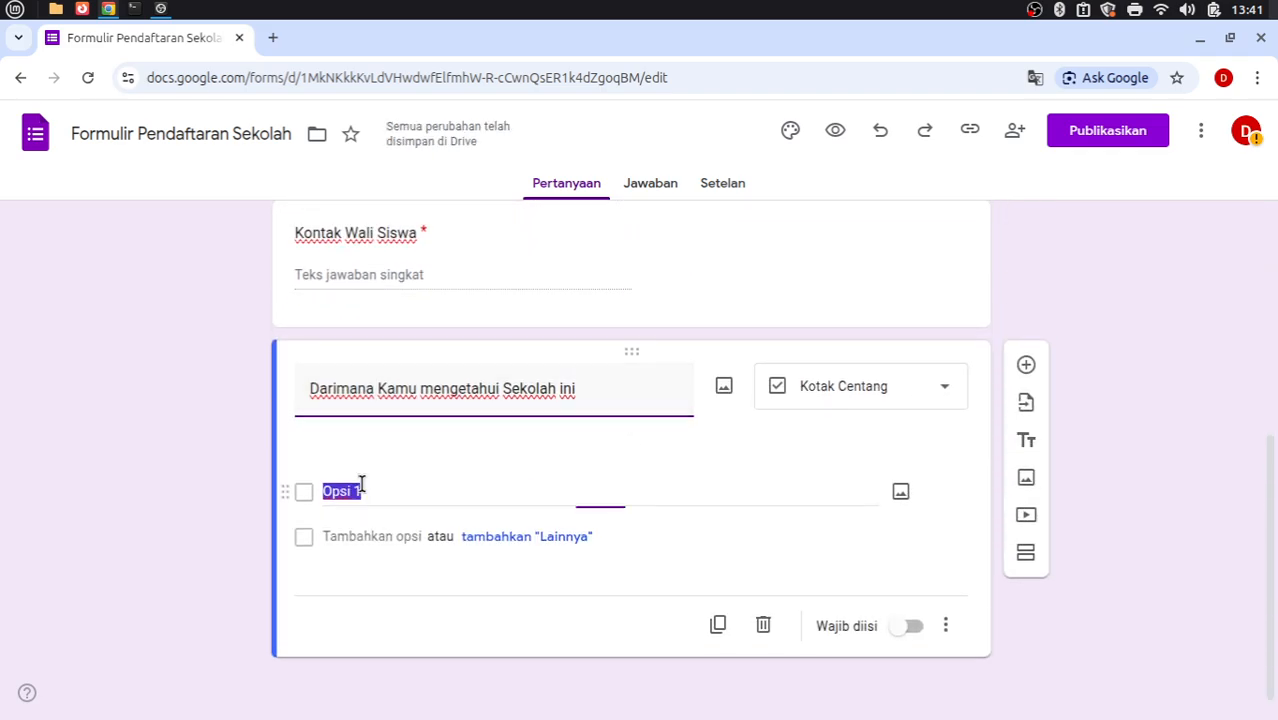
pyautogui.write('Teman')
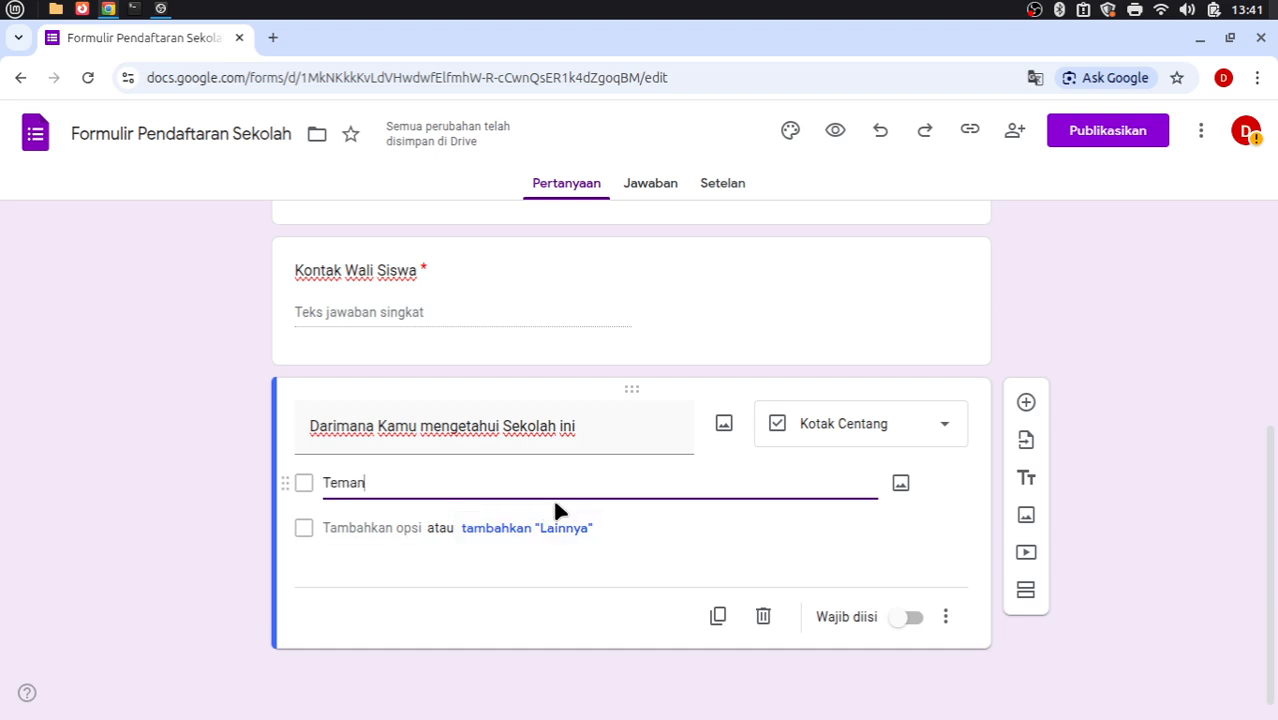
pyautogui.click(382, 528)
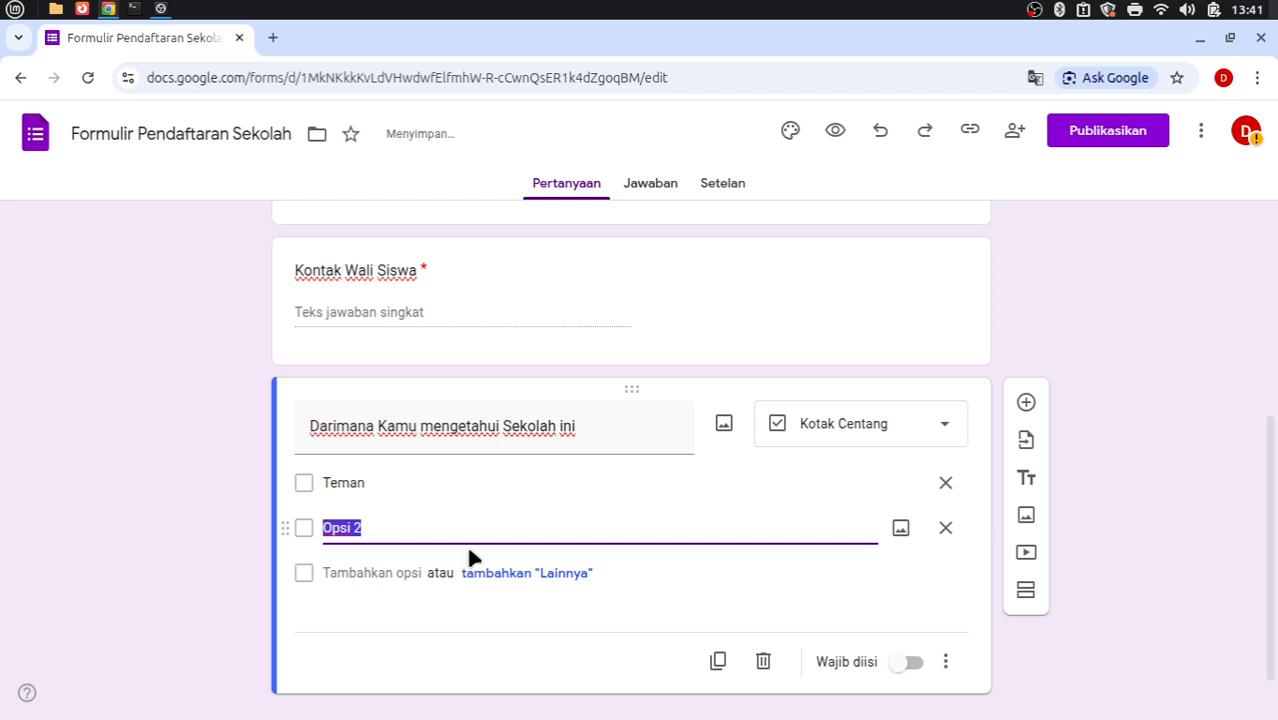
pyautogui.write('Sosw')
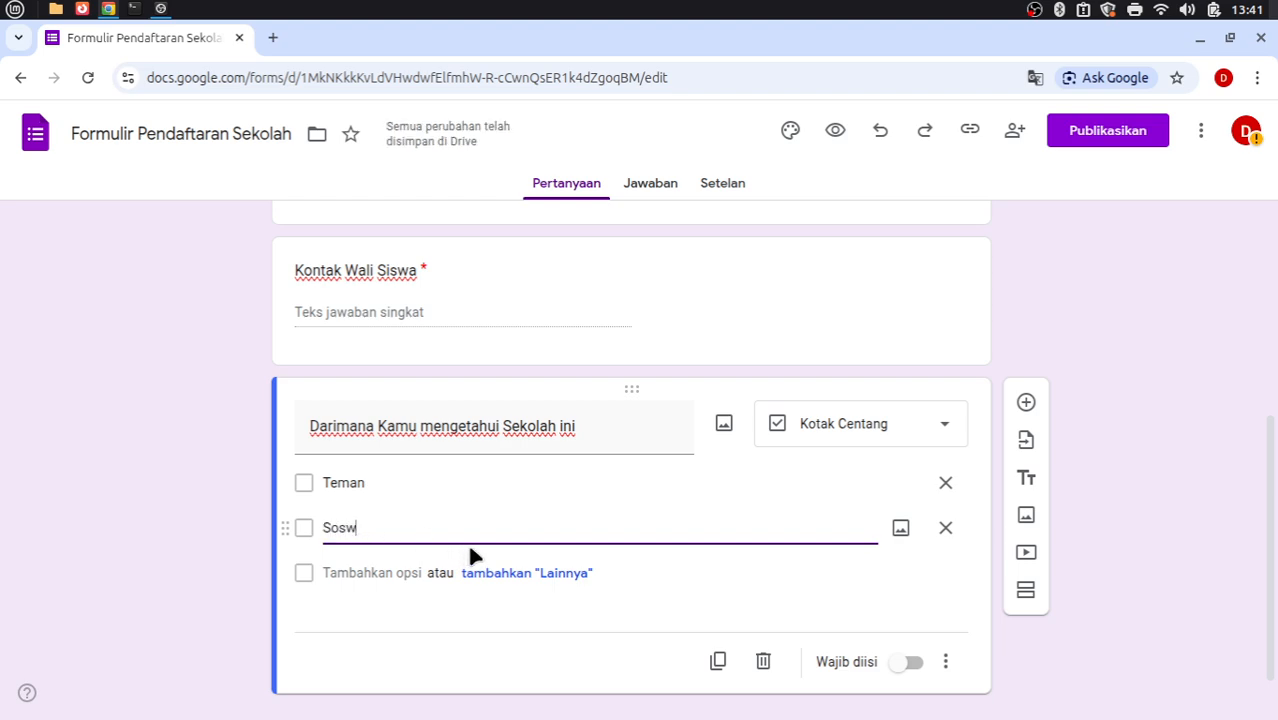
pyautogui.press('BackSpace')
pyautogui.write('ial Media')
# Add the options "Iklan" and "Reklame/ Bener" below Sosial Media in the Kotak Centang question.
pyautogui.click(379, 576)
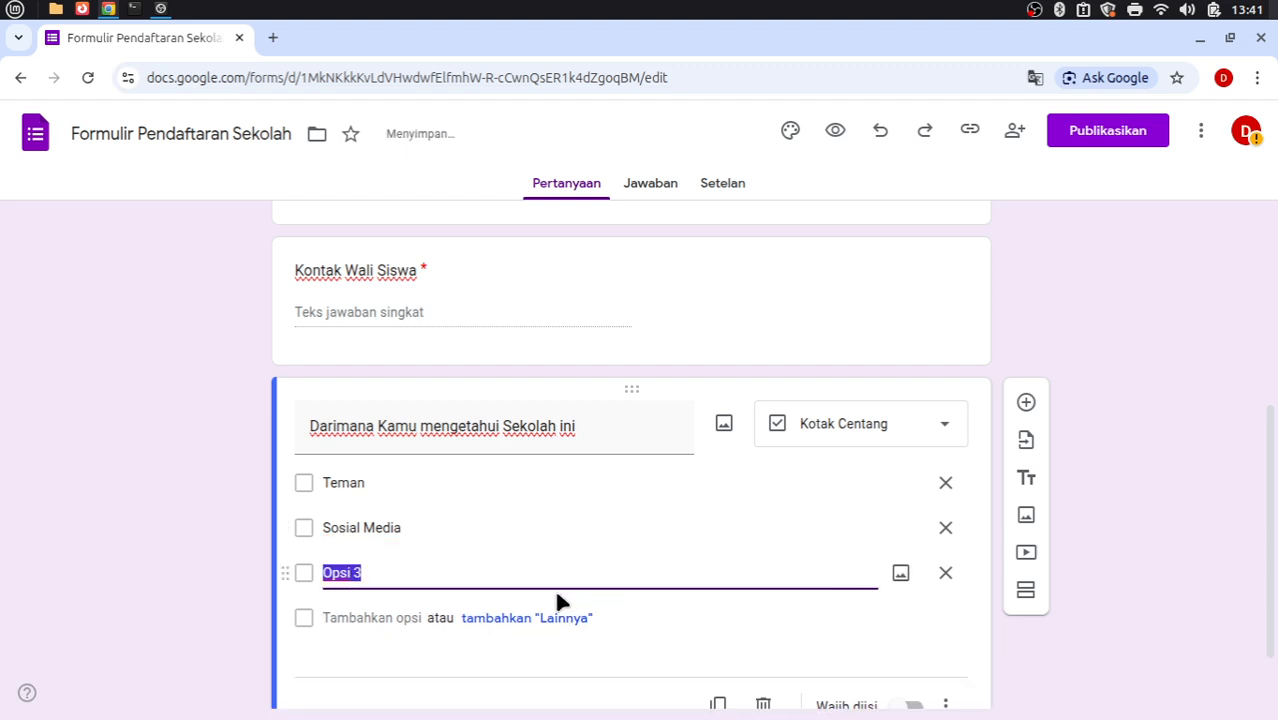
pyautogui.write('Iklan')
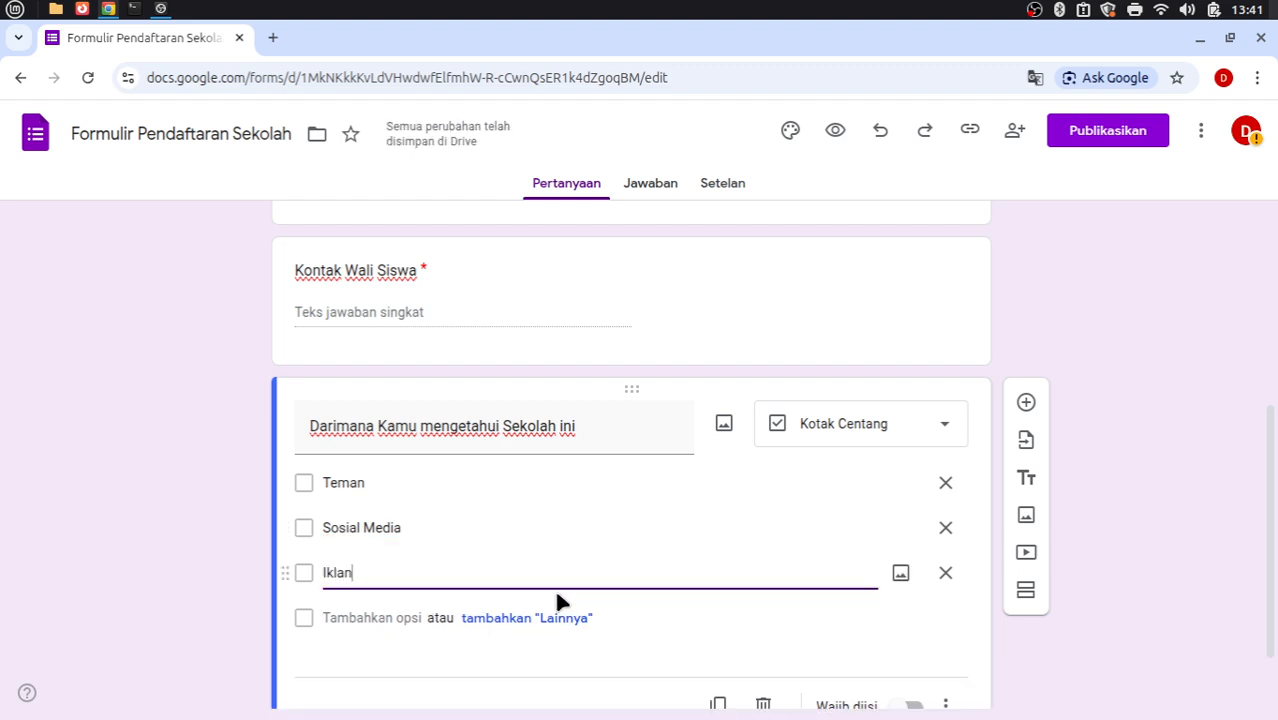
pyautogui.click(393, 615)
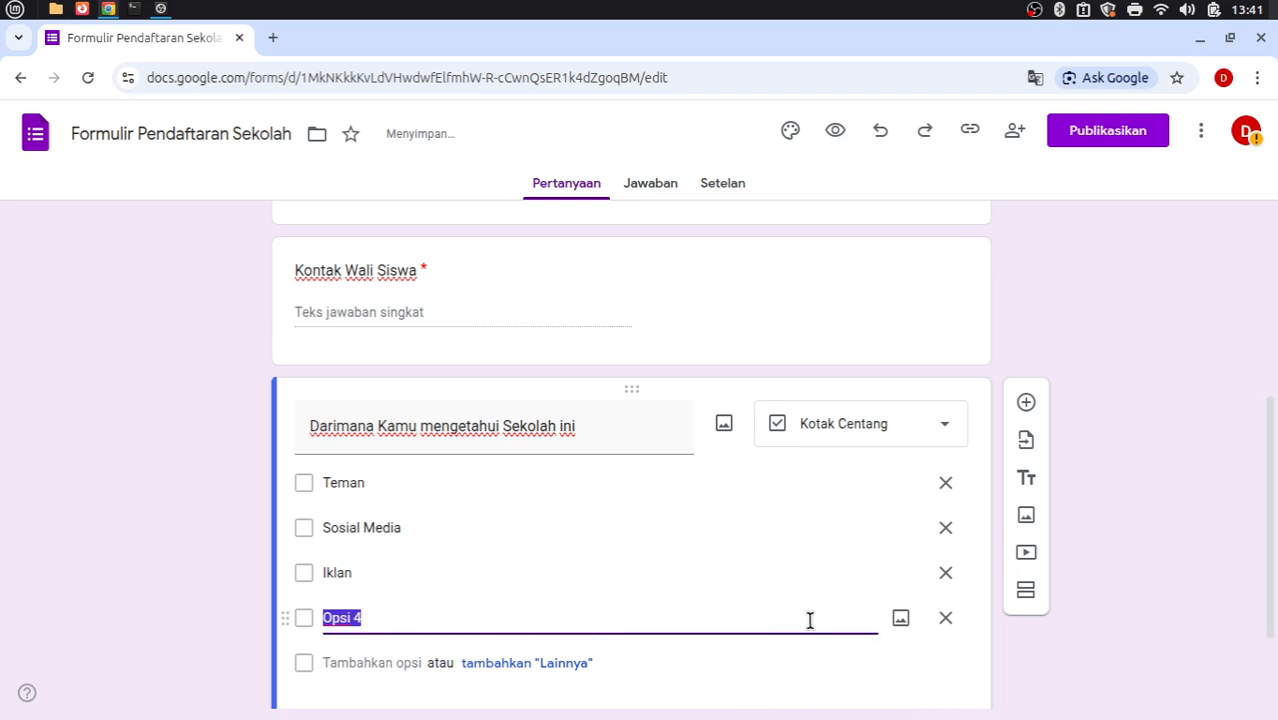
pyautogui.write('Reklam')
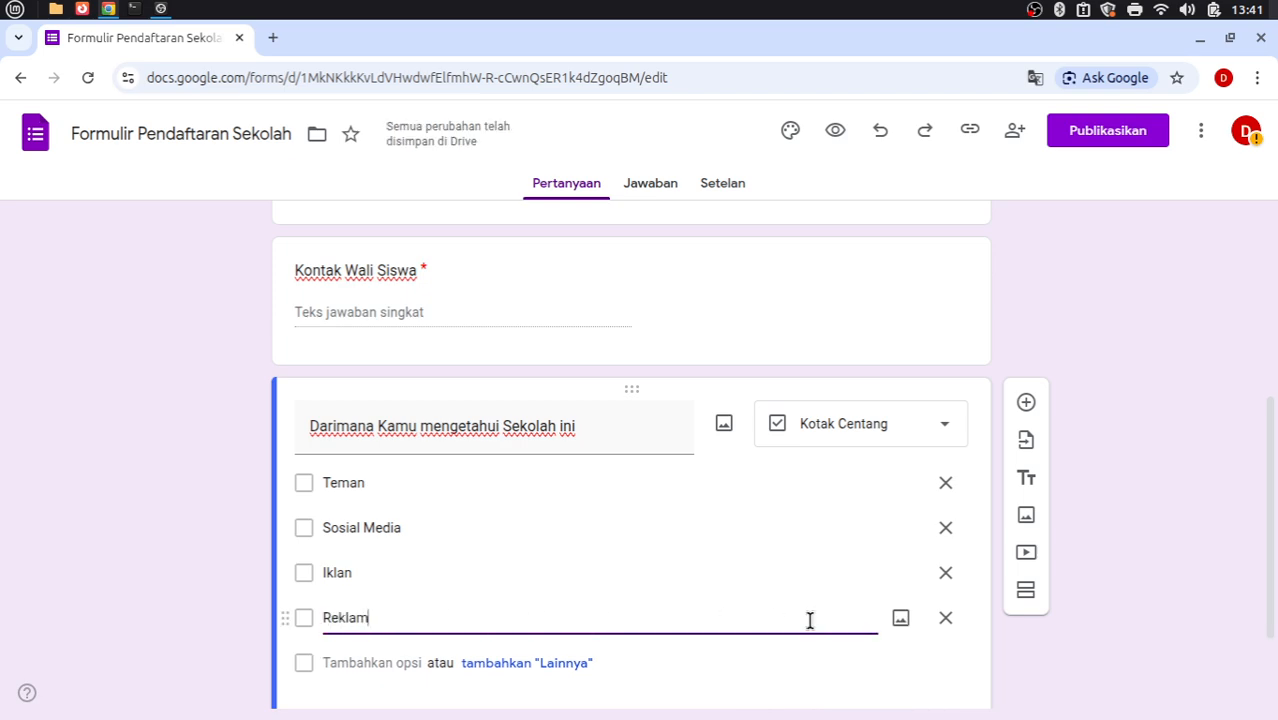
pyautogui.write('e/ ')
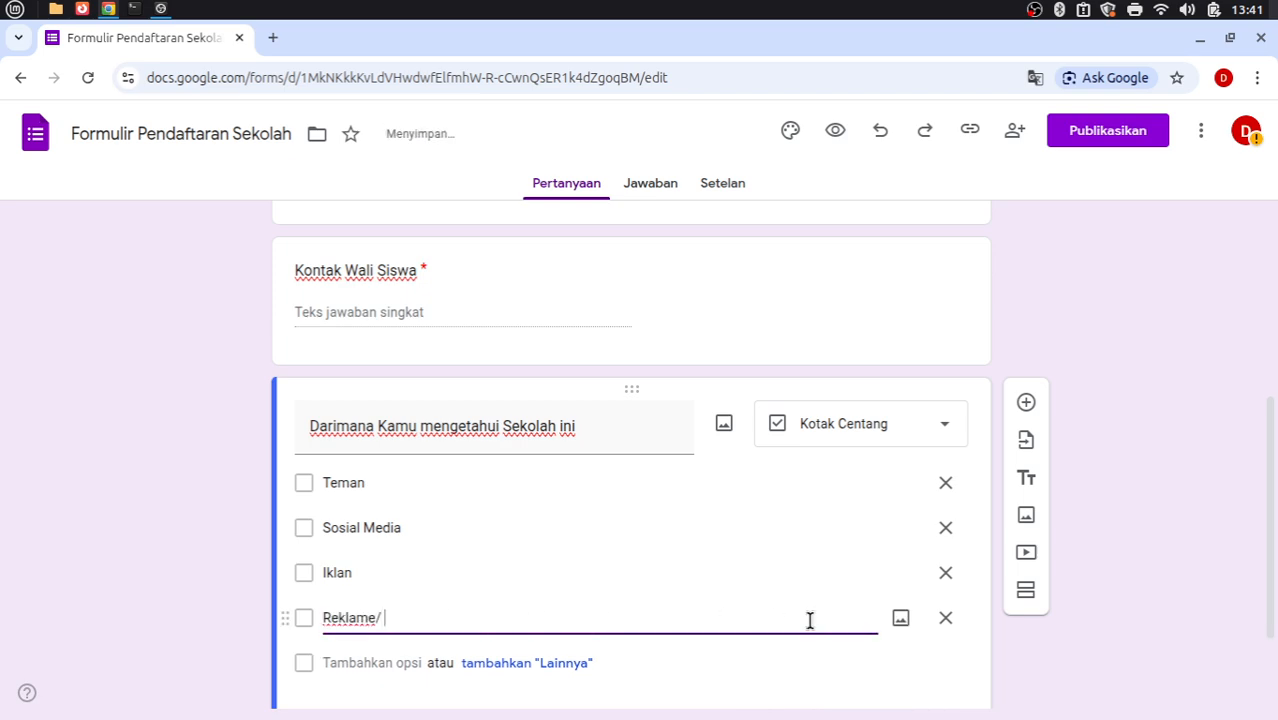
pyautogui.write('Bener')
# Add a fifth option with the text "Lainnya" below Reklame/ Bener in the Kotak Centang question.
pyautogui.scroll(-1, 420, 640)
pyautogui.click(371, 549)
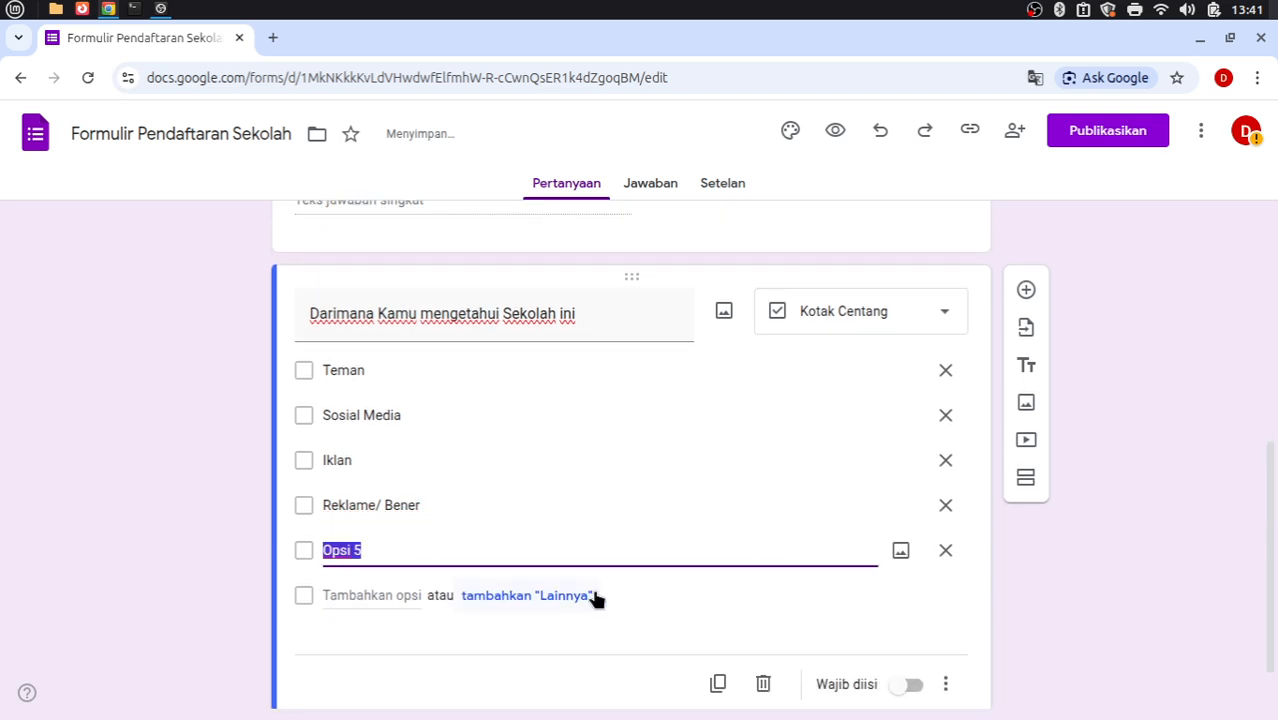
pyautogui.write('Lainny')
pyautogui.write('a')
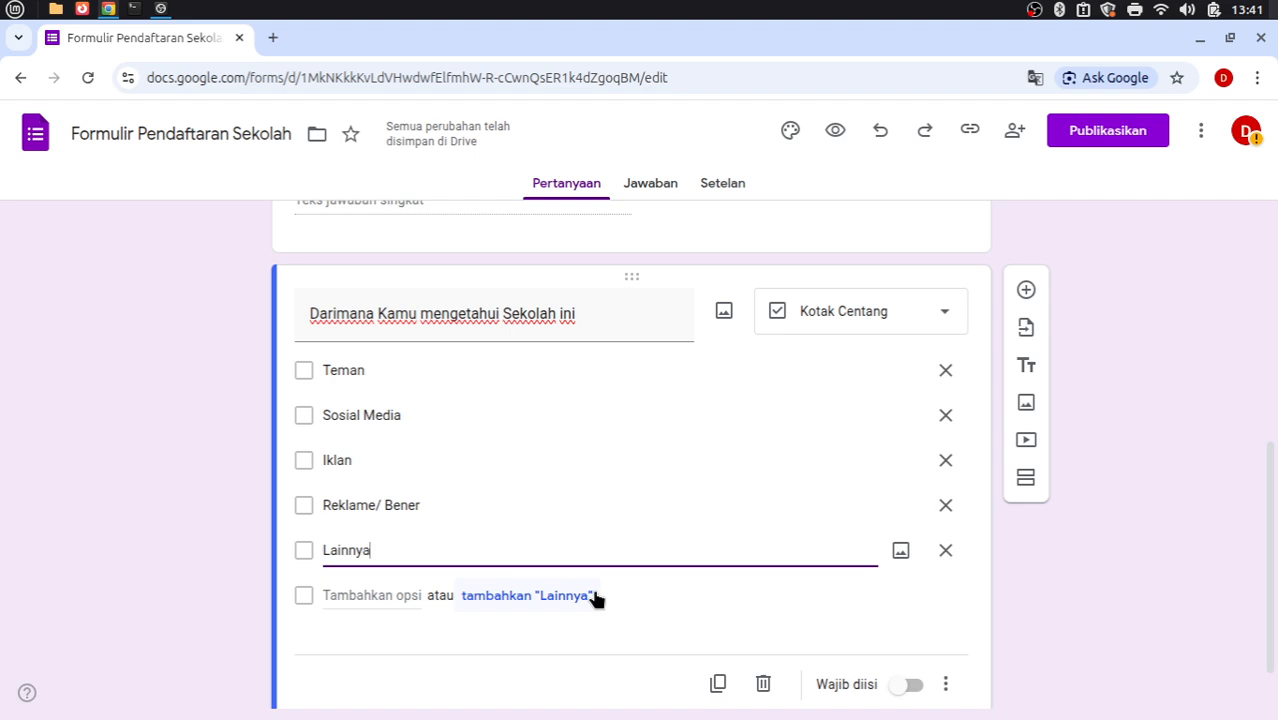
pyautogui.click(885, 604)
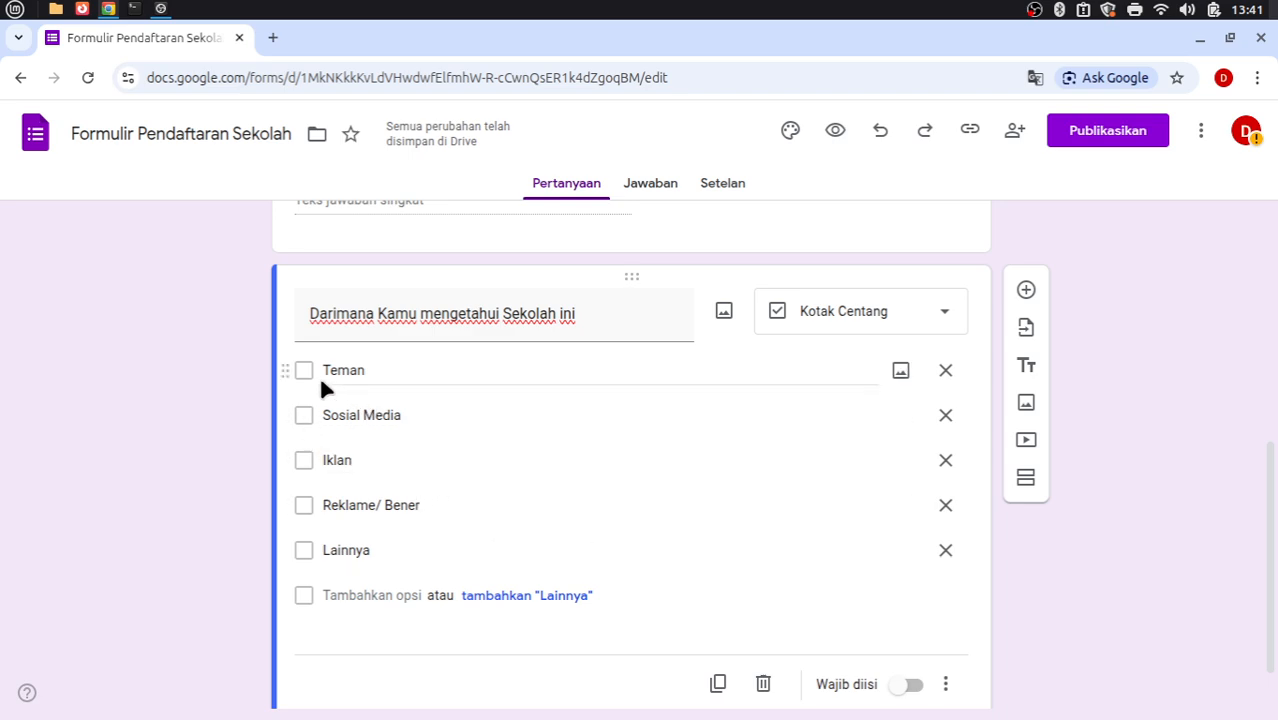
# Review the whole form from its title and description to the Kotak Centang question's options and Wajib diisi setting.
pyautogui.scroll(-1, 437, 376)
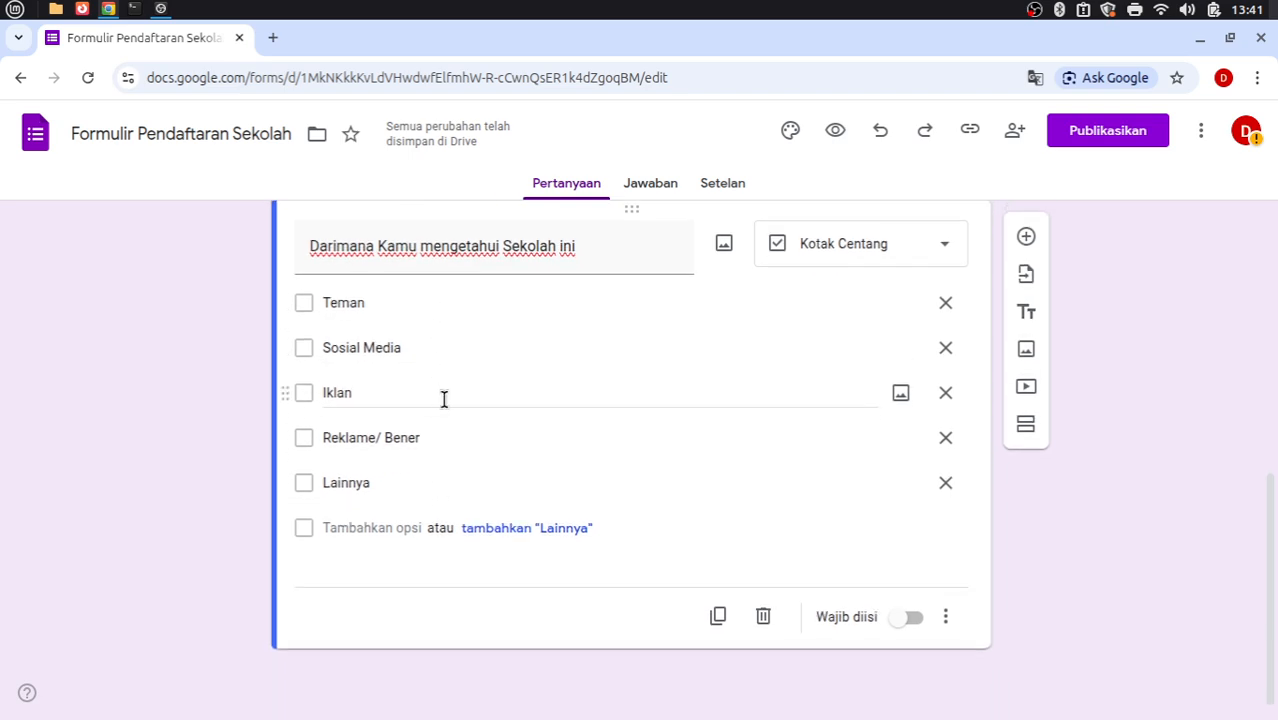
pyautogui.scroll(2, 444, 398)
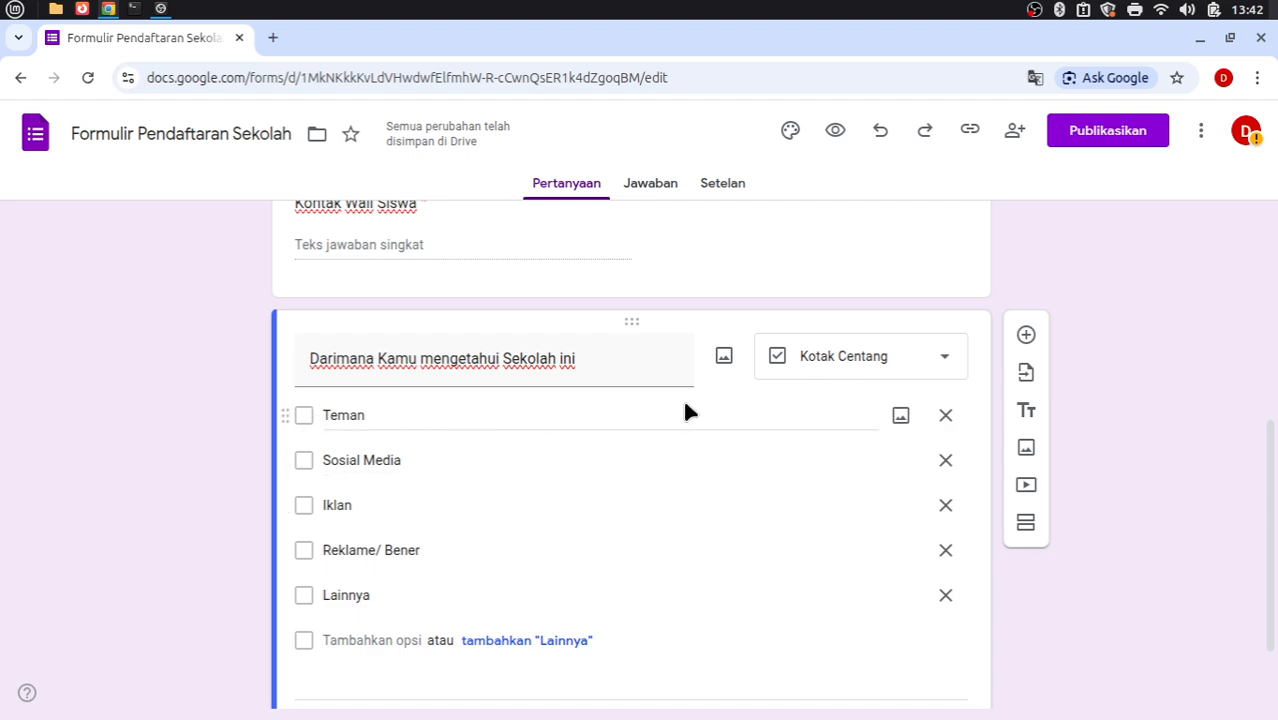
pyautogui.scroll(5, 737, 400)
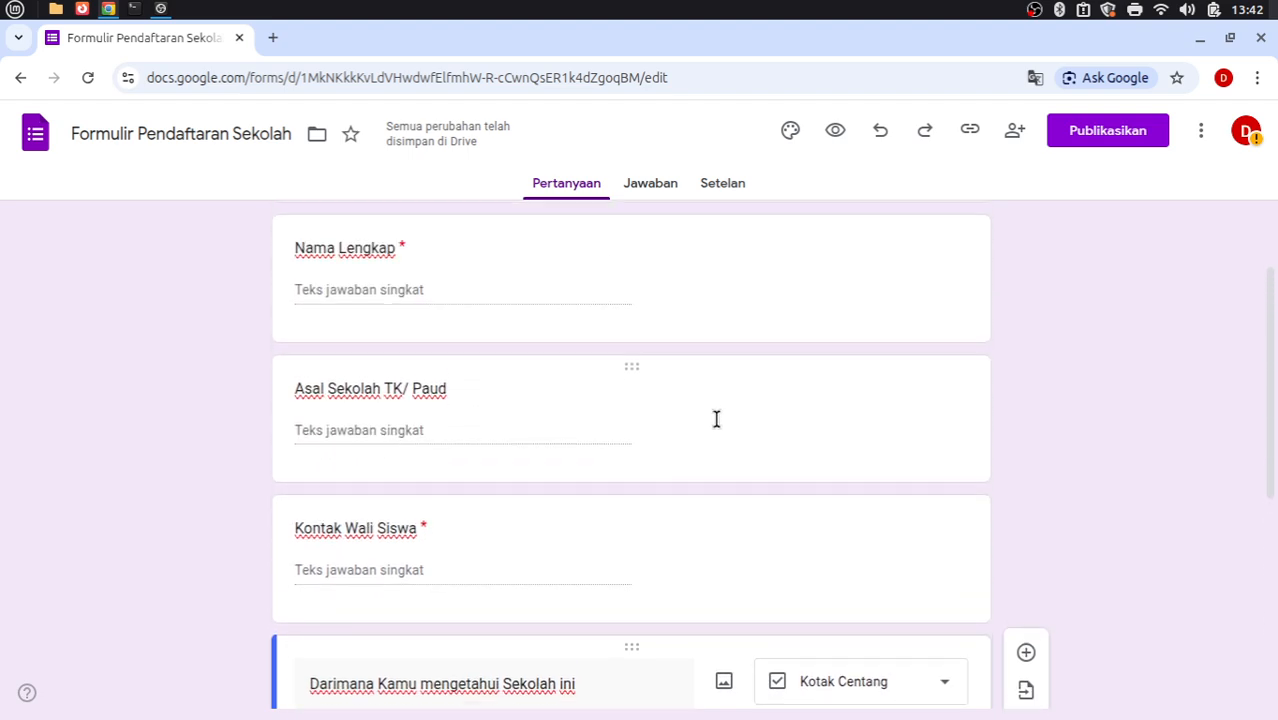
pyautogui.scroll(-7, 716, 418)
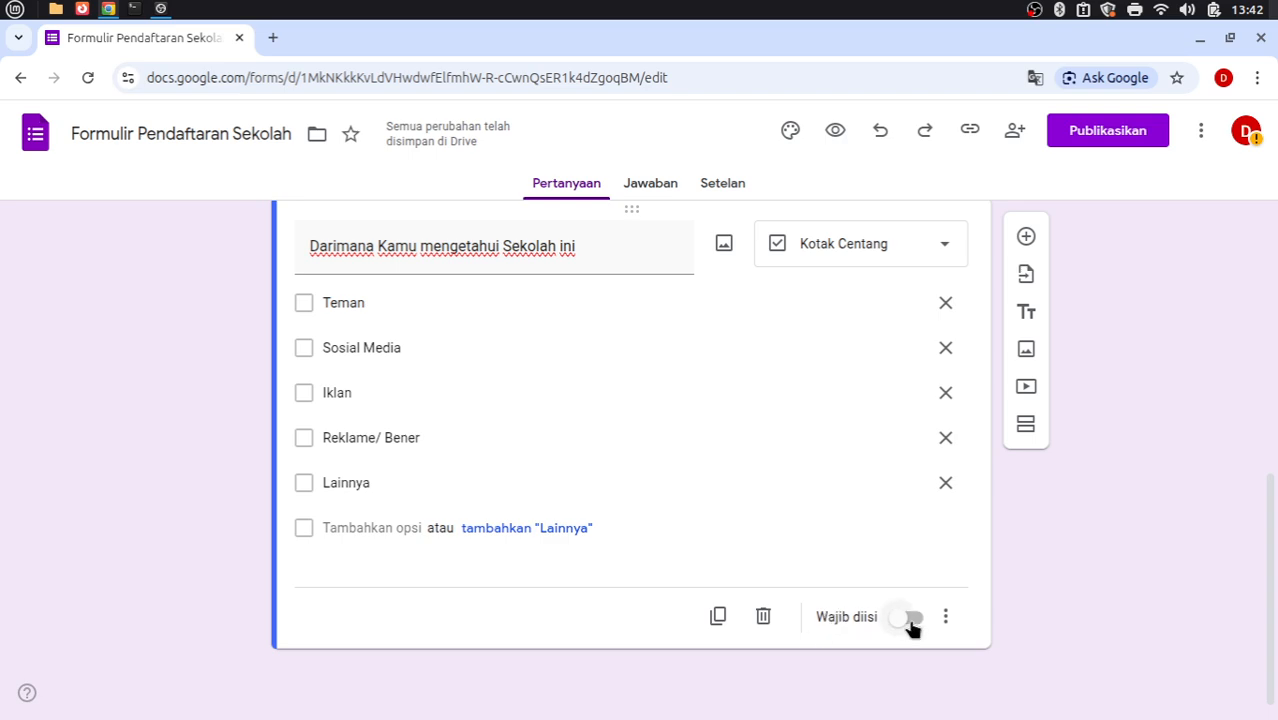
pyautogui.scroll(10, 911, 625)
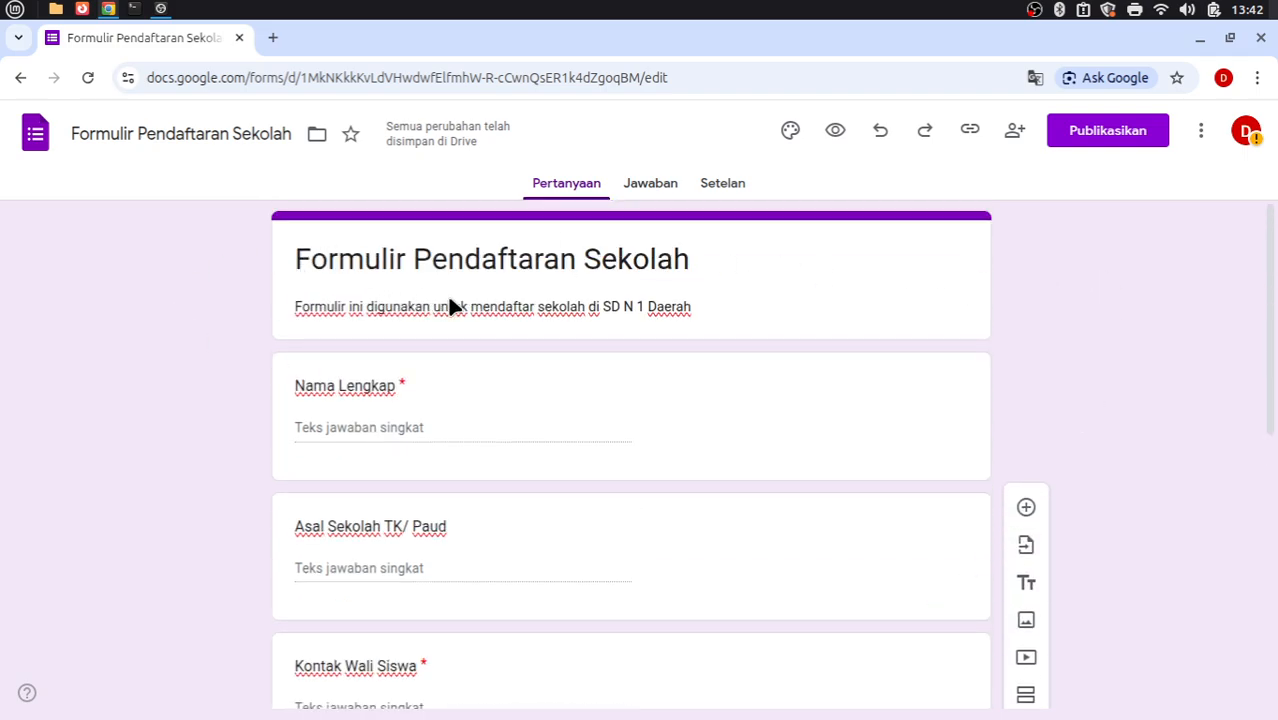
pyautogui.scroll(-5, 377, 334)
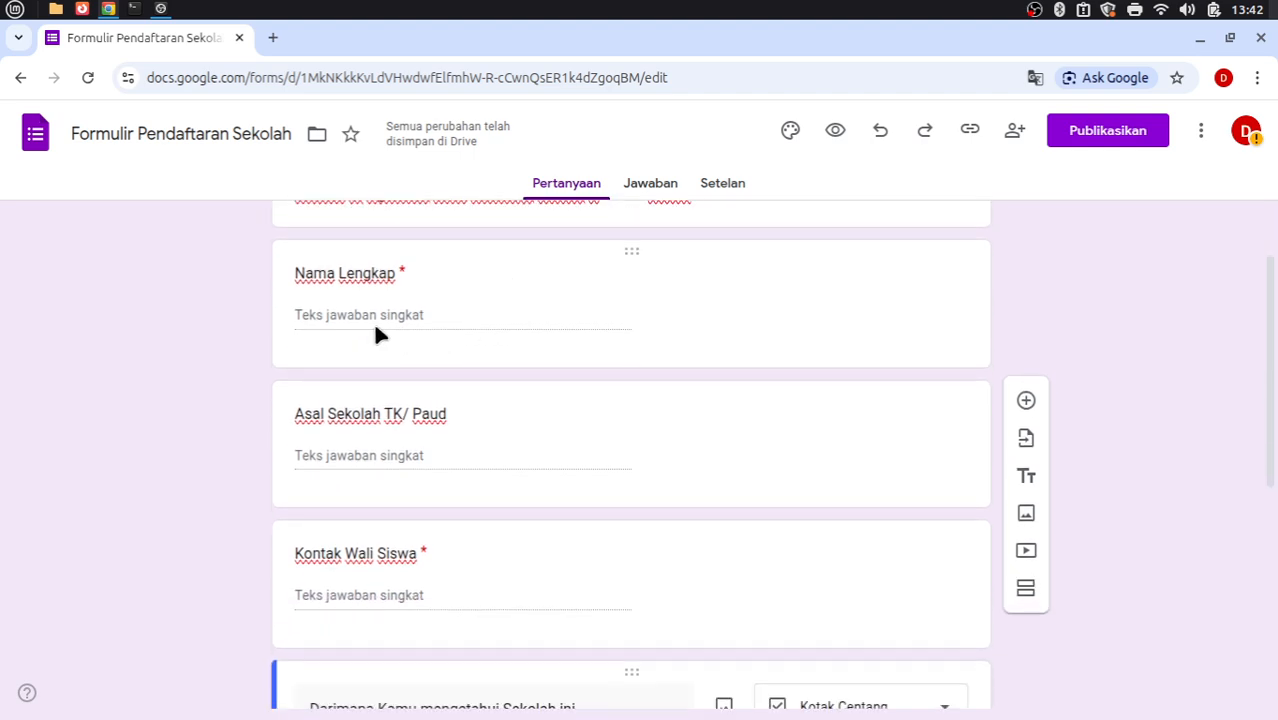
pyautogui.scroll(-2, 420, 388)
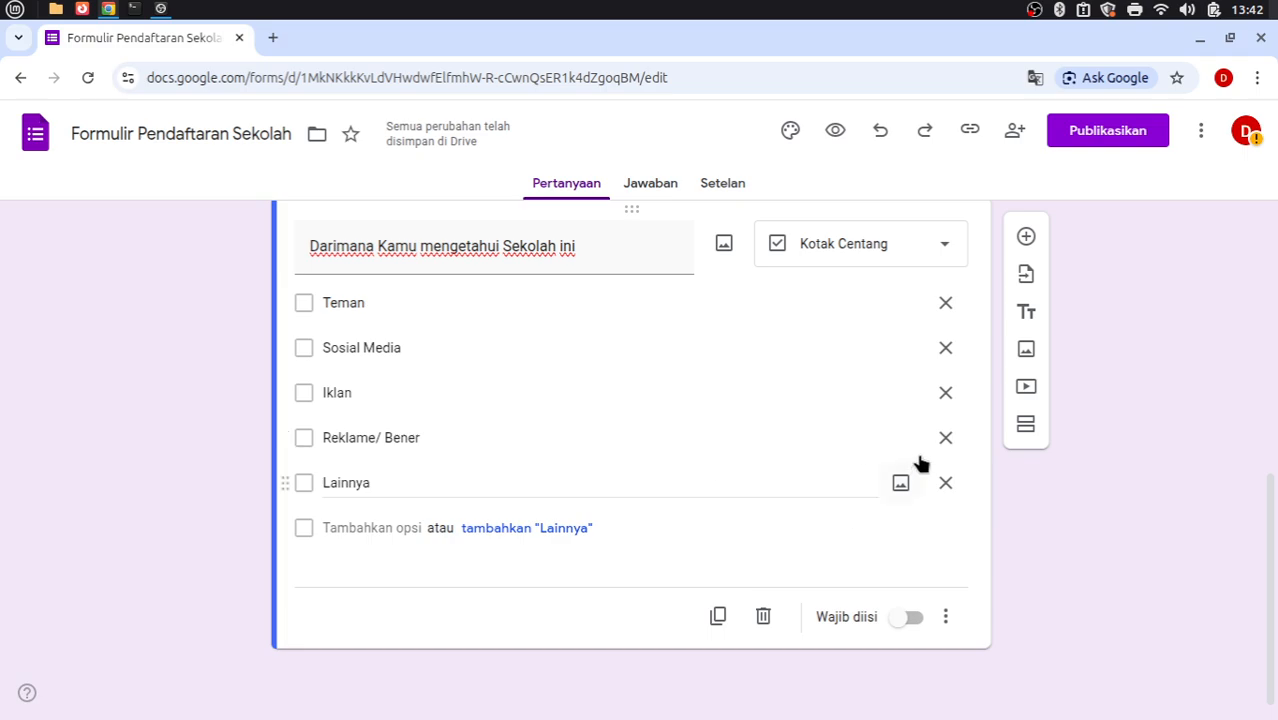
pyautogui.scroll(7, 910, 370)
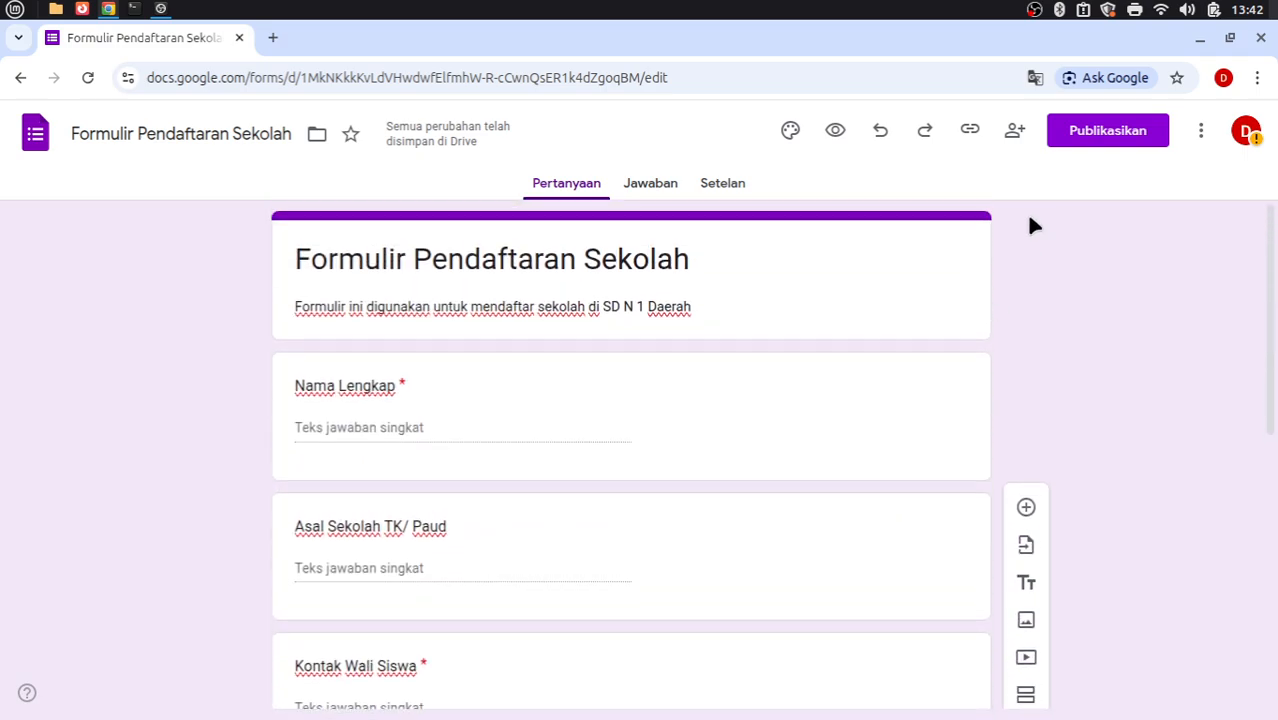
# Check the respondent access choices, keep "Siapa saja yang memiliki link", and publish the form.
pyautogui.click(1070, 134)
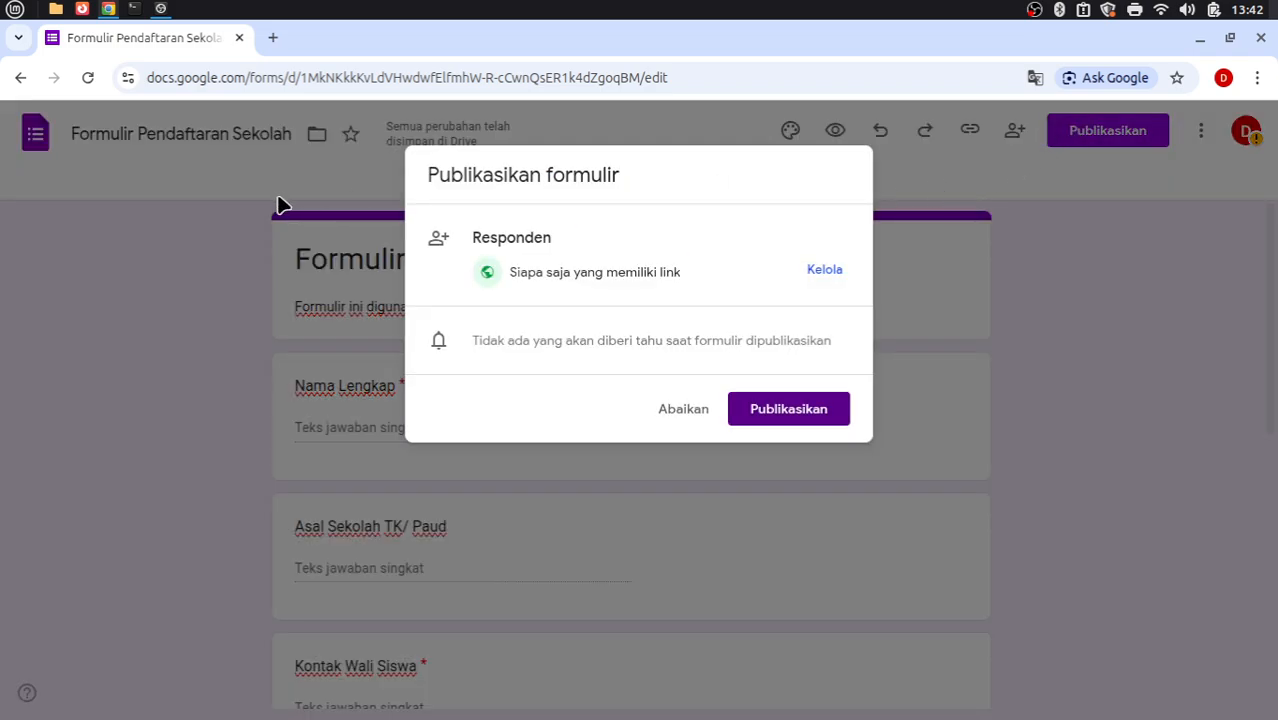
pyautogui.click(824, 271)
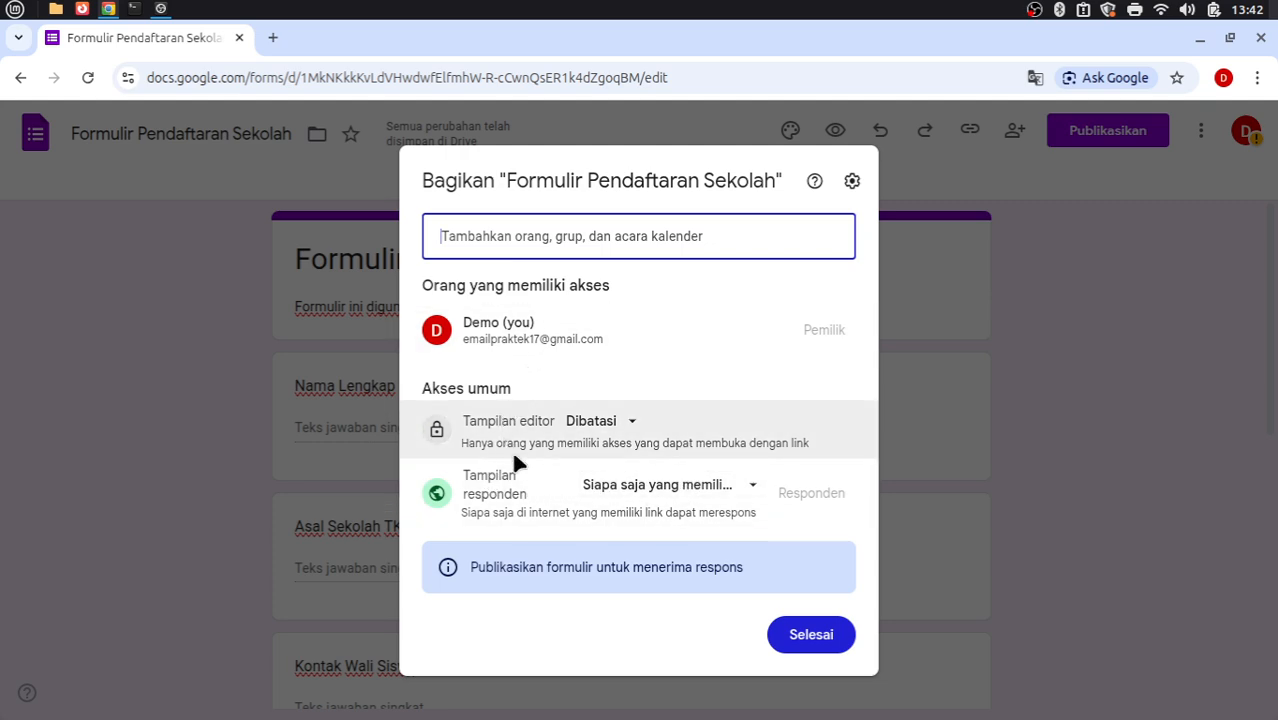
pyautogui.click(751, 487)
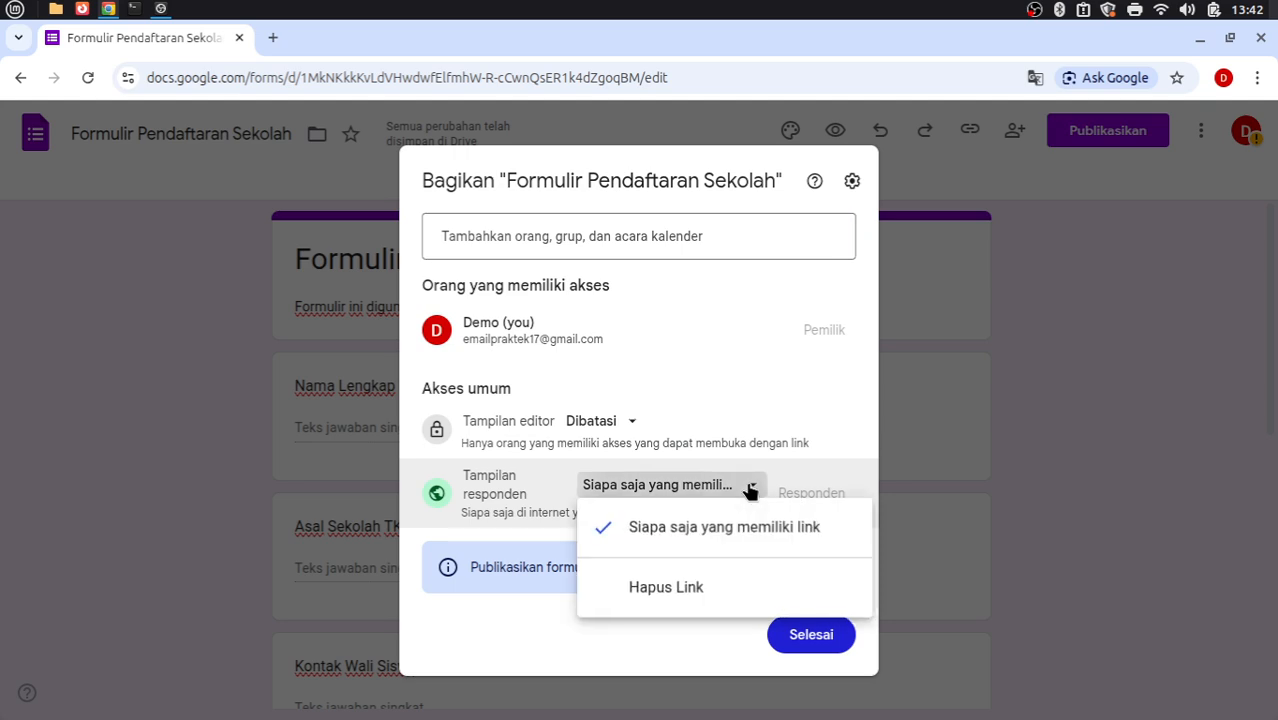
pyautogui.click(755, 490)
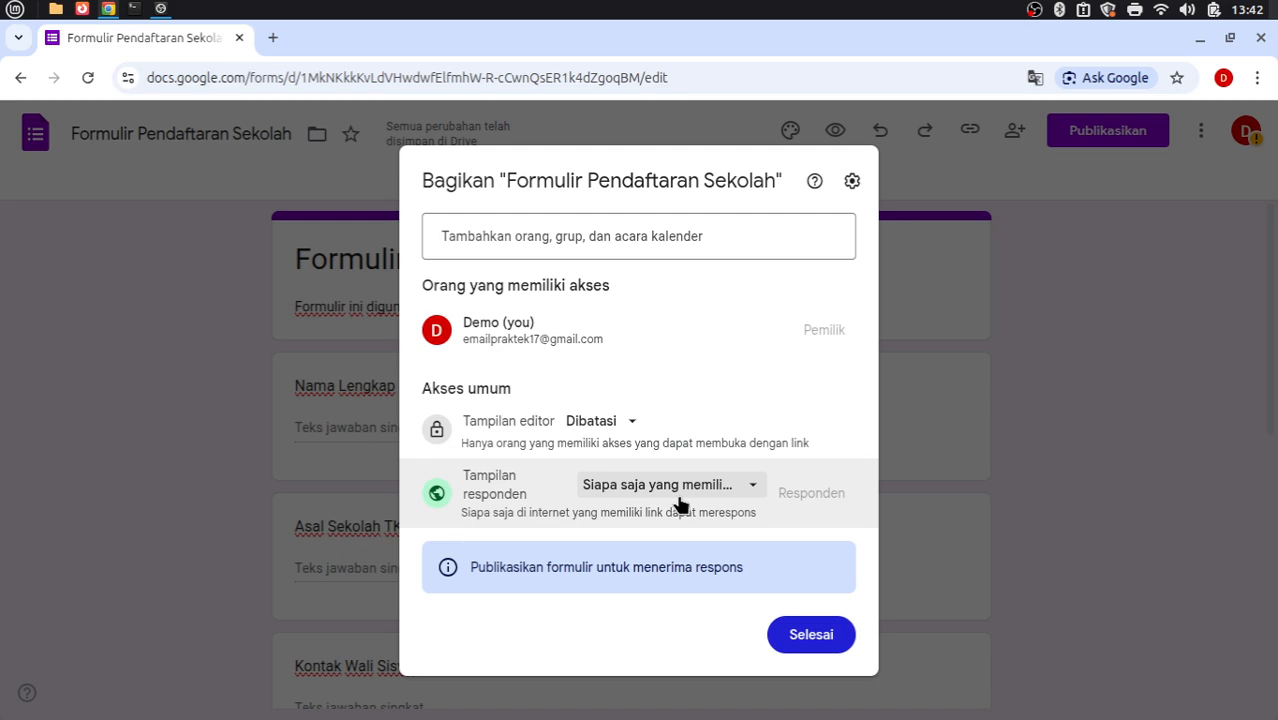
pyautogui.click(814, 640)
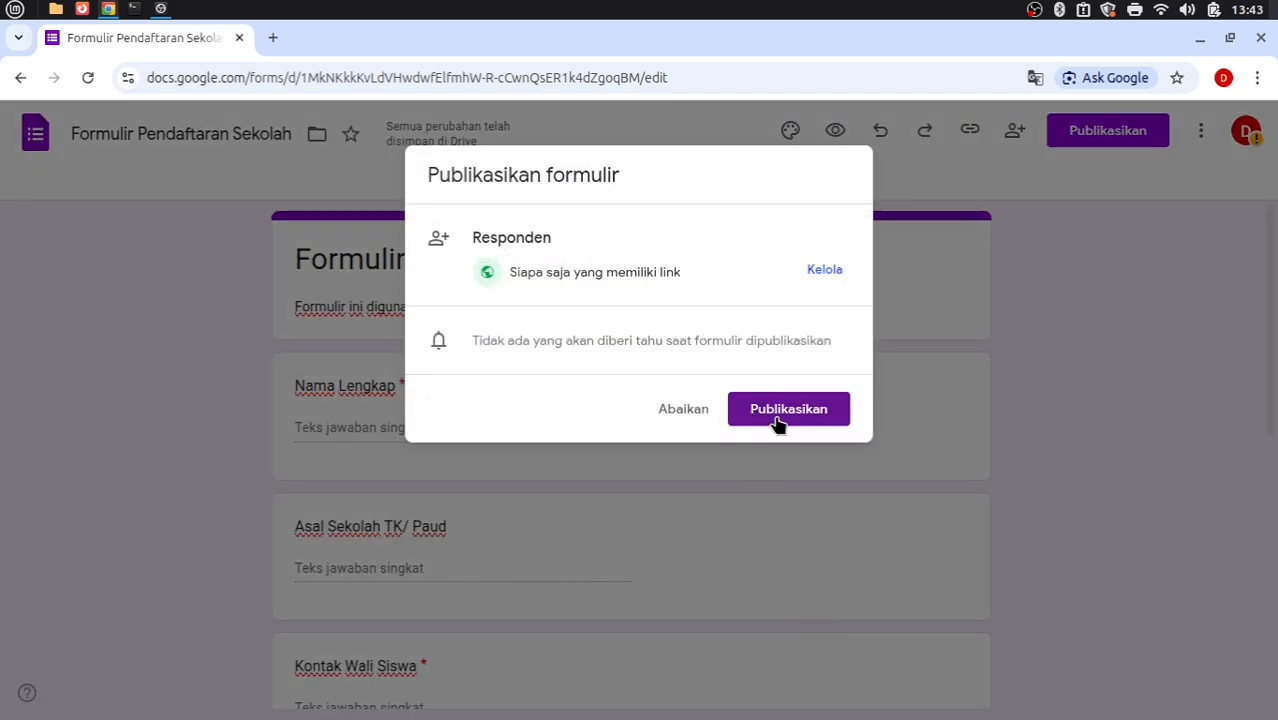
pyautogui.click(780, 424)
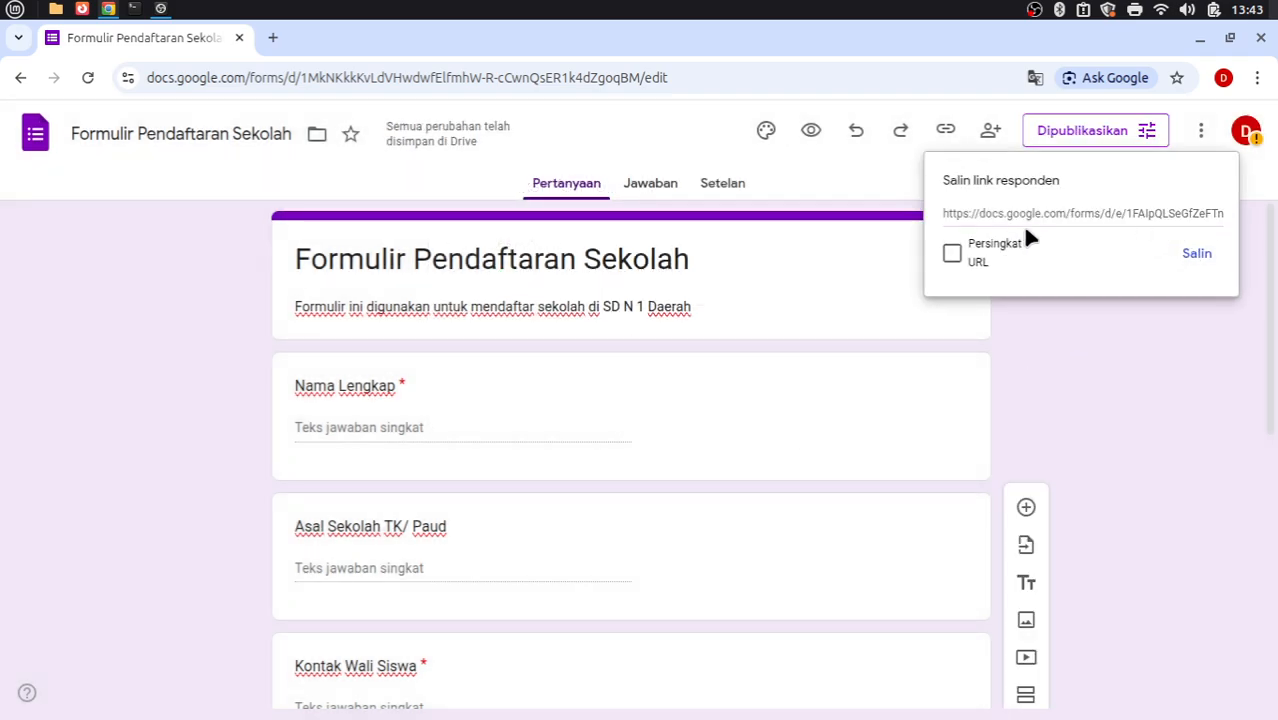
# Shorten the published form's respondent link and copy the short URL.
pyautogui.click(950, 214)
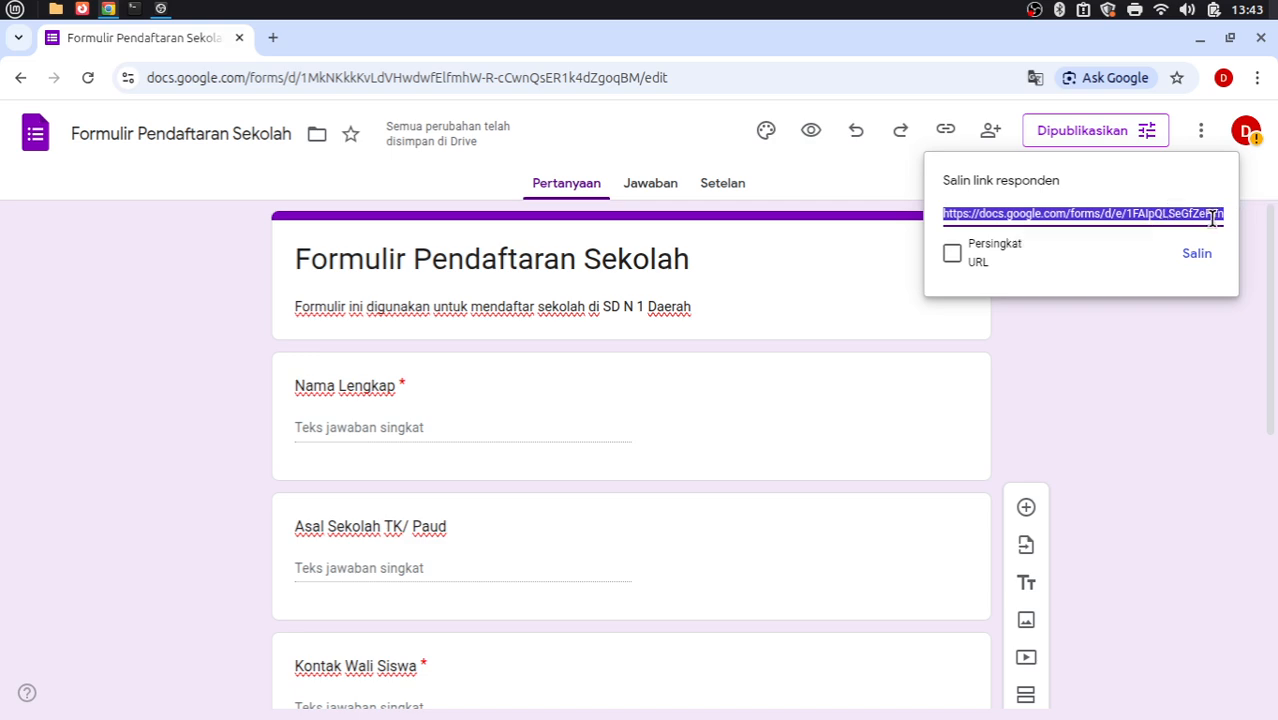
pyautogui.click(953, 252)
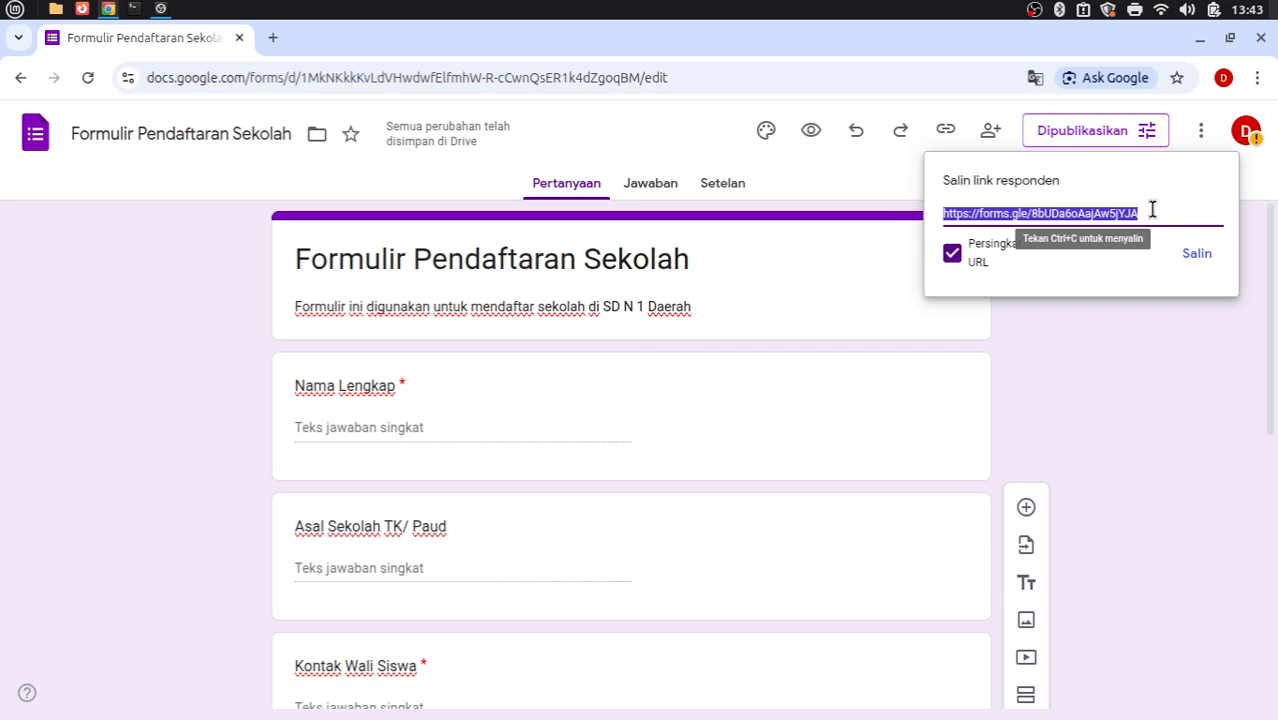
pyautogui.click(962, 260)
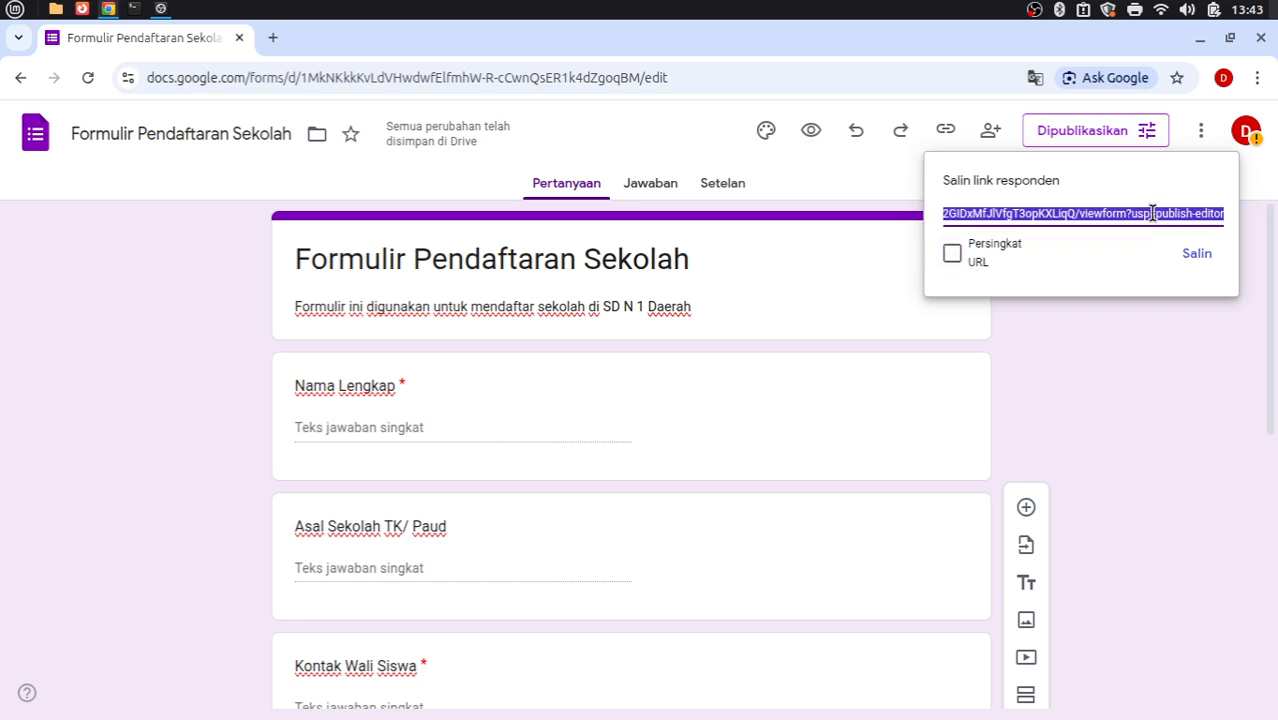
pyautogui.click(952, 253)
pyautogui.hotkey('ctrl', 'c')
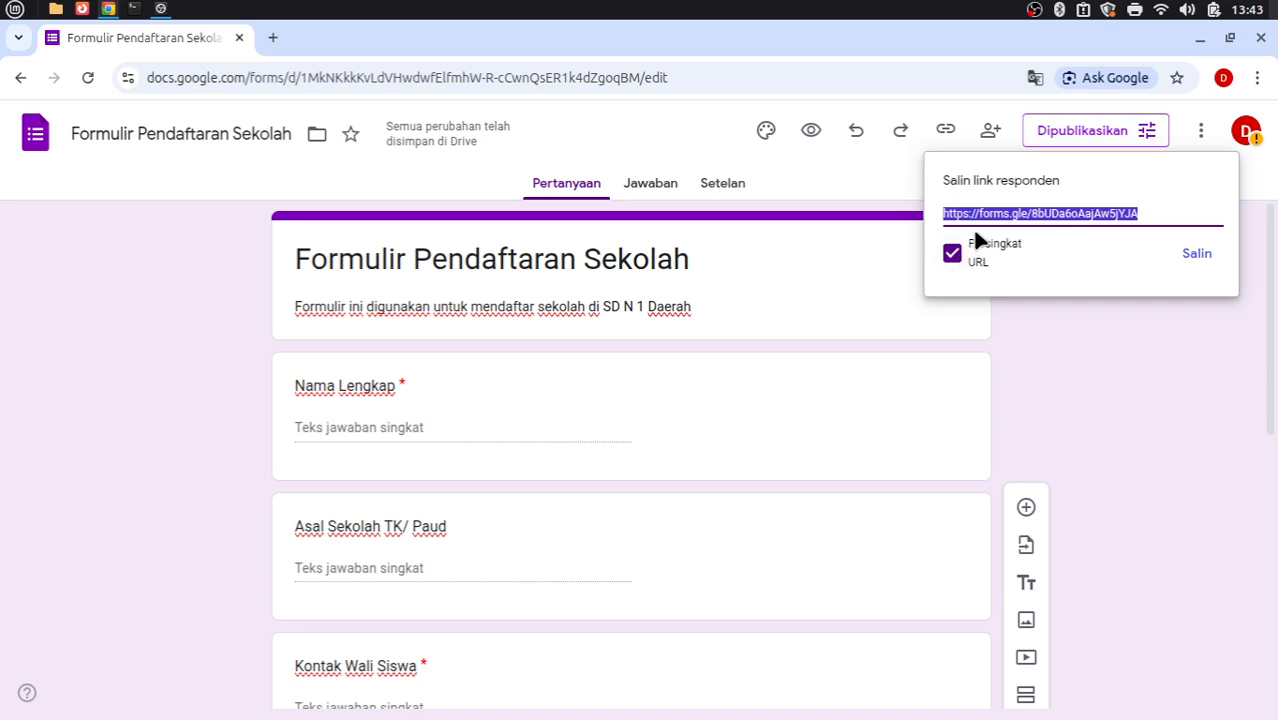
pyautogui.click(1192, 256)
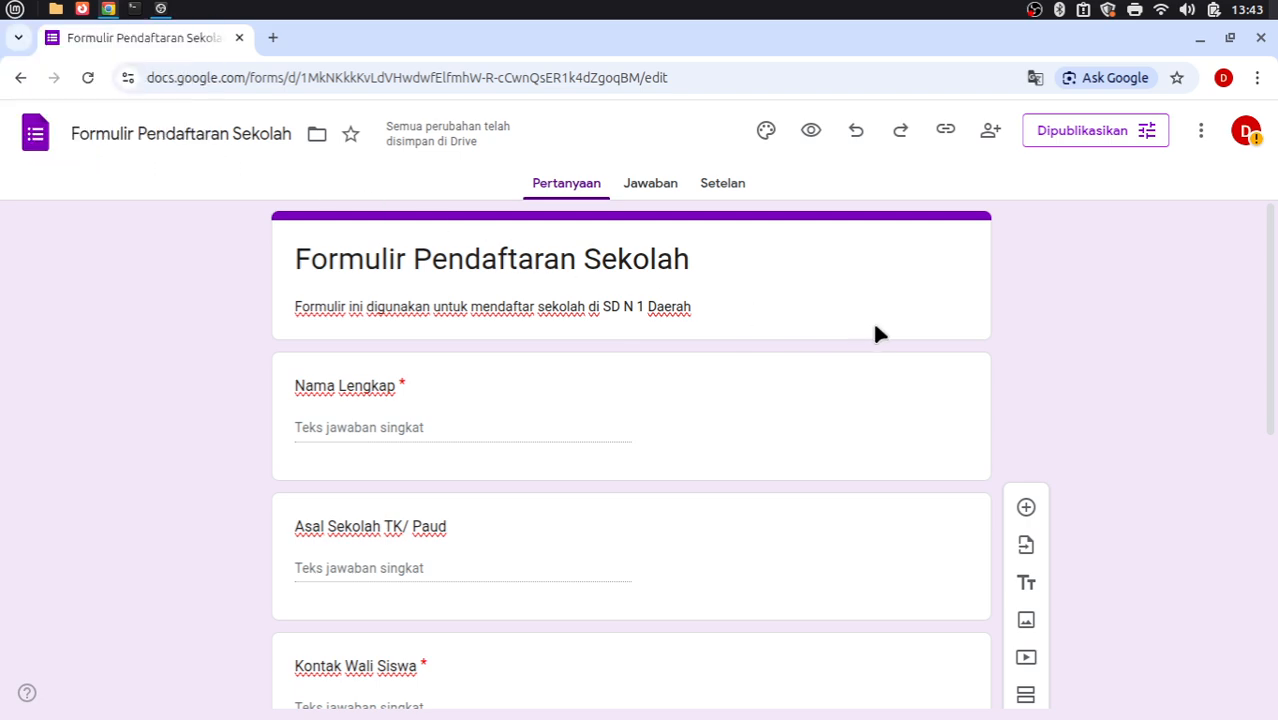
# Switch to Firefox on the other workspace, open the copied short form link and dismiss the automatic answer-saving notice.
pyautogui.hotkey('ctrl', 'alt', 'Right')
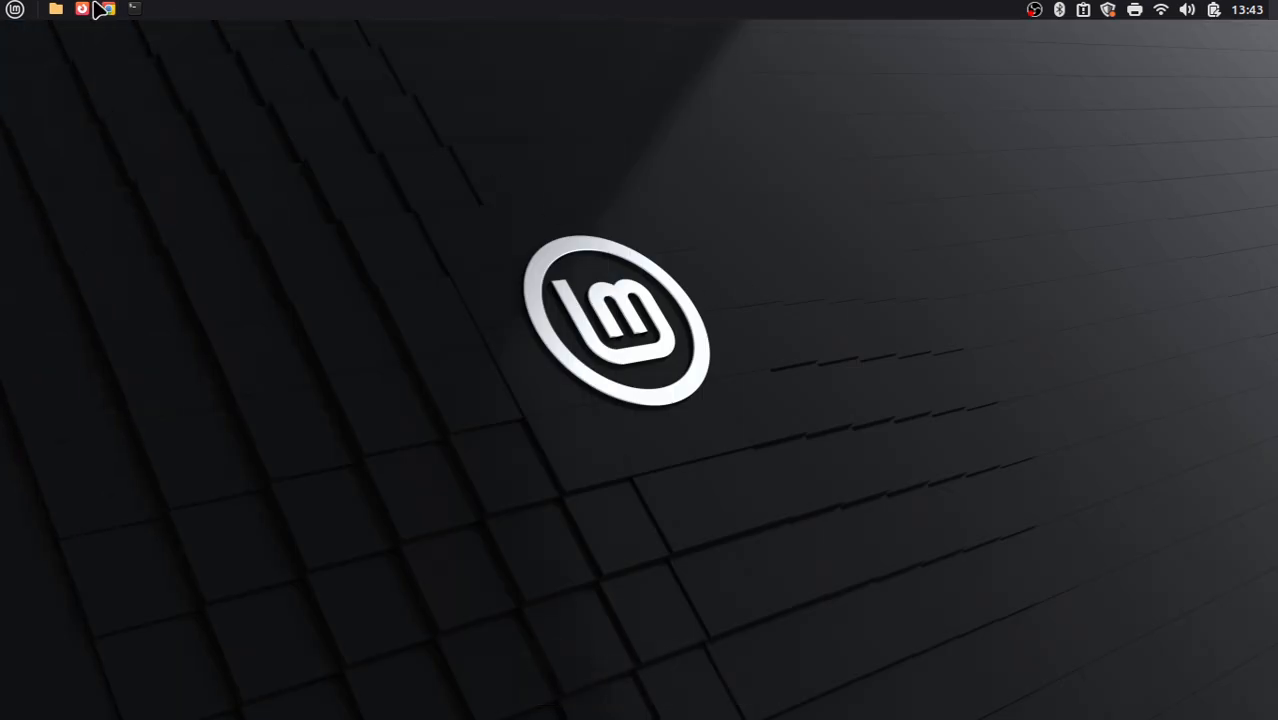
pyautogui.click(106, 9)
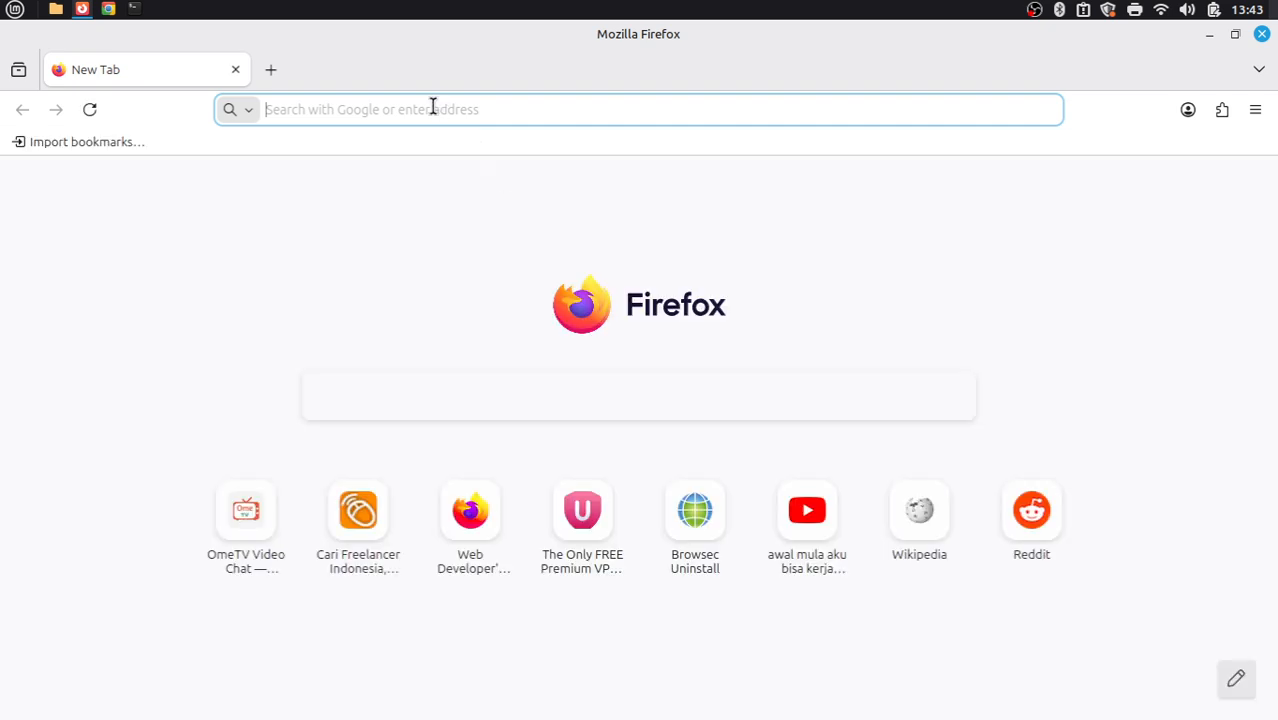
pyautogui.click(432, 106)
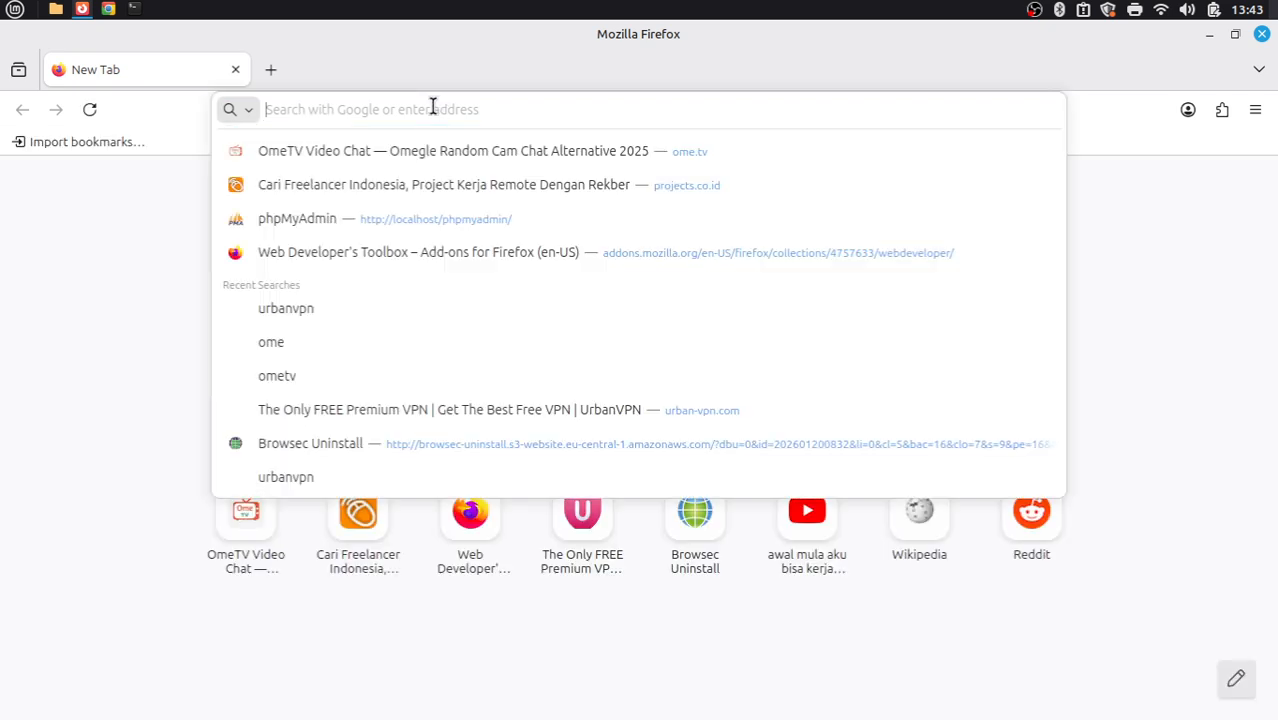
pyautogui.hotkey('ctrl', 'v')
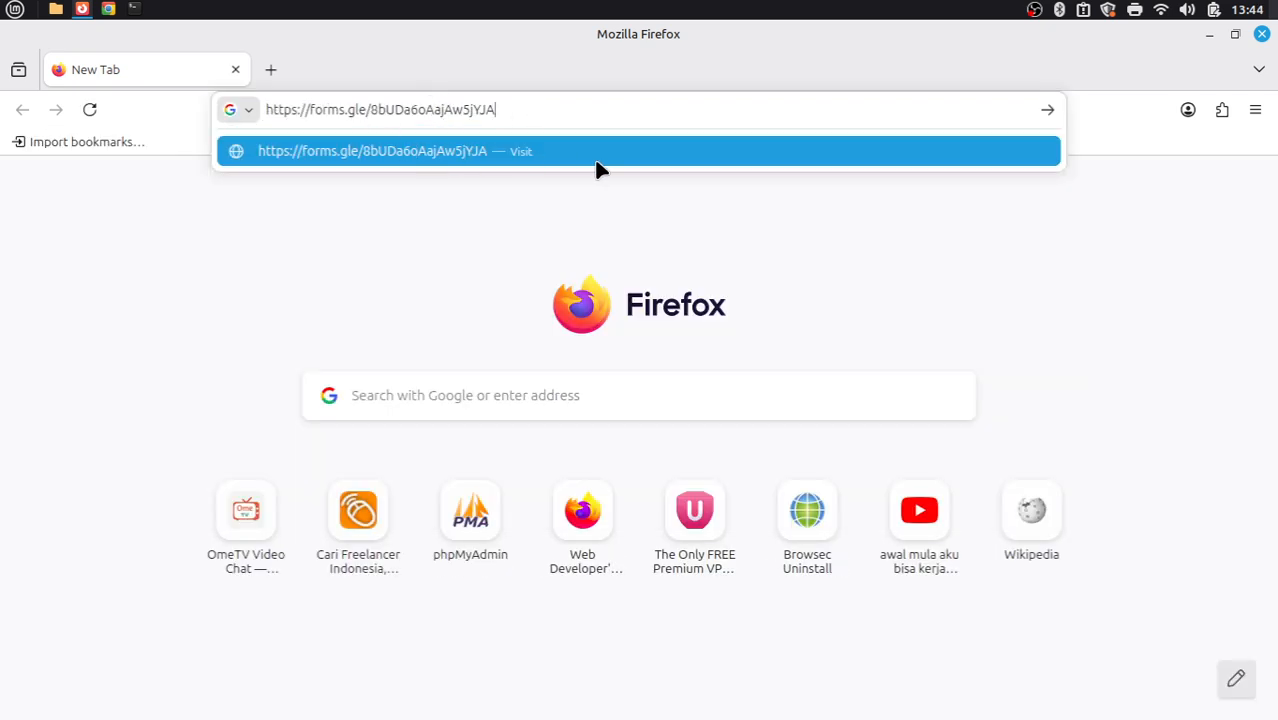
pyautogui.press('Return')
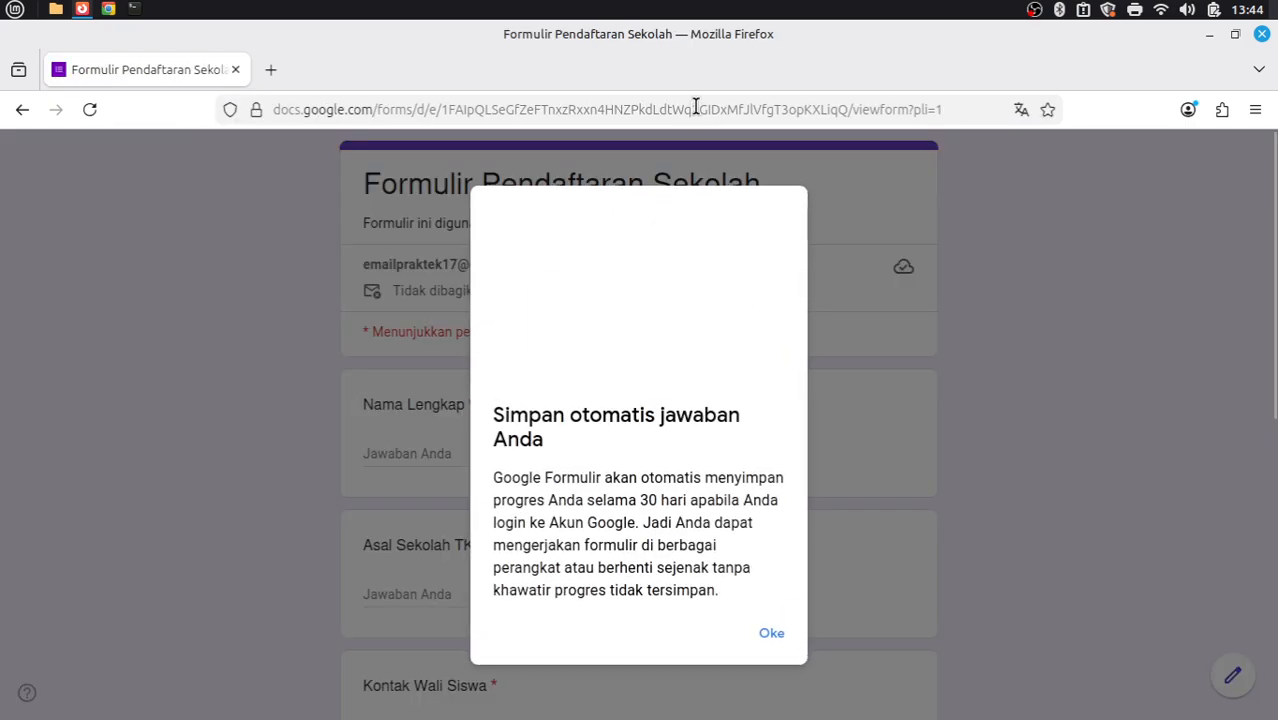
pyautogui.click(769, 634)
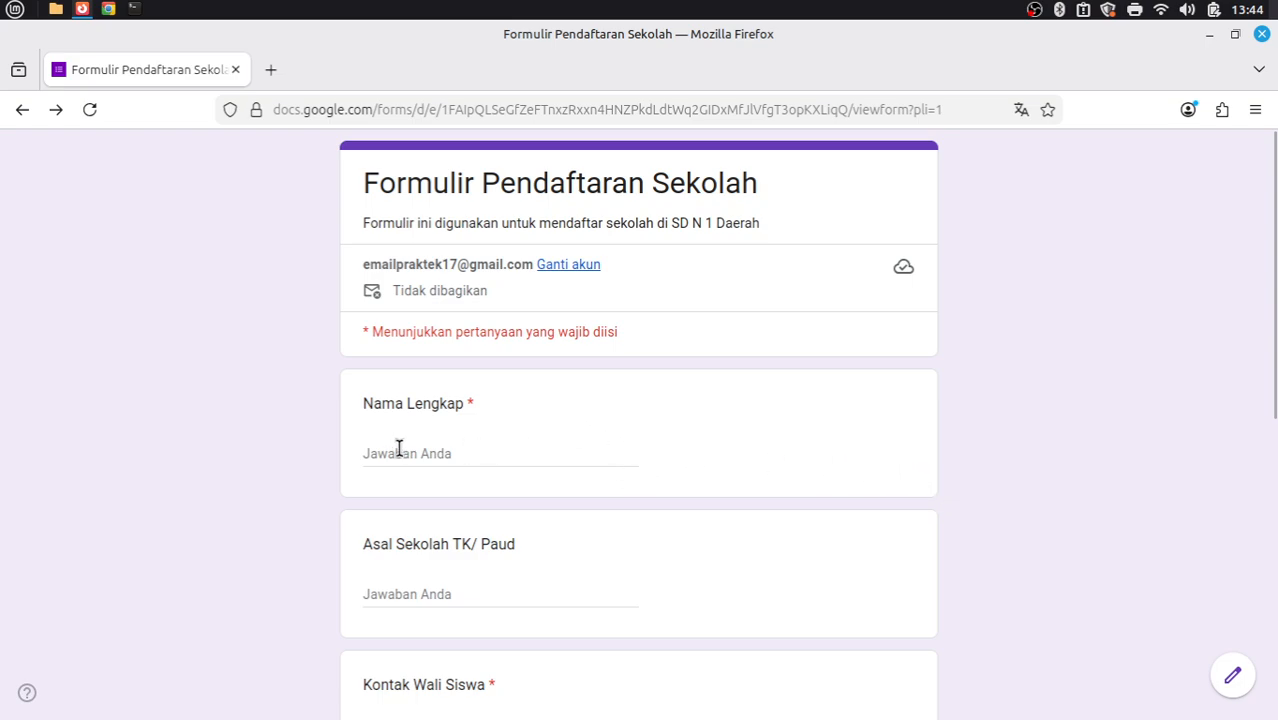
# Fill in Nama Lengkap with the student's name and Asal Sekolah TK/ Paud with "TK Bangsawan".
pyautogui.scroll(-5, 399, 445)
pyautogui.scroll(5, 397, 441)
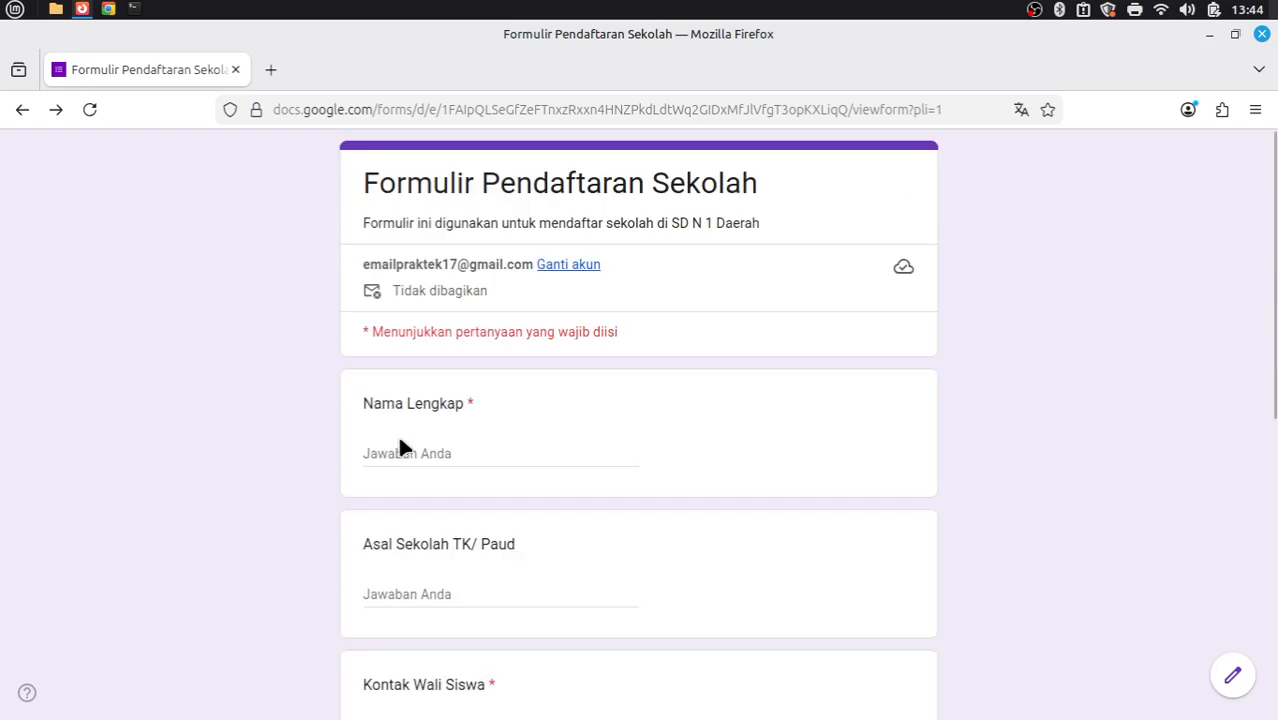
pyautogui.click(471, 450)
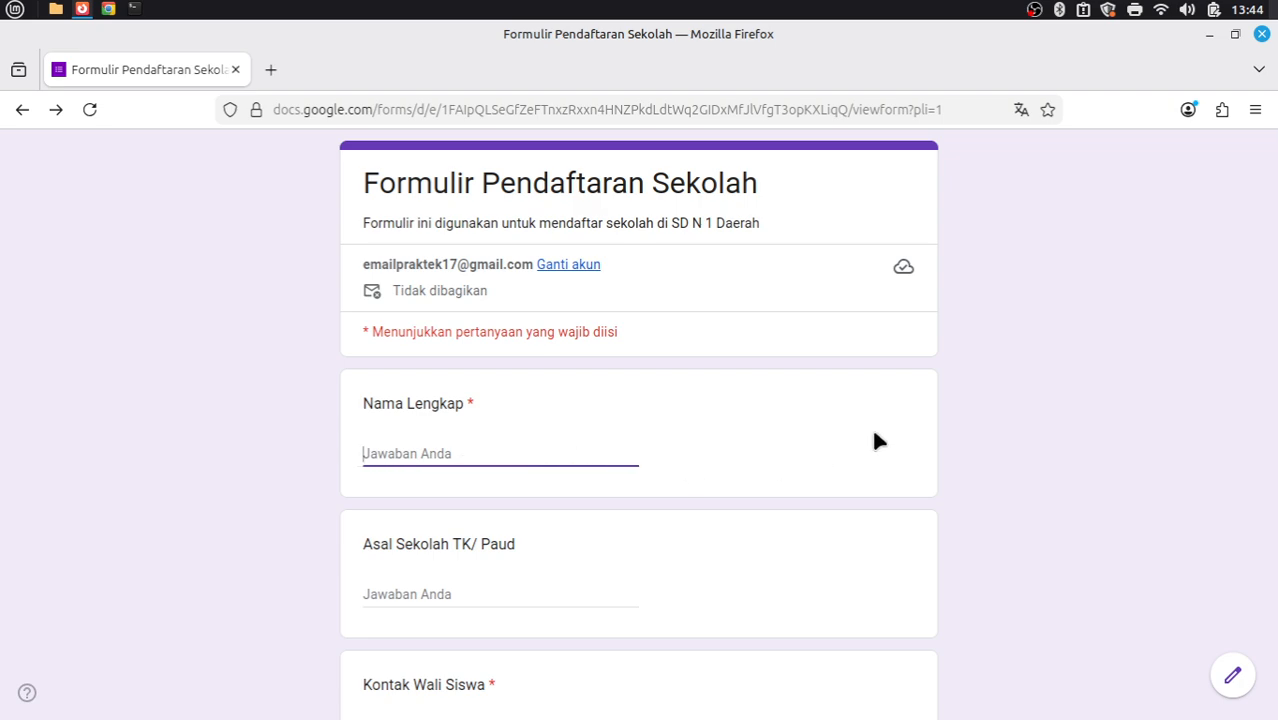
pyautogui.write('Khoirul')
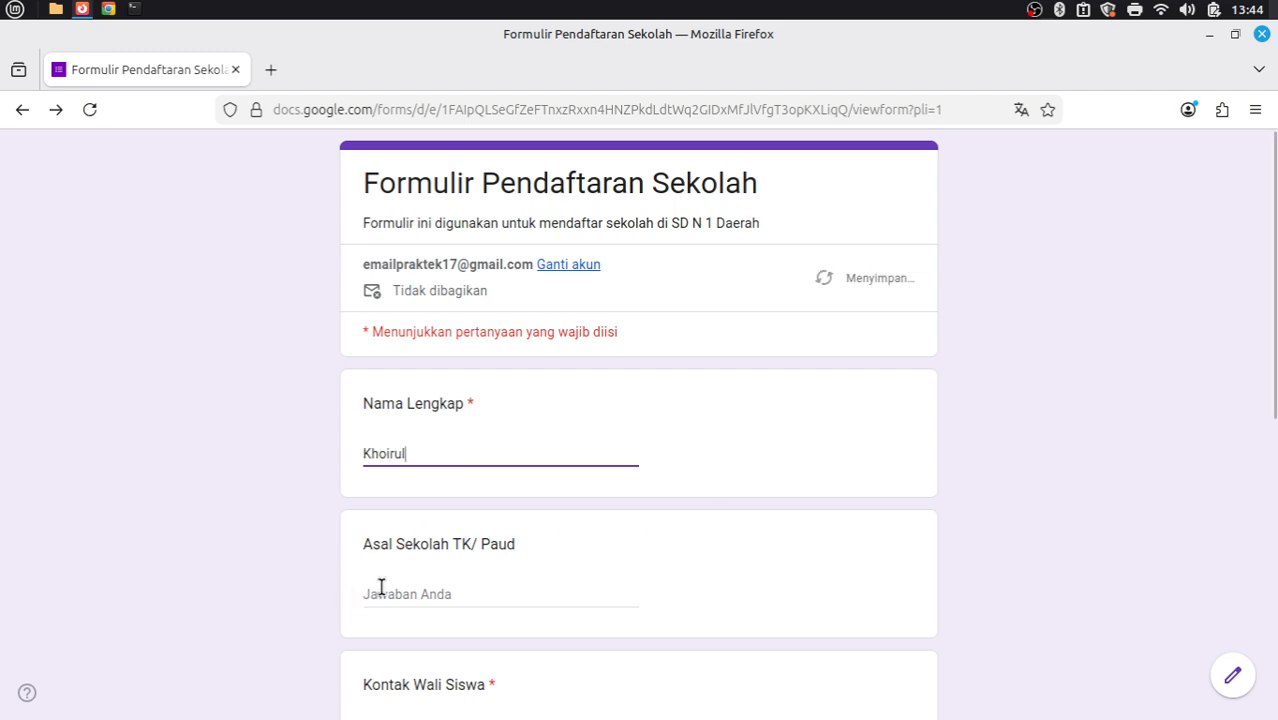
pyautogui.click(500, 594)
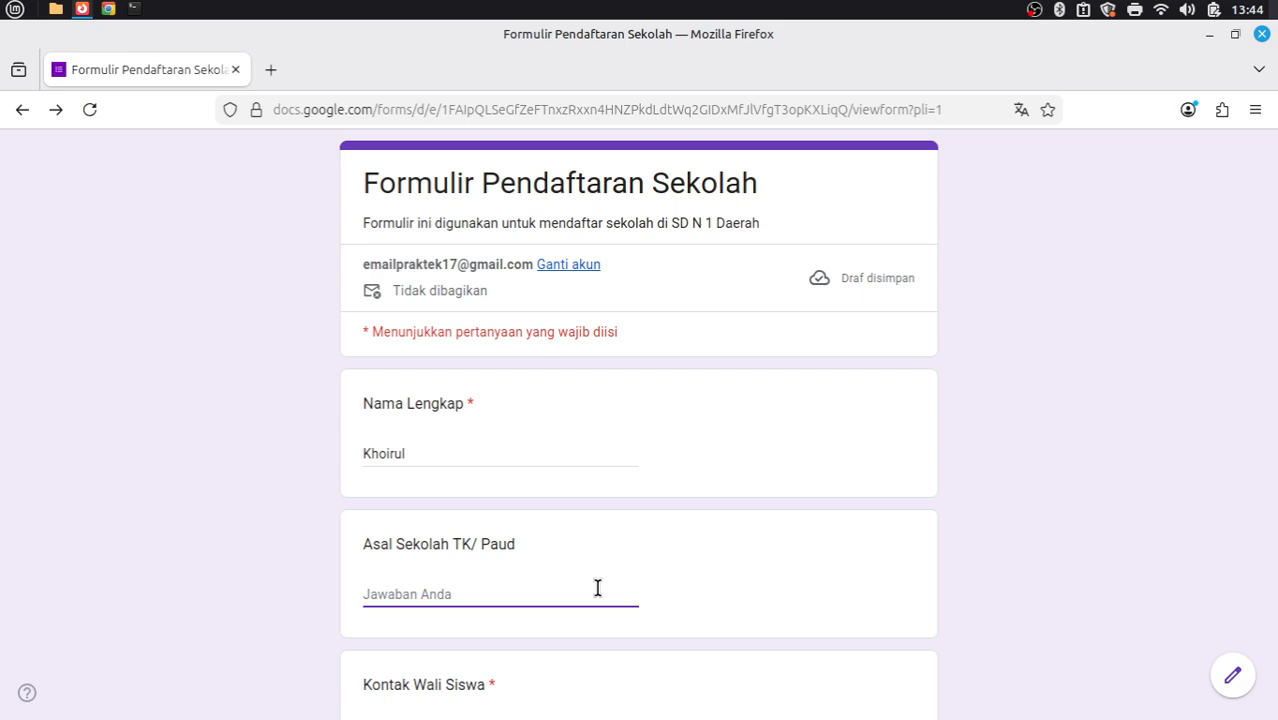
pyautogui.write('TK ')
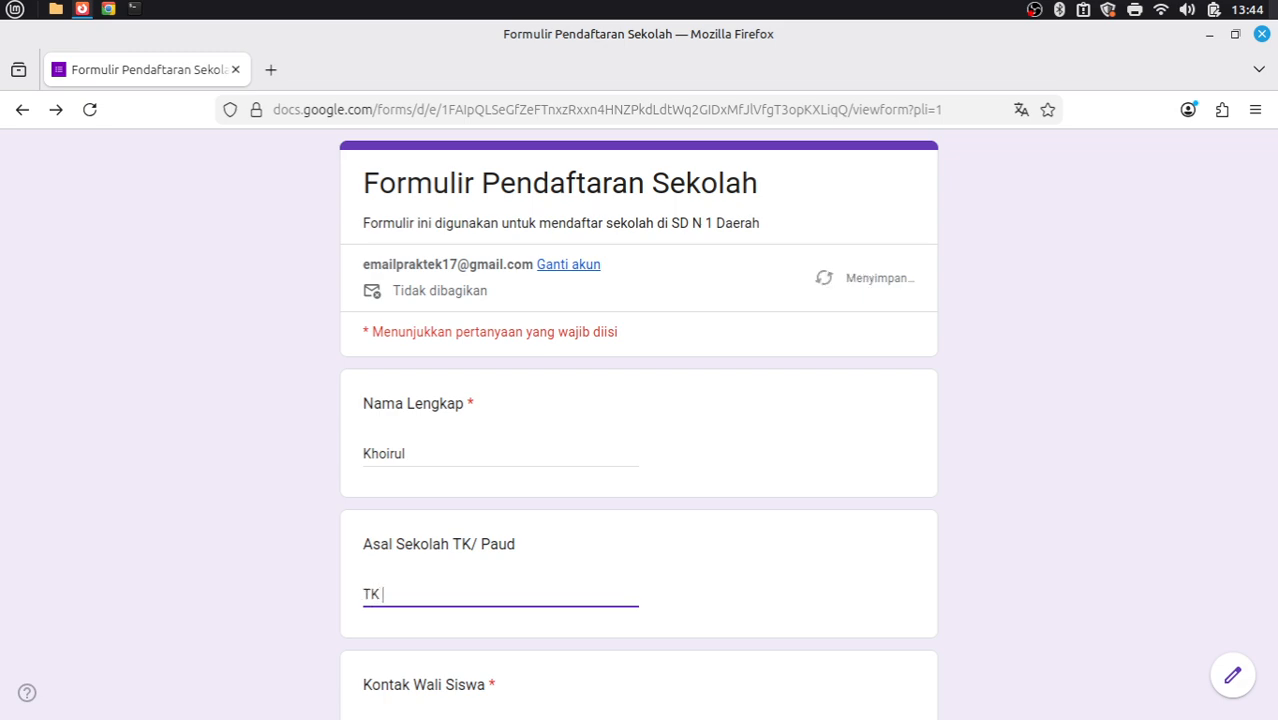
pyautogui.write('Bangsawan')
# Fill in the required Kontak Wali Siswa answer with the guardian's name.
pyautogui.scroll(-5, 518, 566)
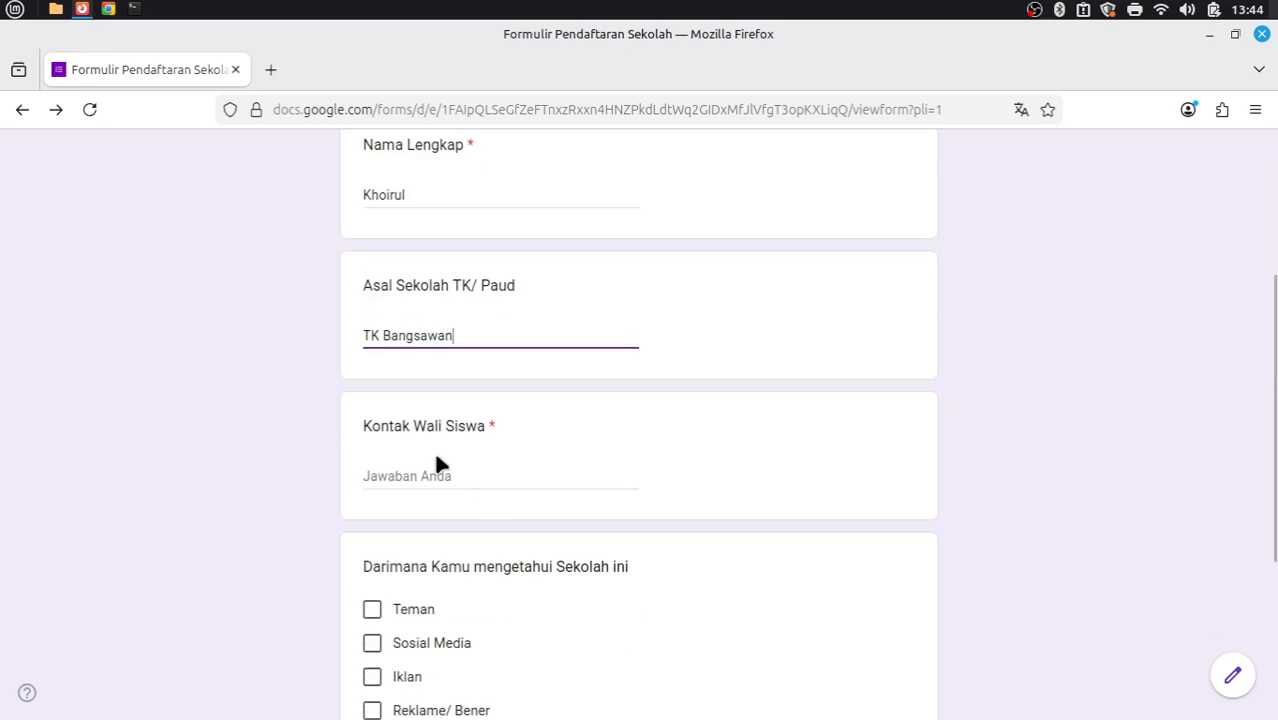
pyautogui.click(444, 474)
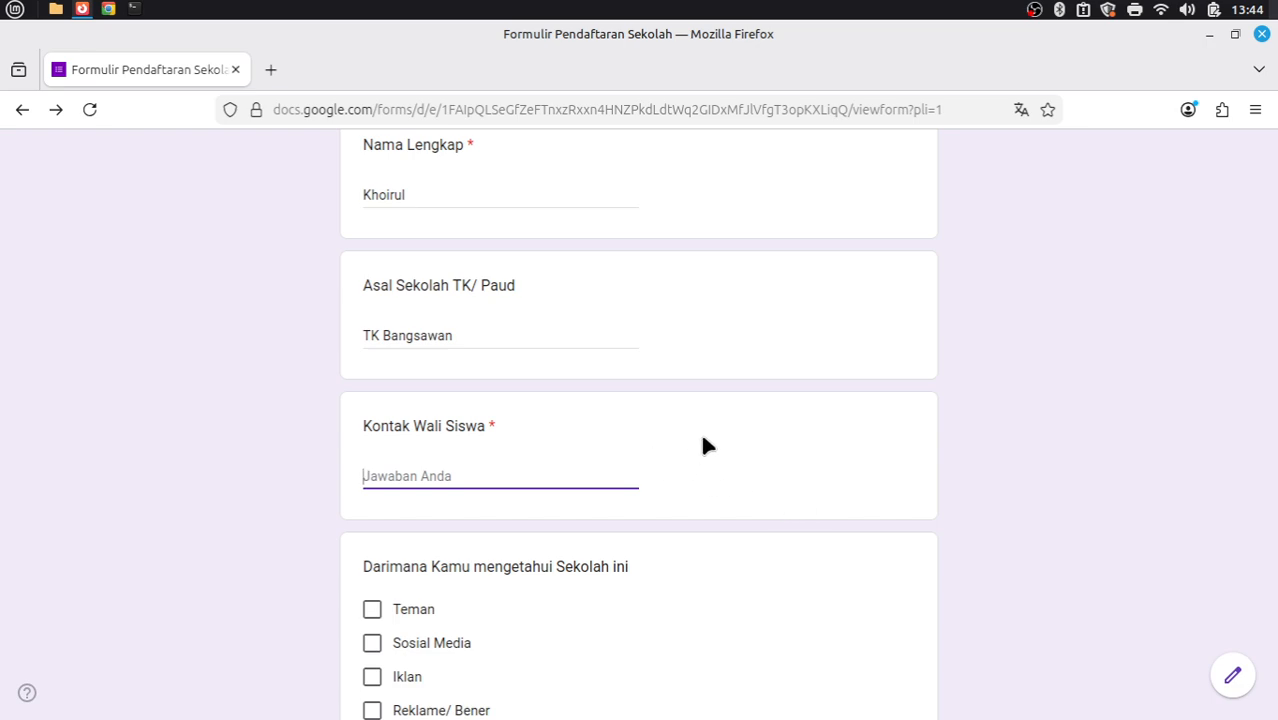
pyautogui.write('Sardi')
pyautogui.click(290, 474)
# Select Teman and Reklame/ Bener as the answers to "Darimana Kamu mengetahui Sekolah ini".
pyautogui.scroll(-4, 344, 503)
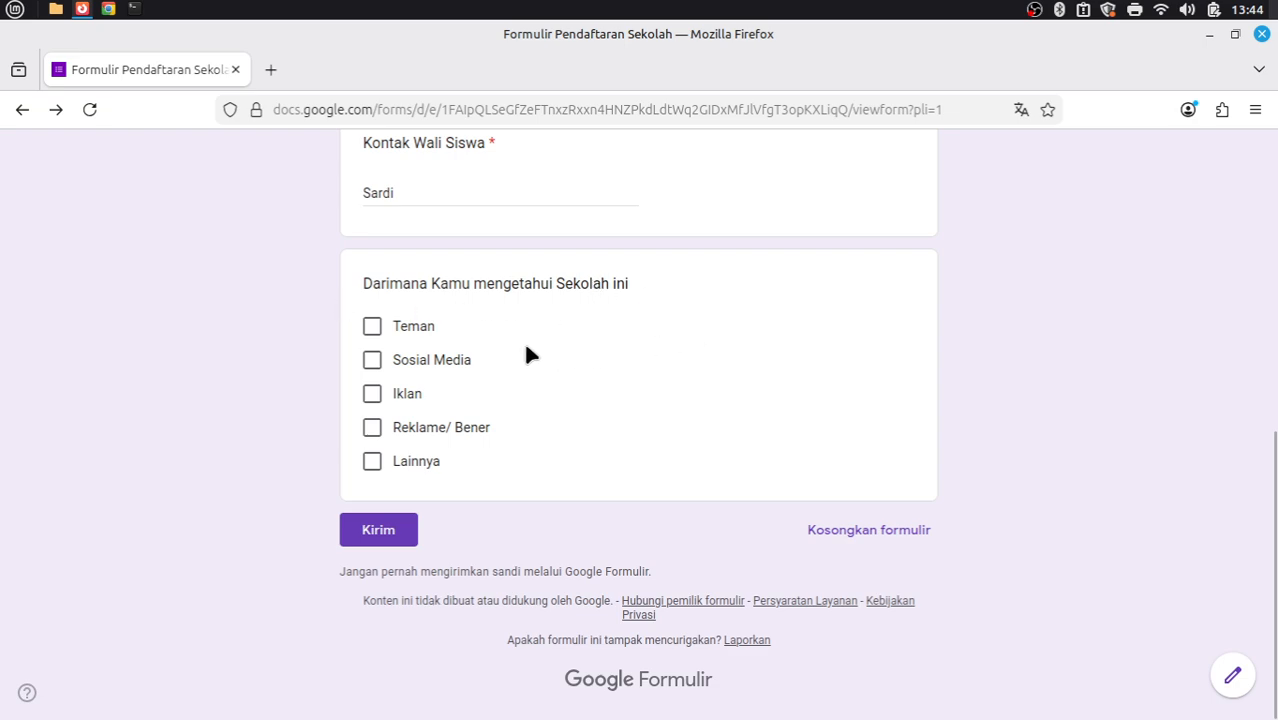
pyautogui.click(370, 328)
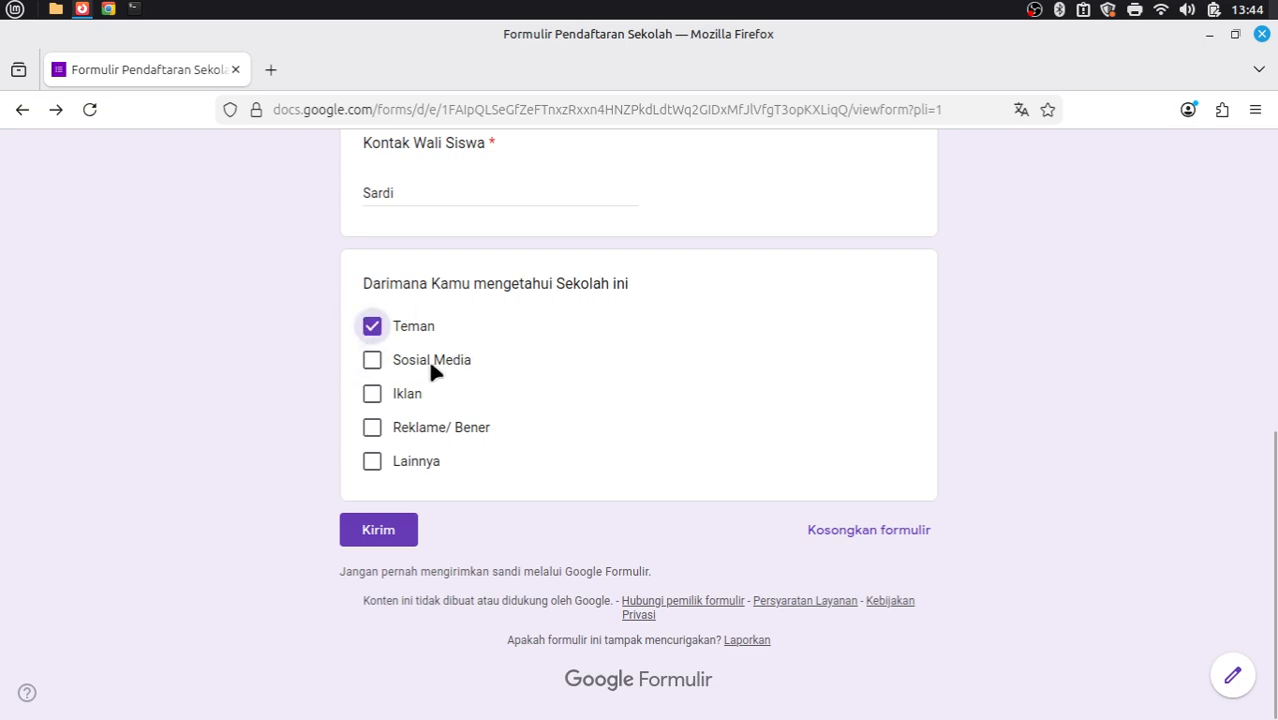
pyautogui.click(372, 430)
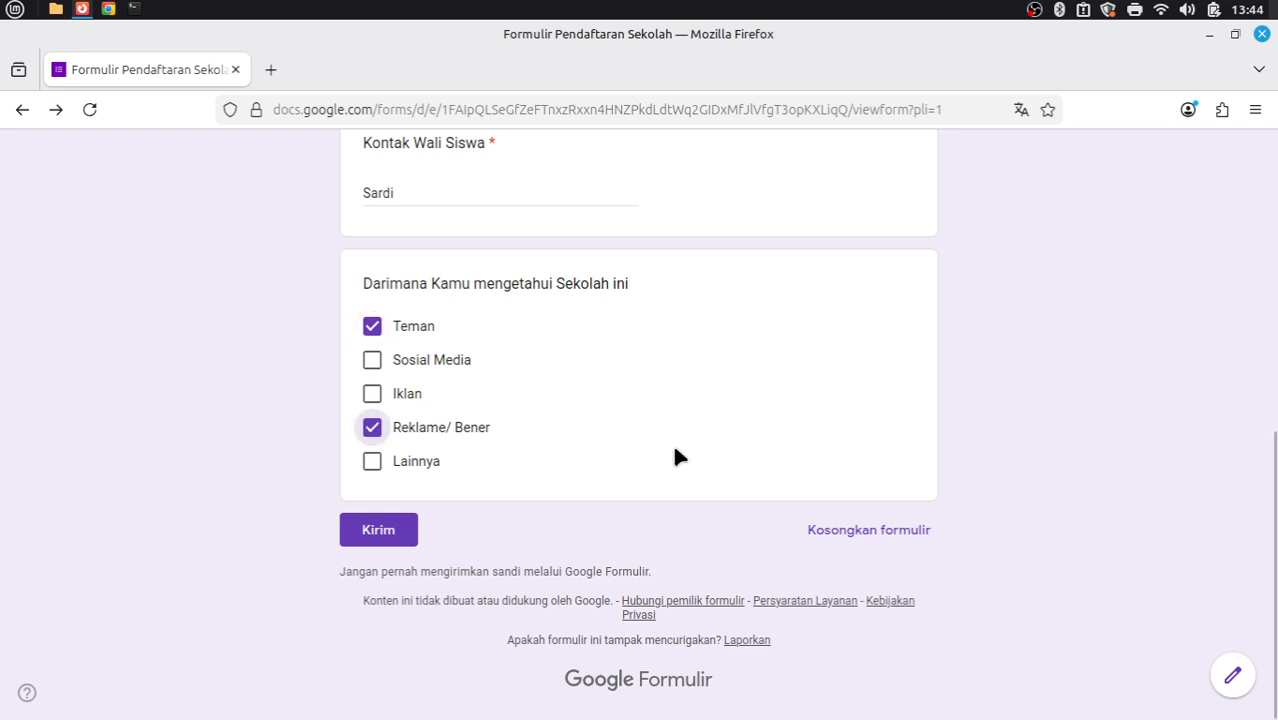
# Check the completed answers and replace the Kontak Wali Siswa answer with the guardian's phone number.
pyautogui.scroll(3, 675, 457)
pyautogui.scroll(-3, 625, 454)
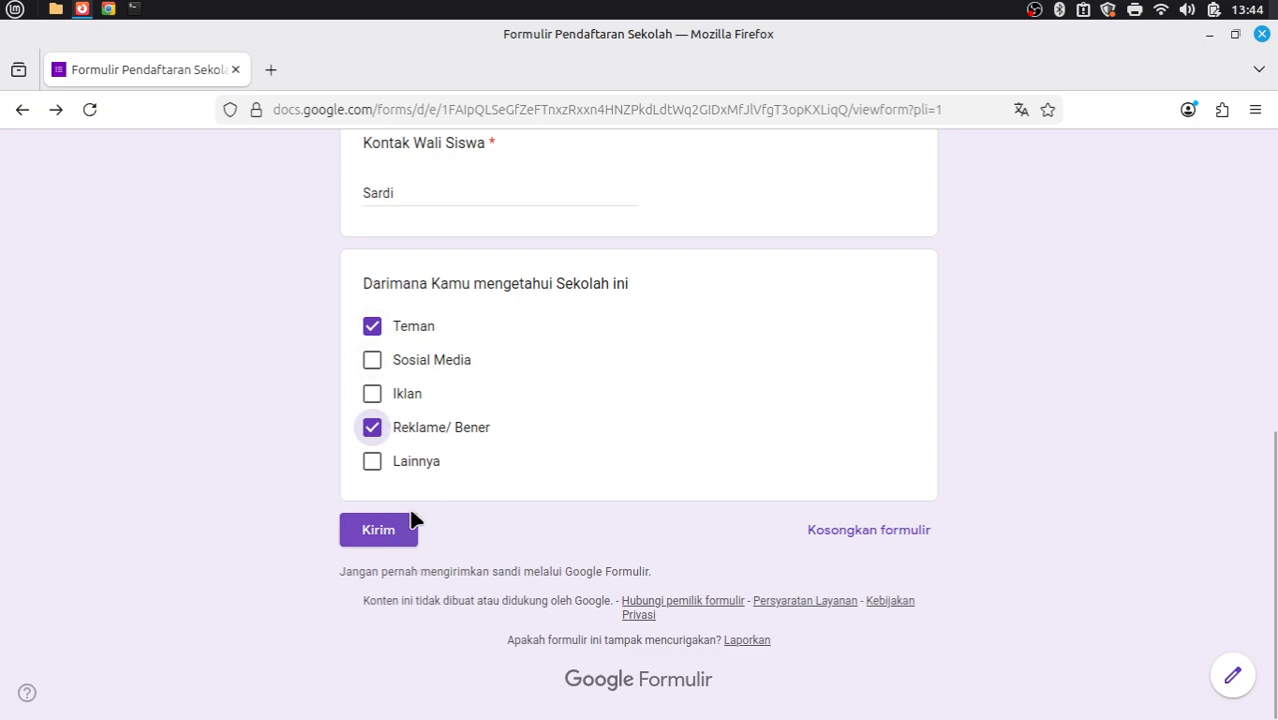
pyautogui.scroll(4, 440, 508)
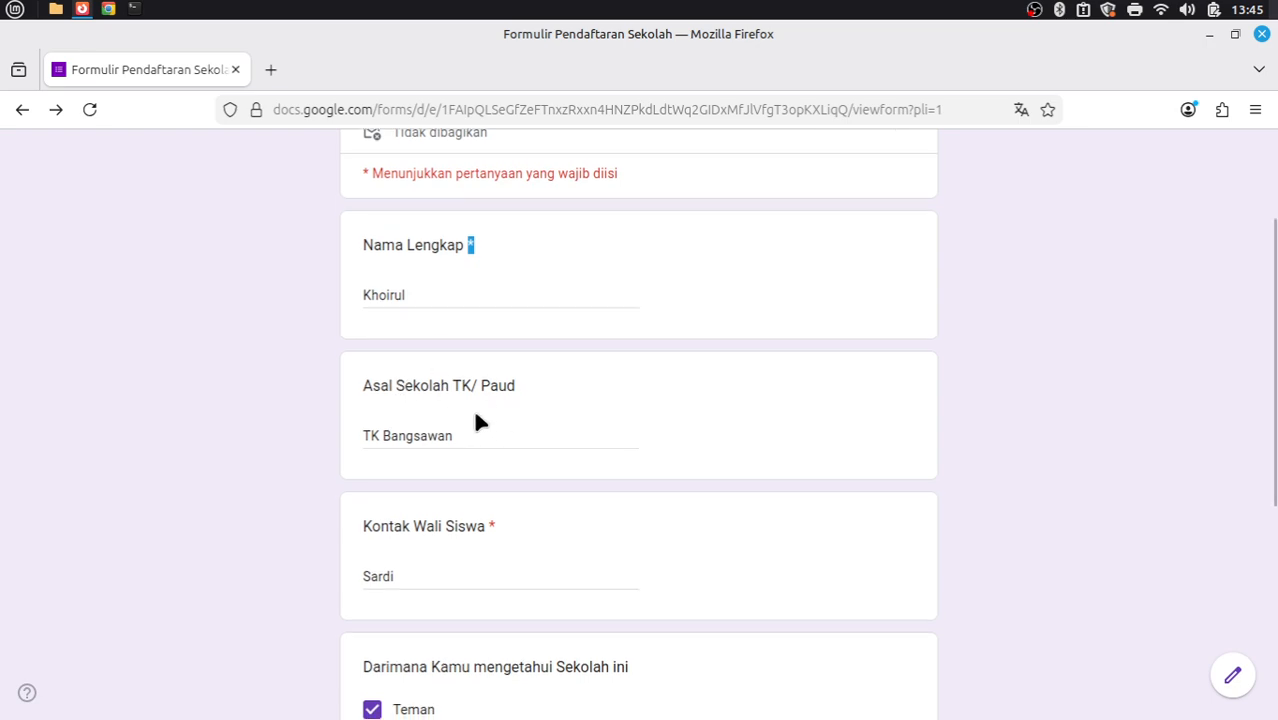
pyautogui.scroll(-4, 480, 425)
pyautogui.scroll(4, 621, 430)
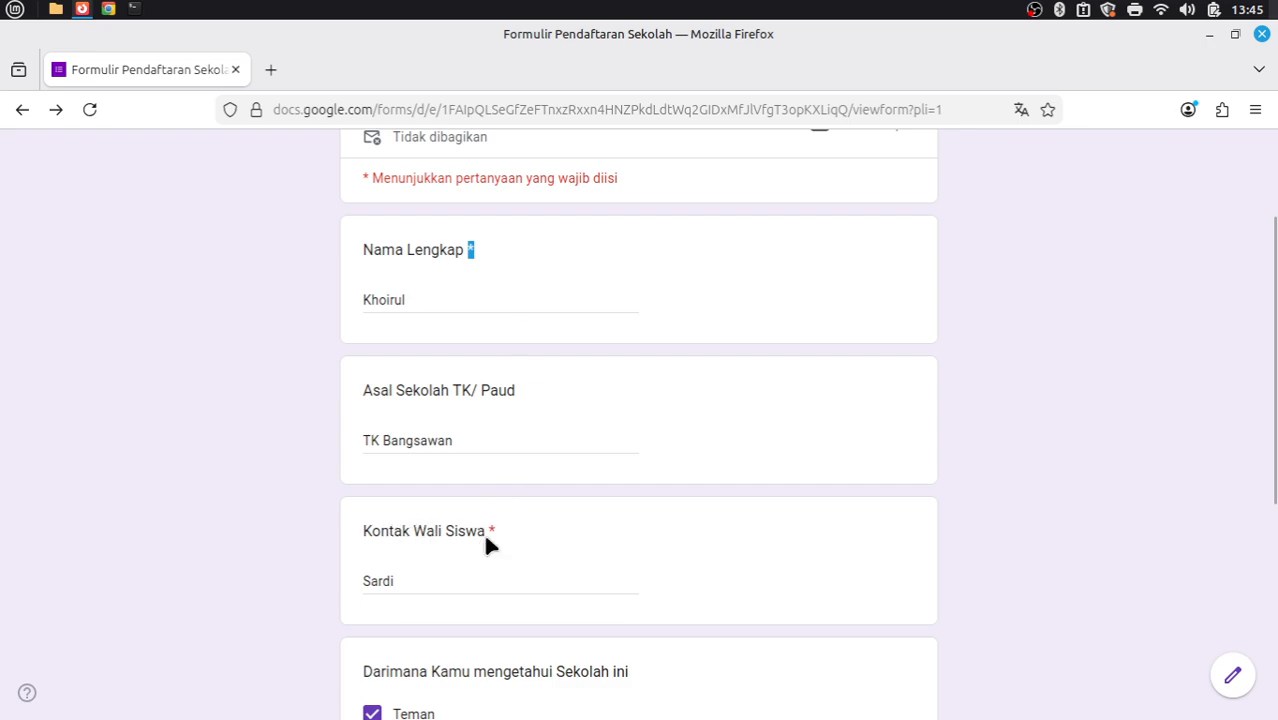
pyautogui.moveTo(426, 578); pyautogui.dragTo(341, 576)
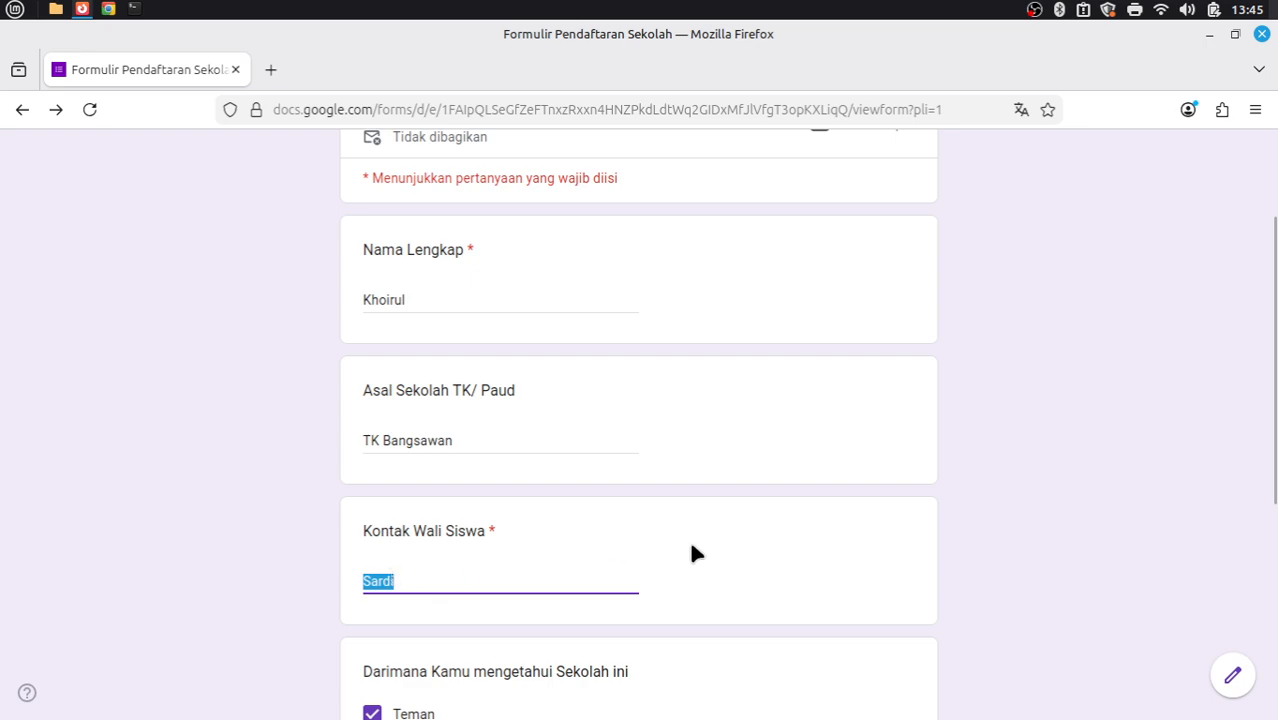
pyautogui.write('081234')
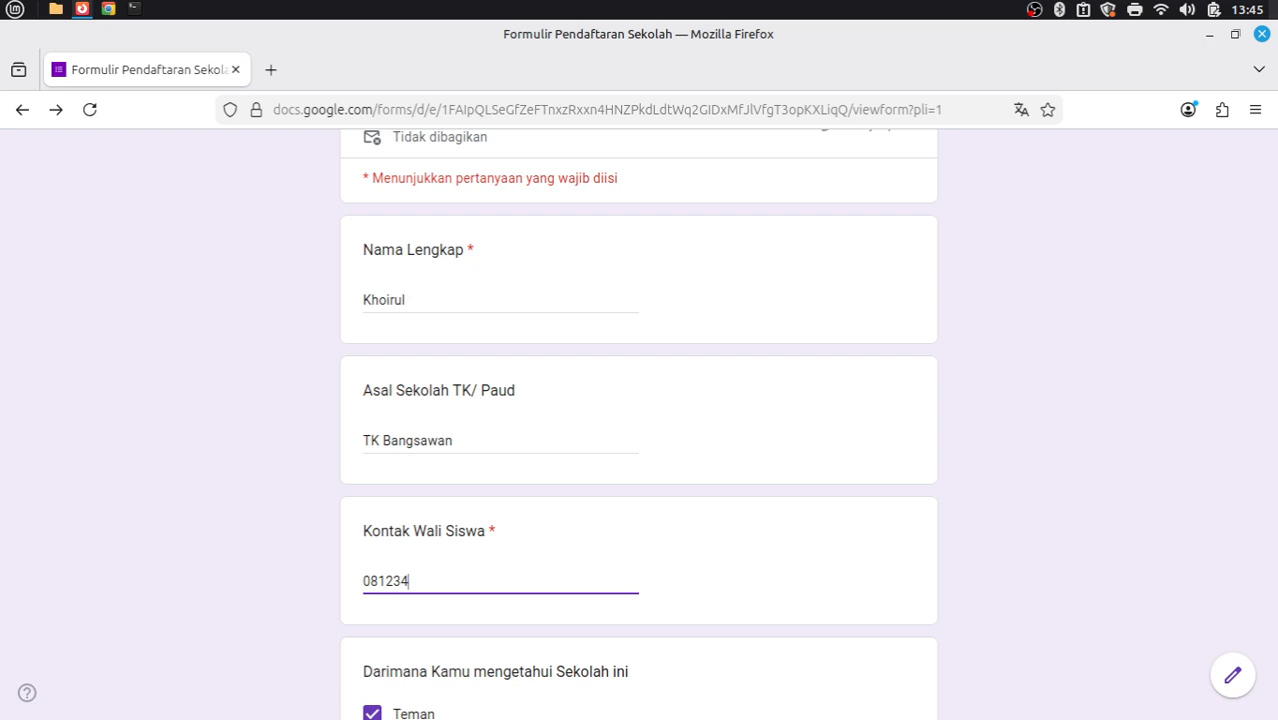
pyautogui.write('5678')
pyautogui.moveTo(471, 576); pyautogui.dragTo(322, 582)
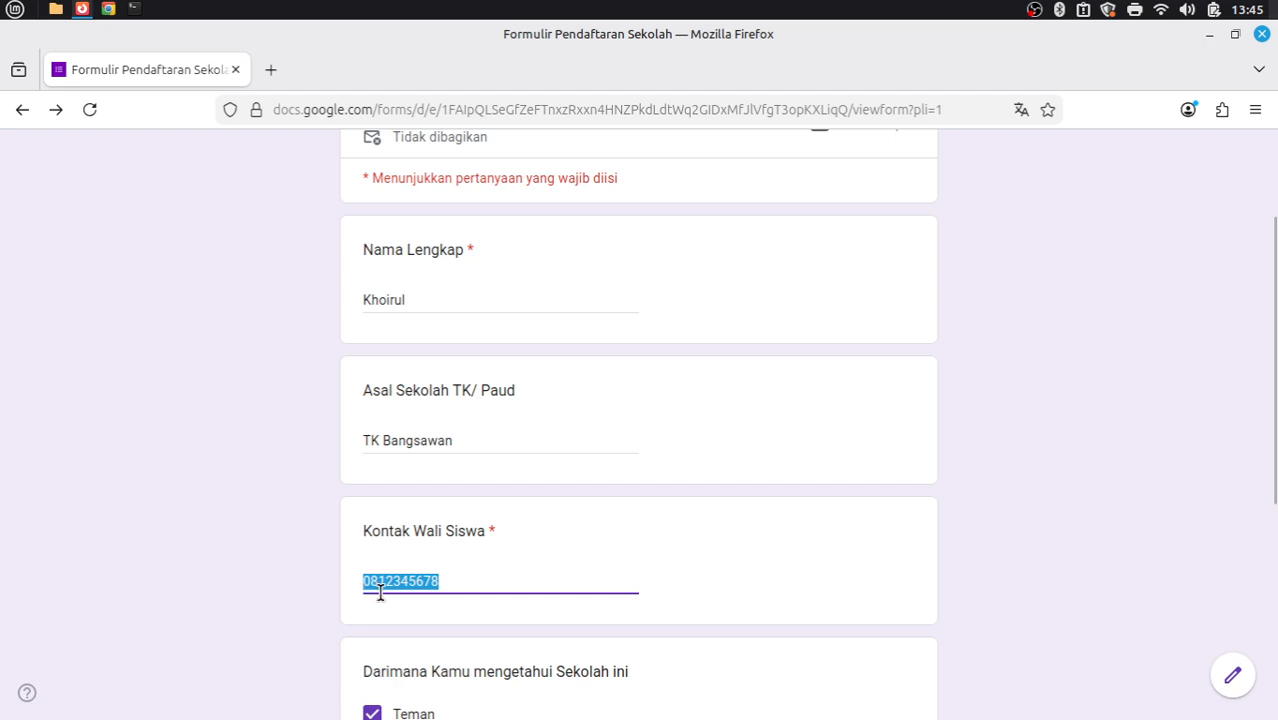
pyautogui.click(463, 576)
# Submit the completed school registration response.
pyautogui.scroll(-5, 692, 470)
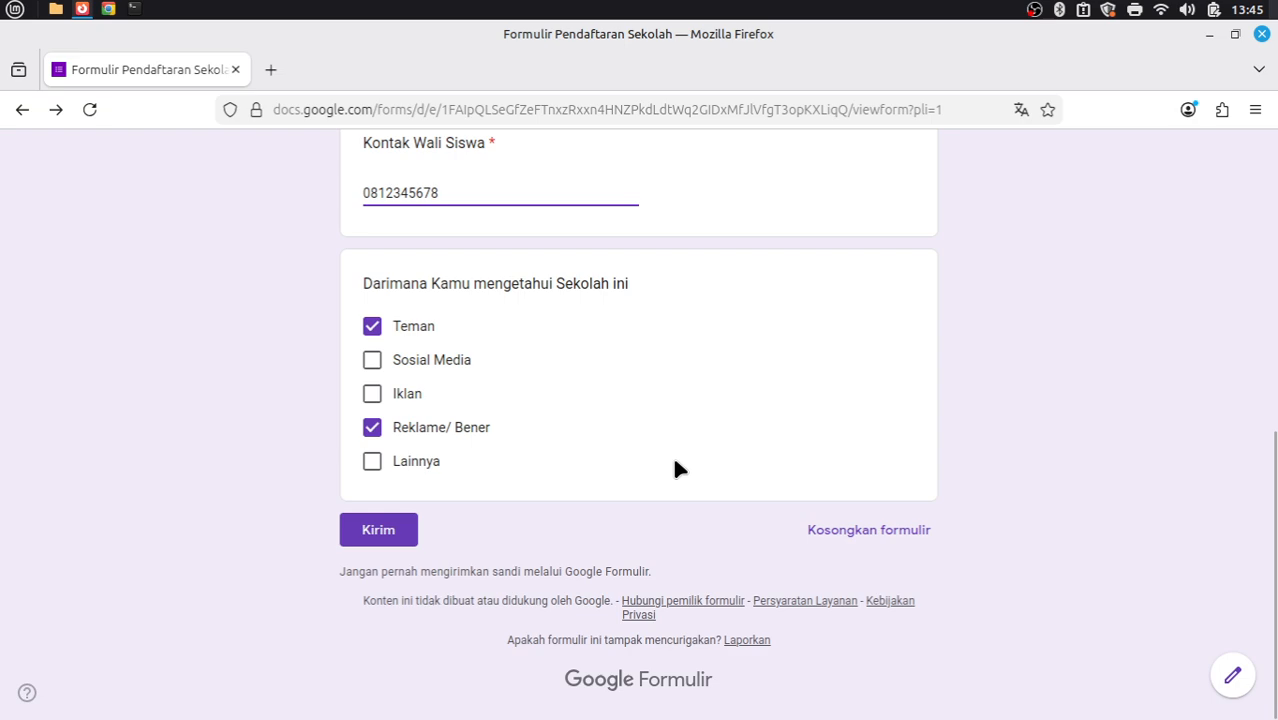
pyautogui.click(372, 538)
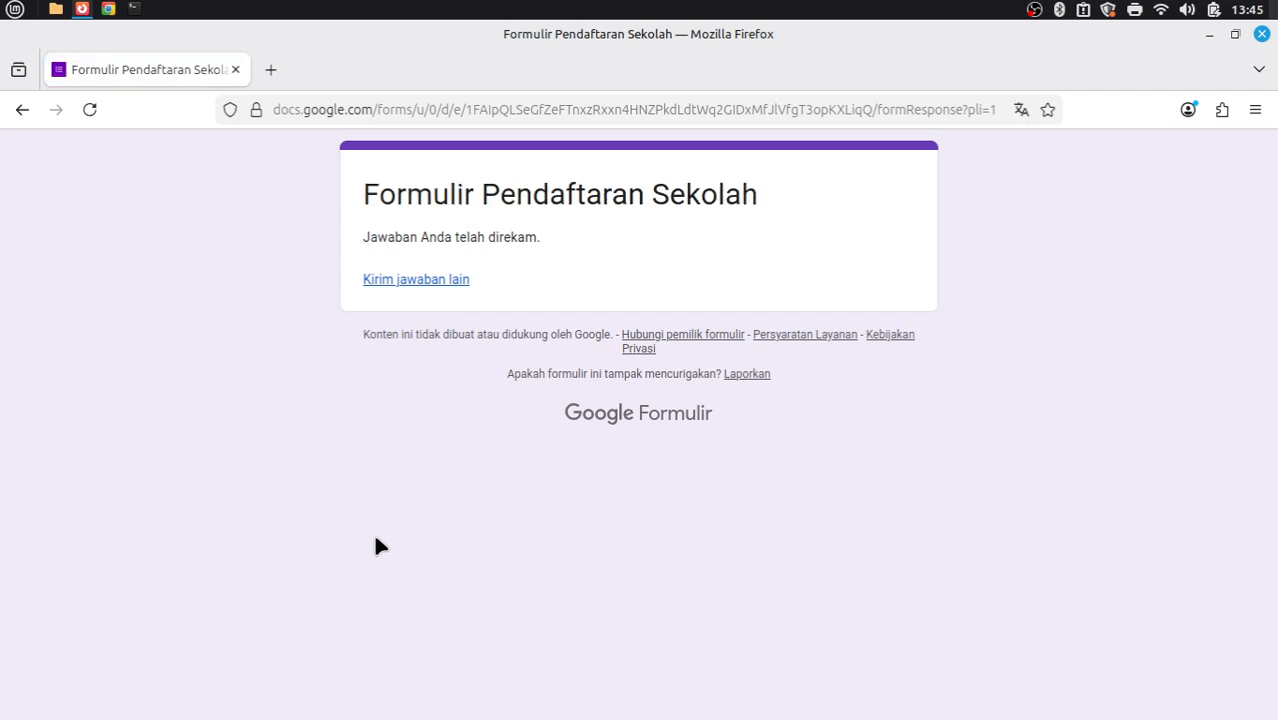
pyautogui.moveTo(355, 194); pyautogui.dragTo(763, 207)
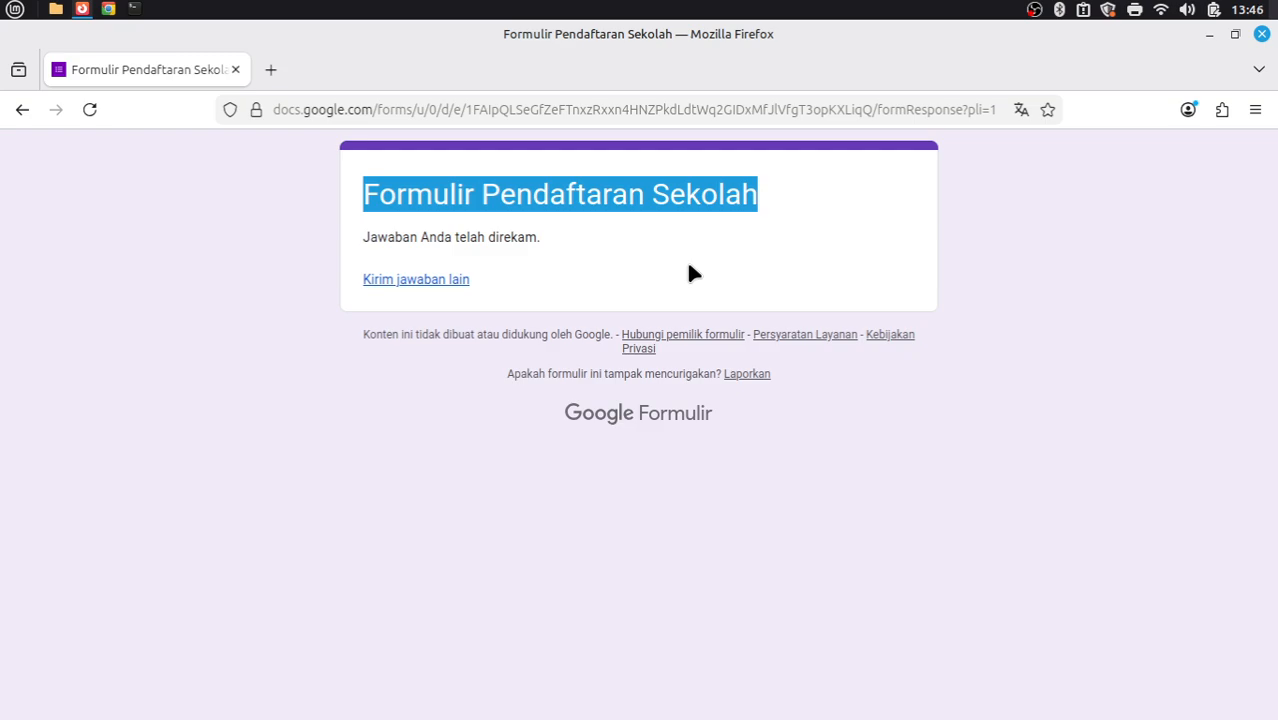
# Return to the form editor in Chrome and examine the response summary, from Nama Lengkap to the chart for "Darimana Kamu mengetahui Sekolah ini".
pyautogui.hotkey('ctrl', 'alt', 'Left')
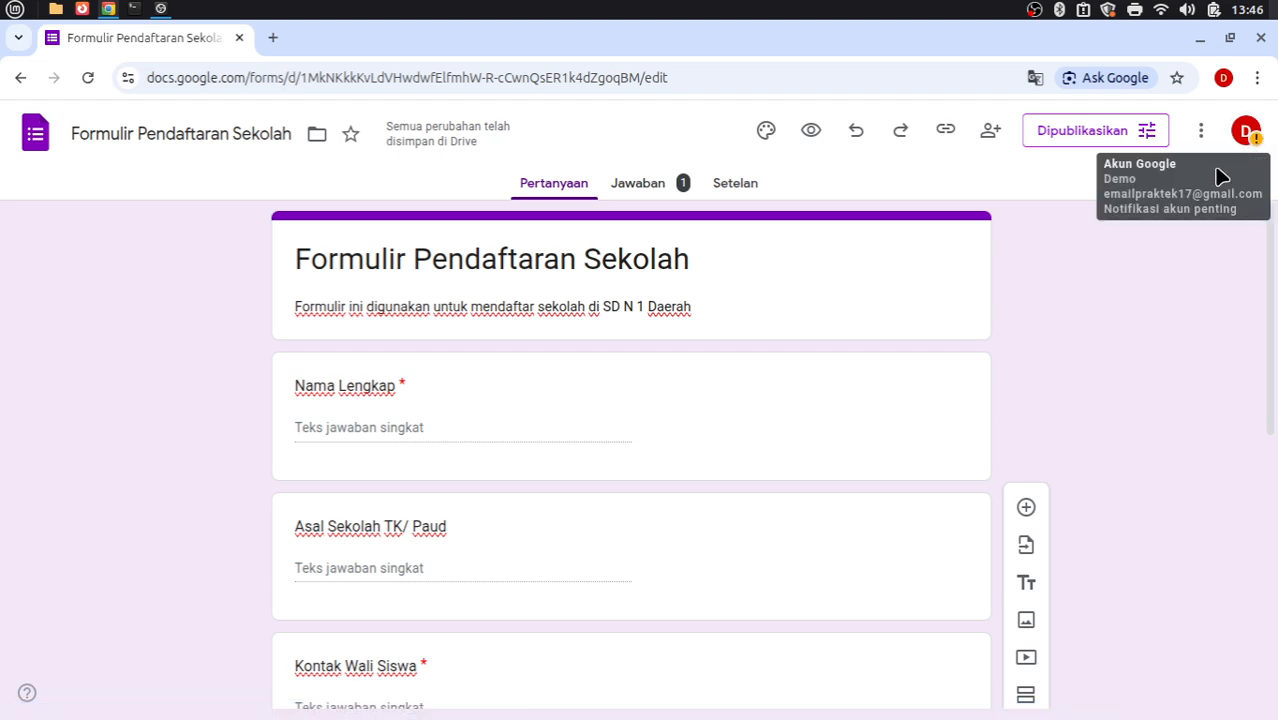
pyautogui.click(648, 195)
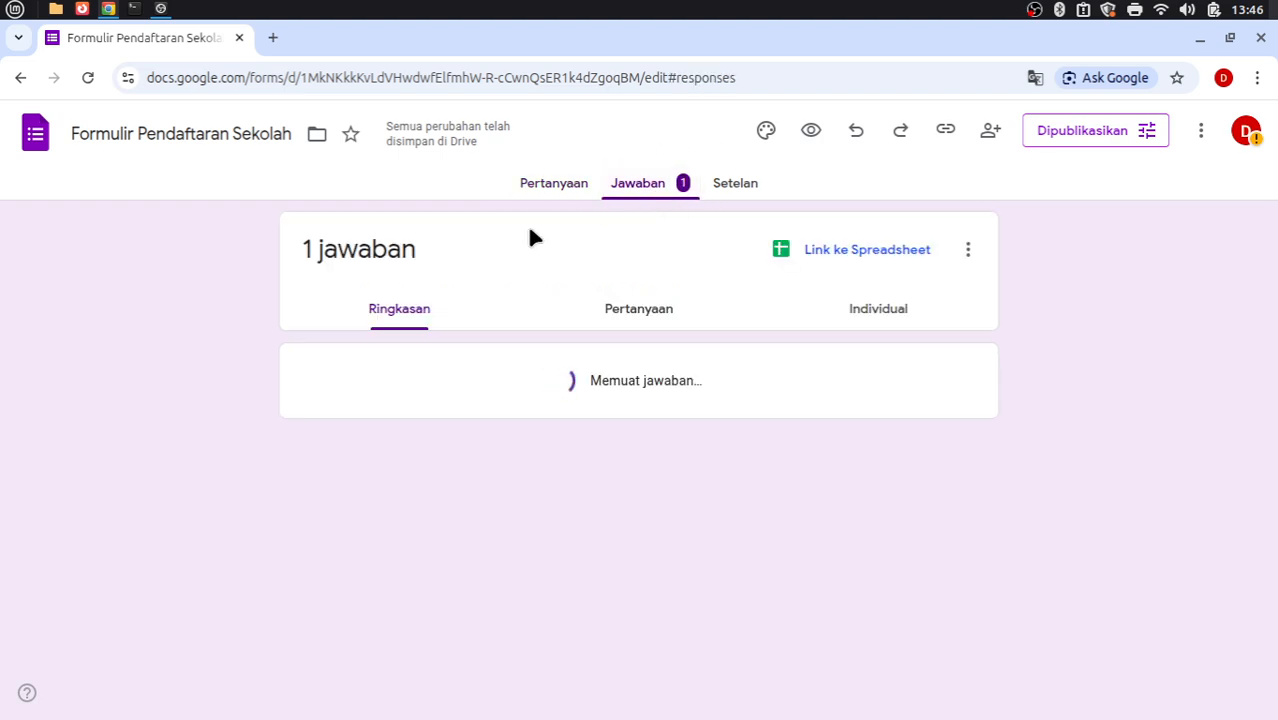
pyautogui.scroll(-5, 460, 405)
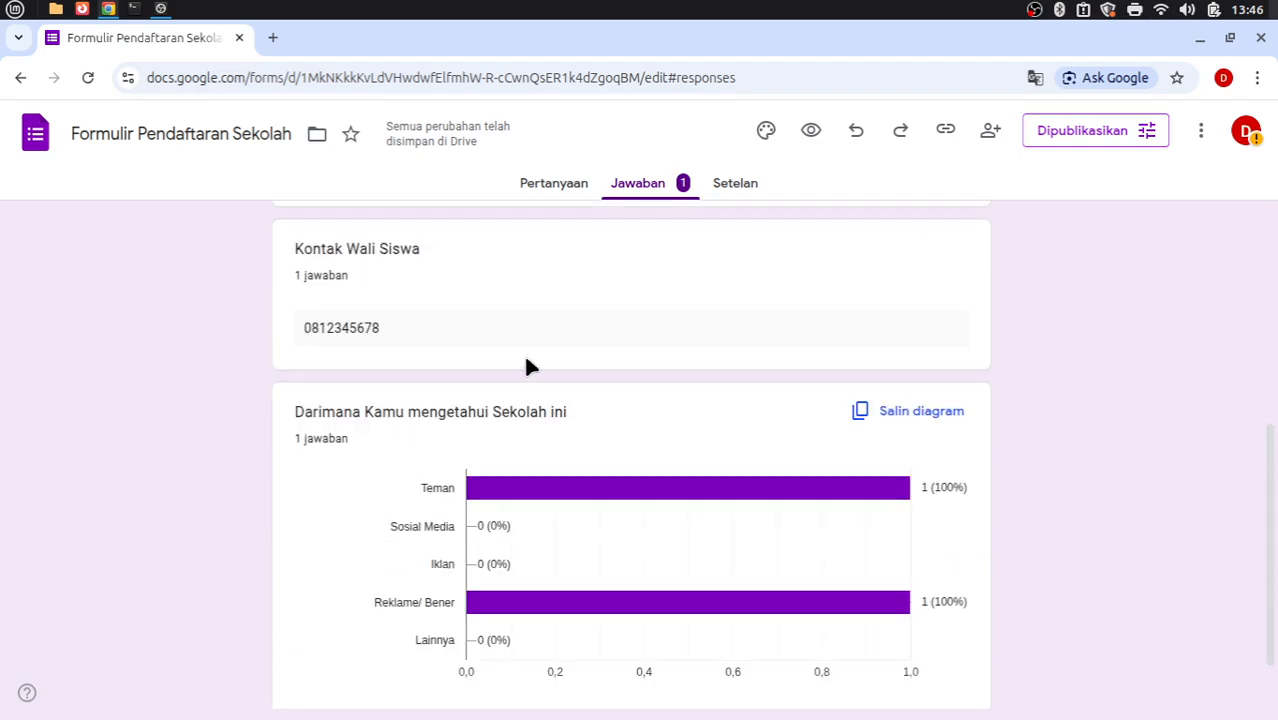
pyautogui.scroll(-2, 545, 368)
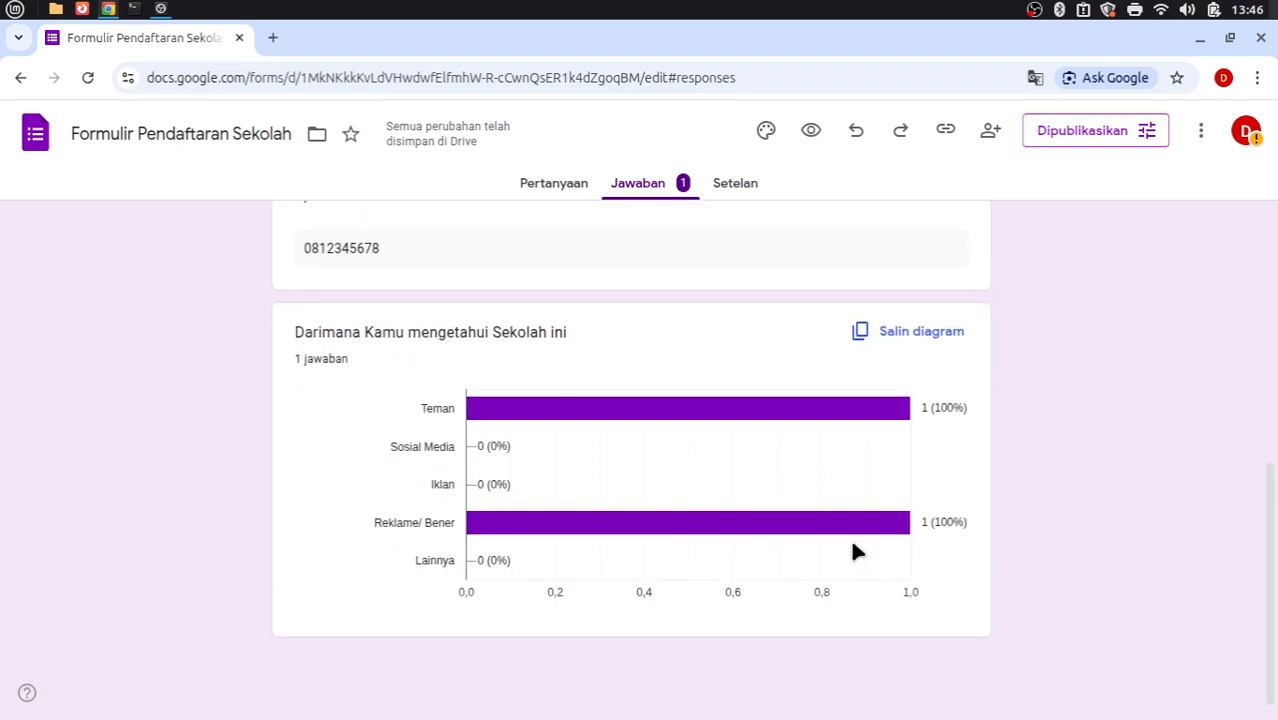
pyautogui.scroll(7, 471, 480)
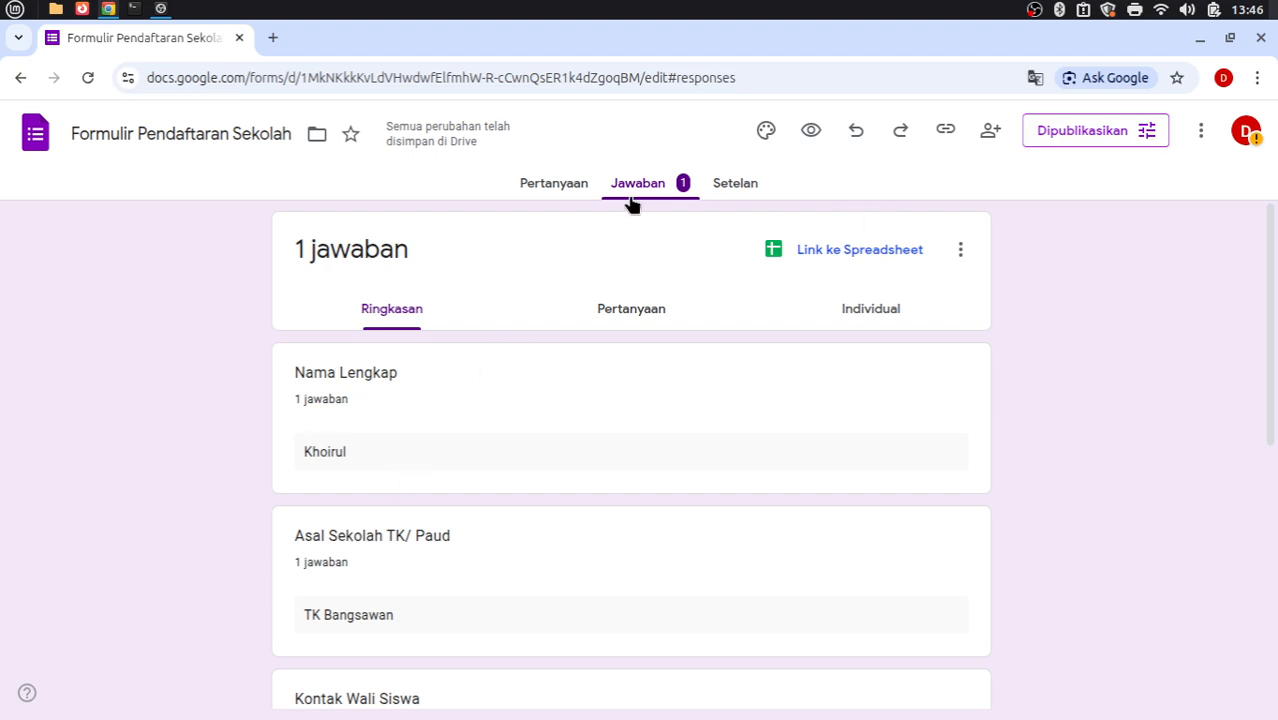
# Link the form responses to a new spreadsheet with the suggested name and dismiss its table formatting tip.
pyautogui.click(845, 250)
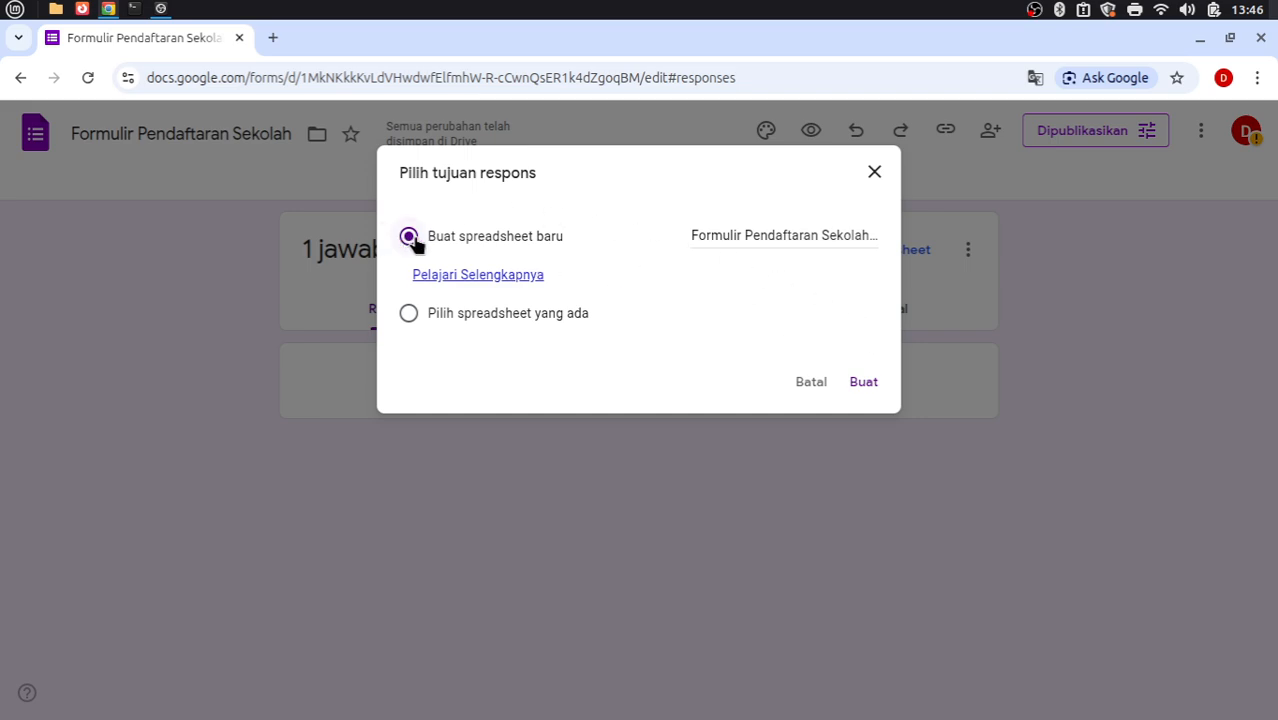
pyautogui.click(862, 381)
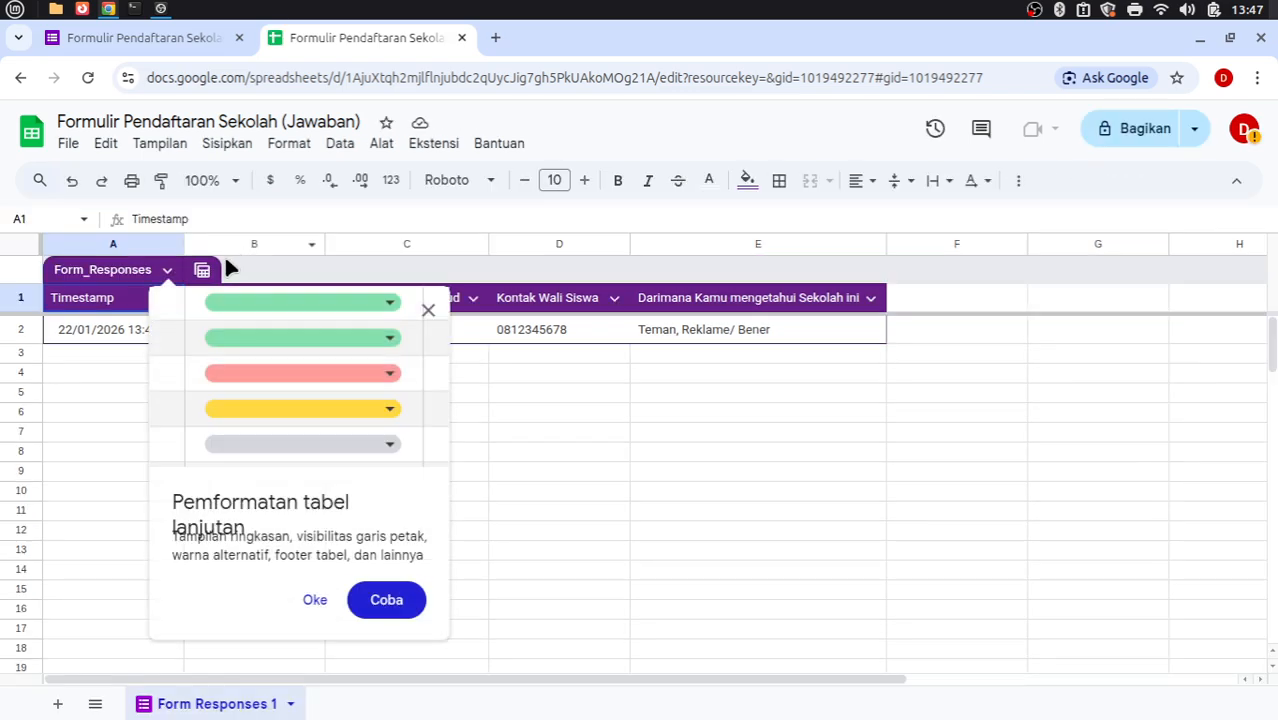
pyautogui.click(428, 309)
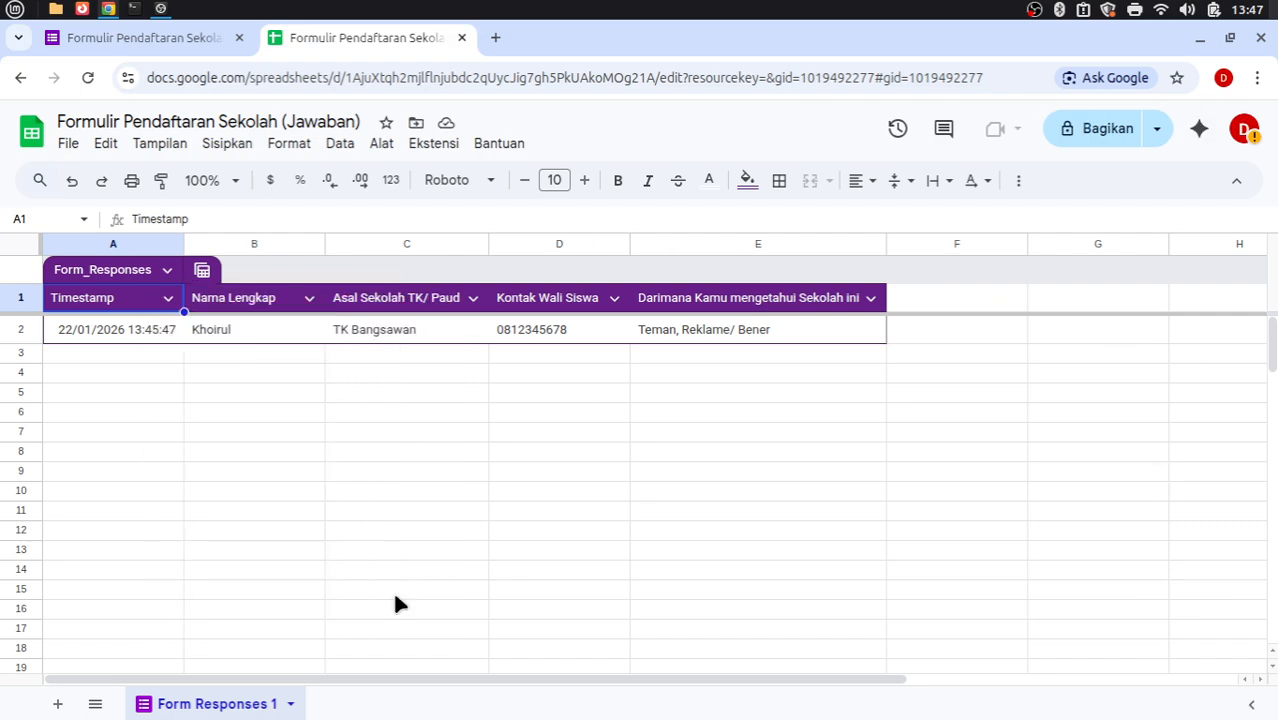
# Inspect the submitted response's cells in row 2 of the spreadsheet, including E2, and return to the form's responses.
pyautogui.click(203, 370)
pyautogui.click(145, 336)
pyautogui.click(770, 340)
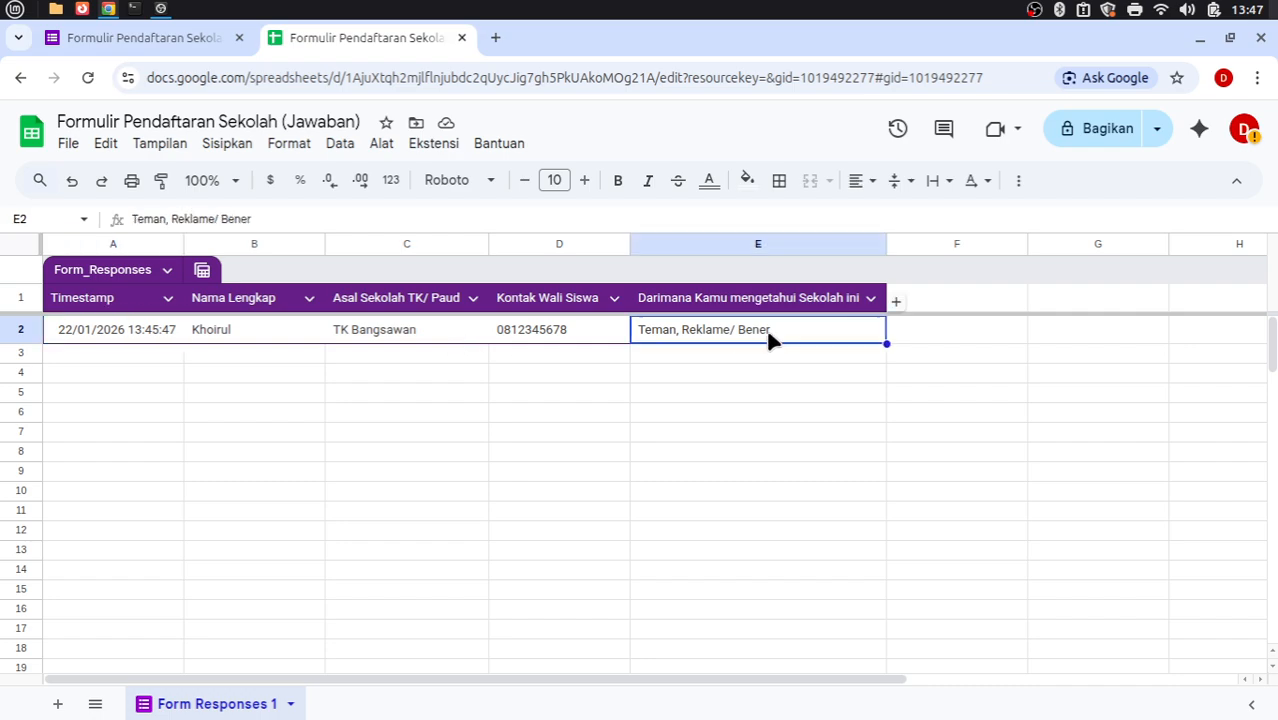
pyautogui.click(108, 35)
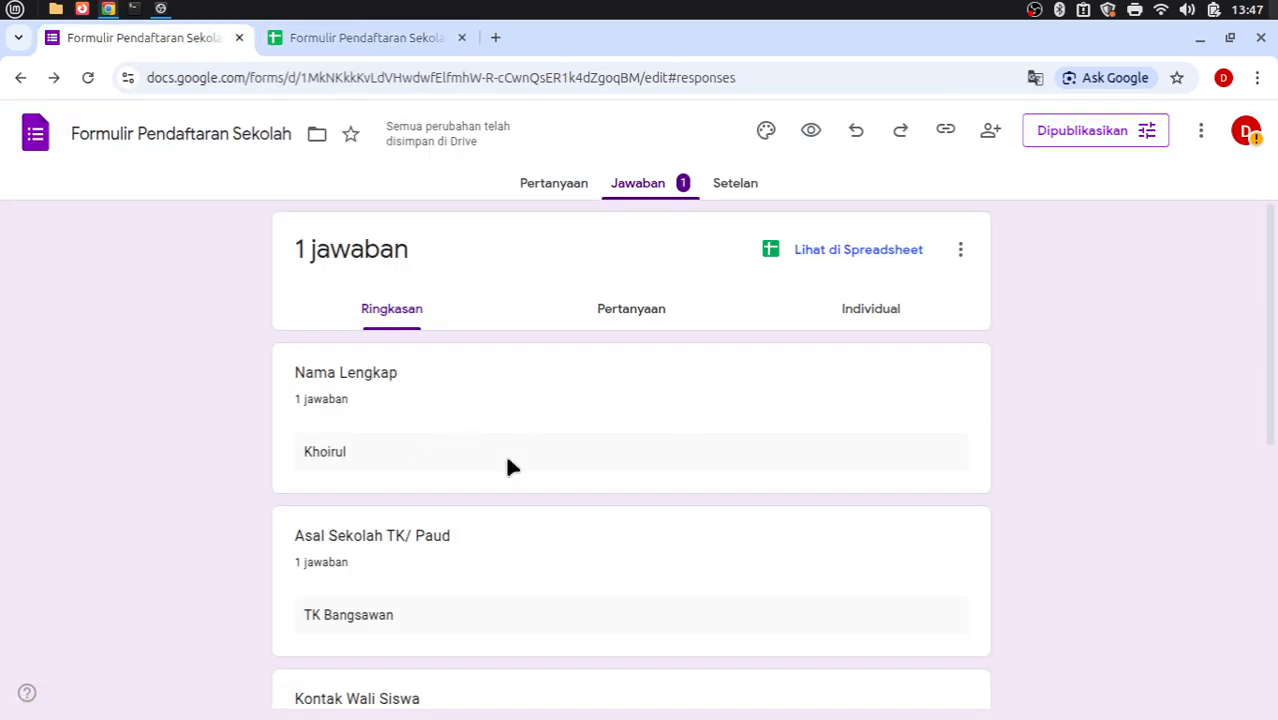
# Return to the linked response spreadsheet, download it in Microsoft Excel (.xlsx) format, and show the downloaded file in its folder.
pyautogui.click(350, 45)
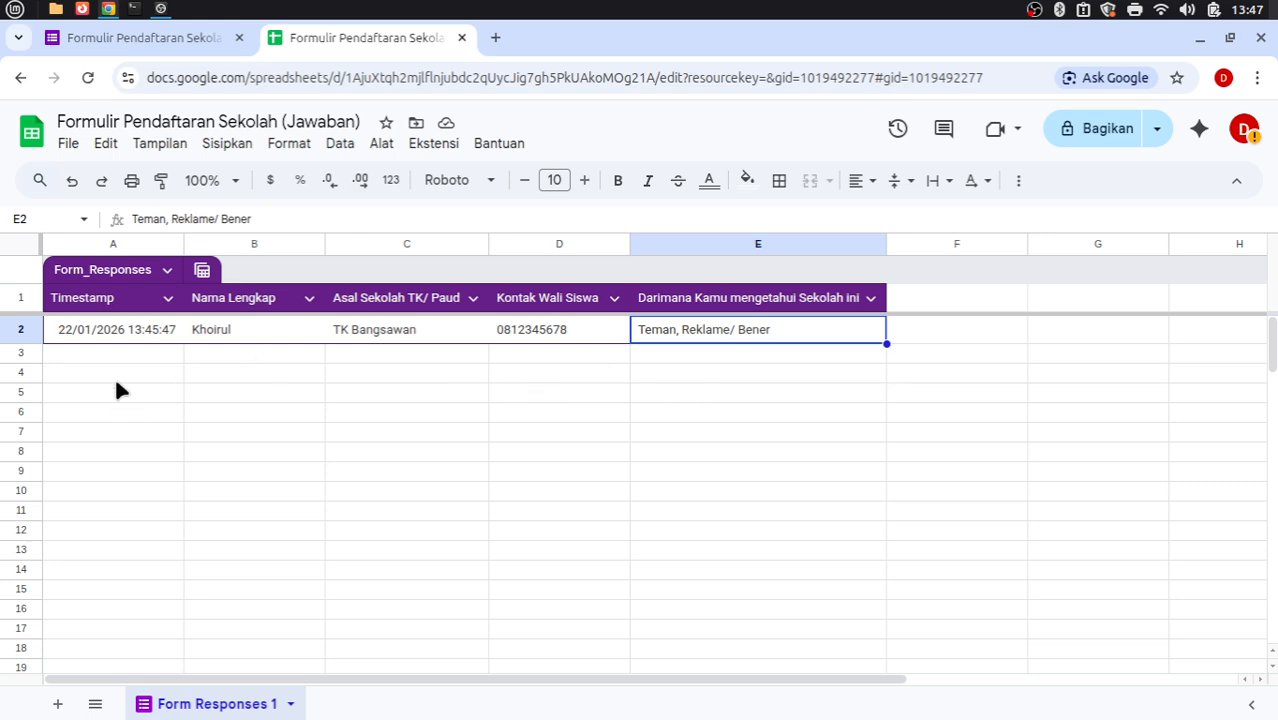
pyautogui.click(68, 145)
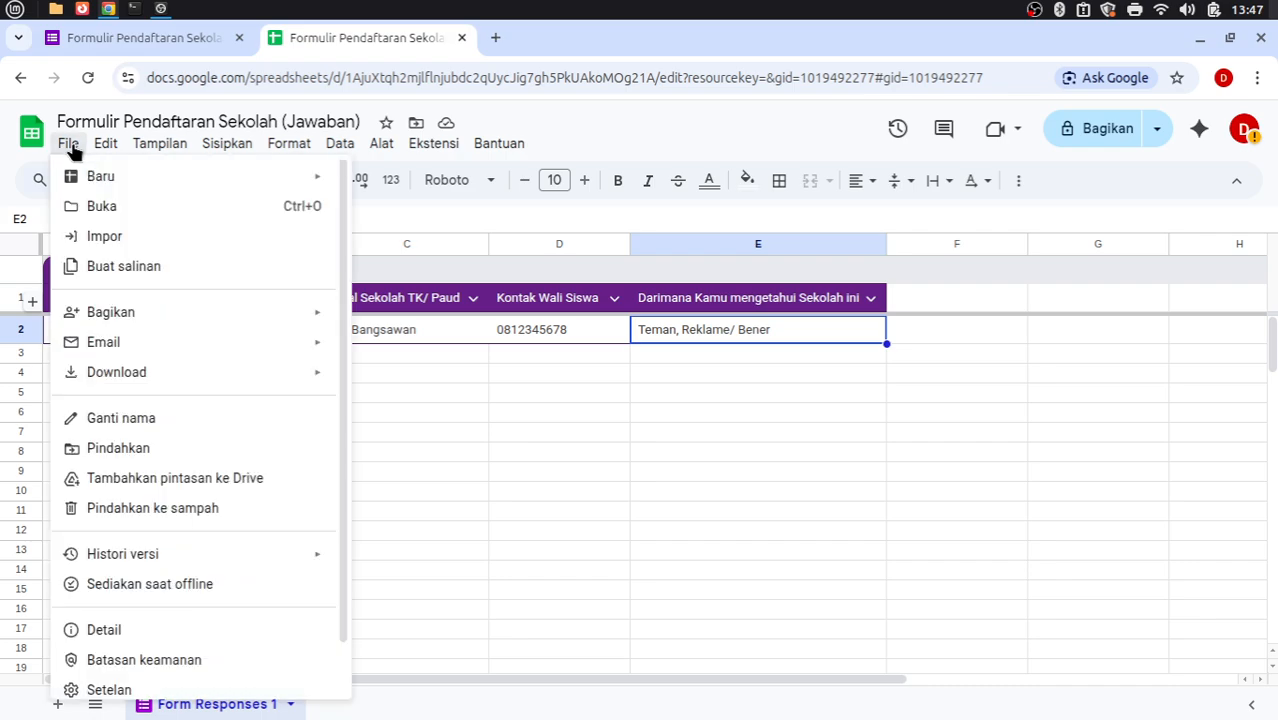
pyautogui.moveTo(198, 373)
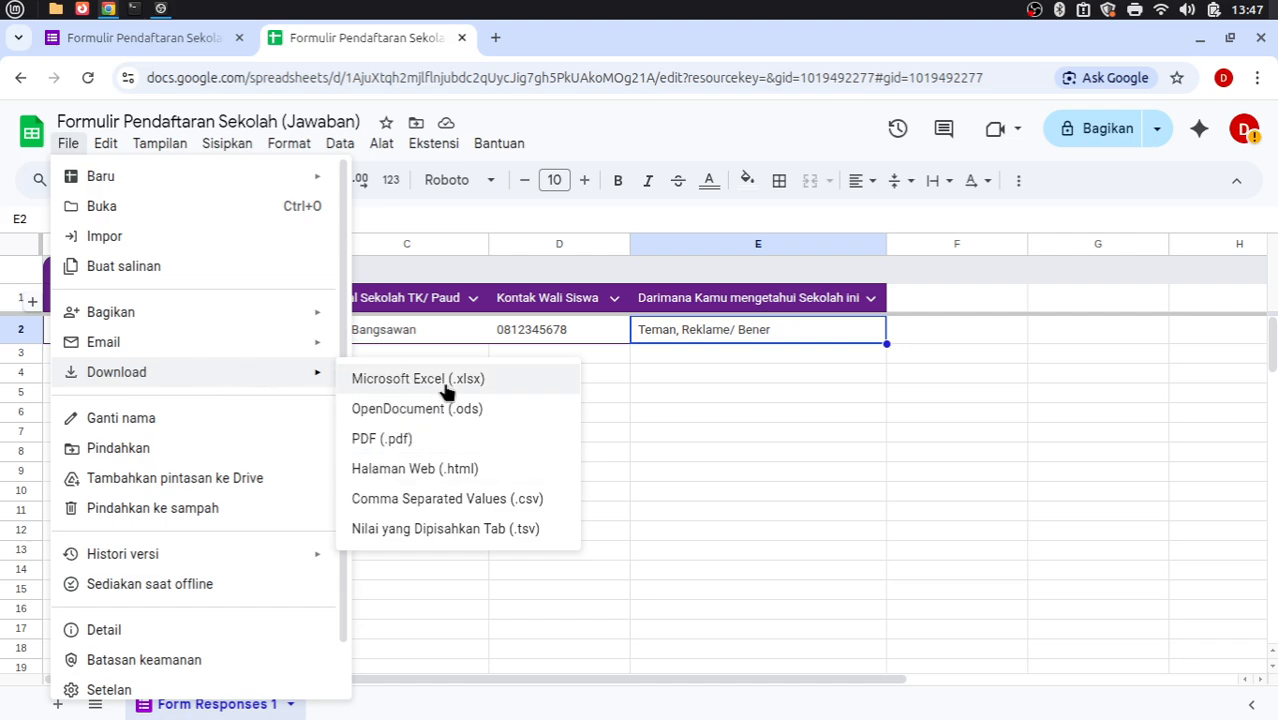
pyautogui.click(376, 385)
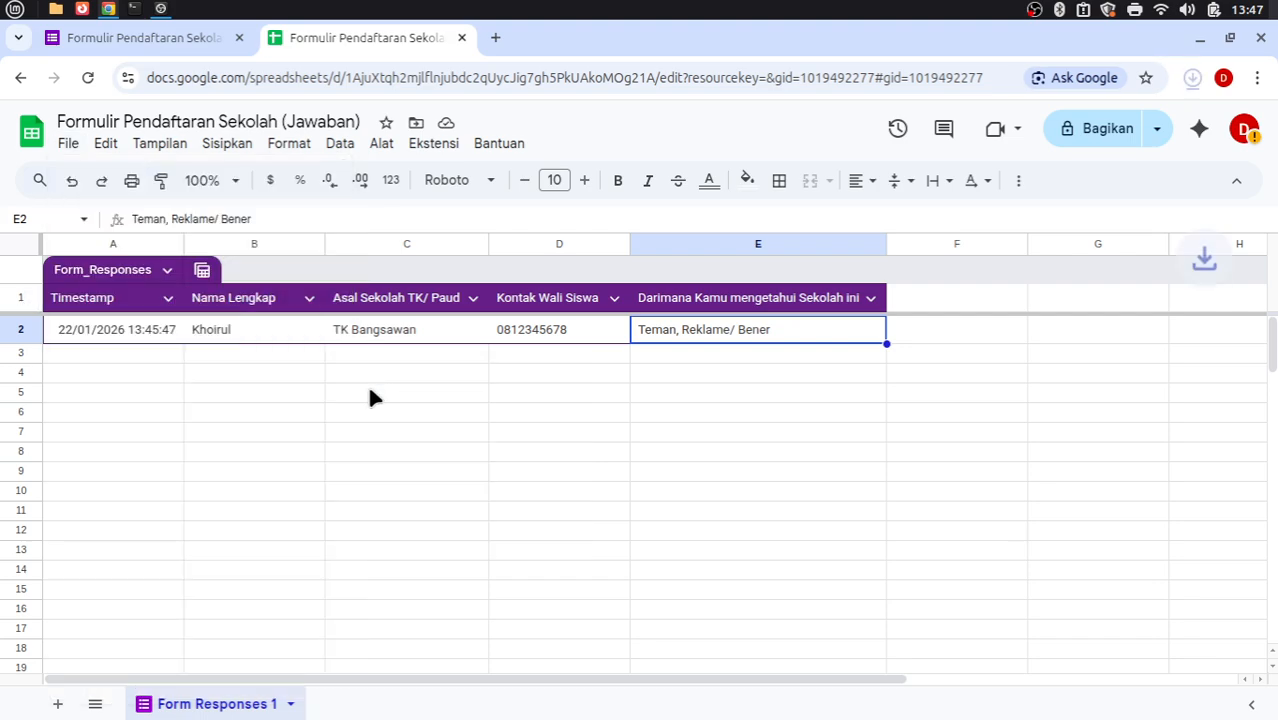
pyautogui.moveTo(1113, 117)
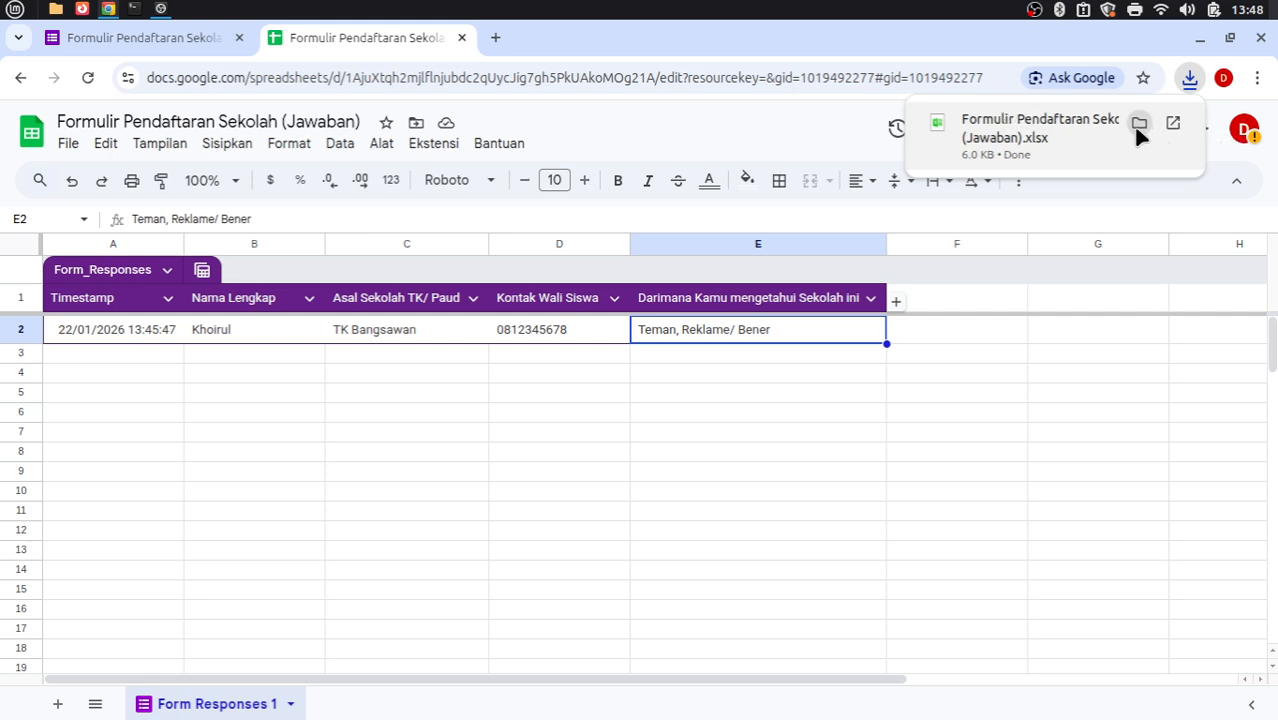
pyautogui.click(1138, 124)
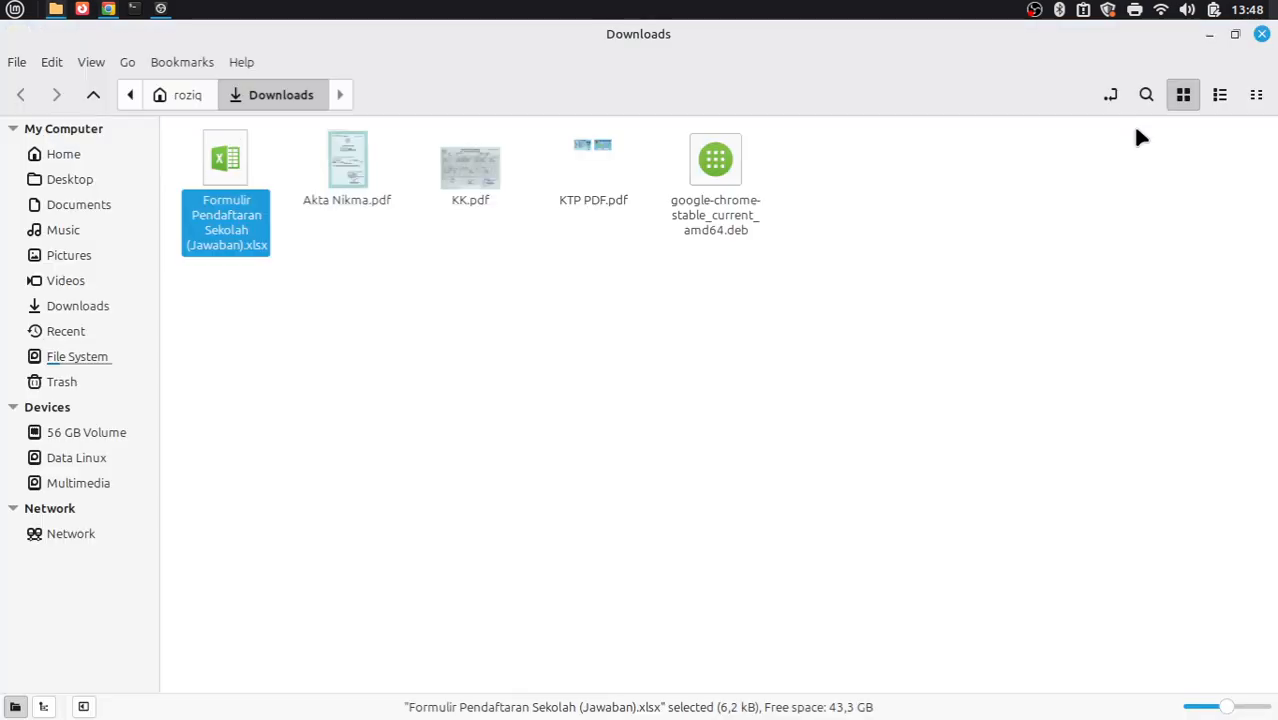
# Delete the three PDF files and google-chrome-stable_current_amd64.deb from the Downloads folder.
pyautogui.moveTo(312, 232); pyautogui.dragTo(767, 206)
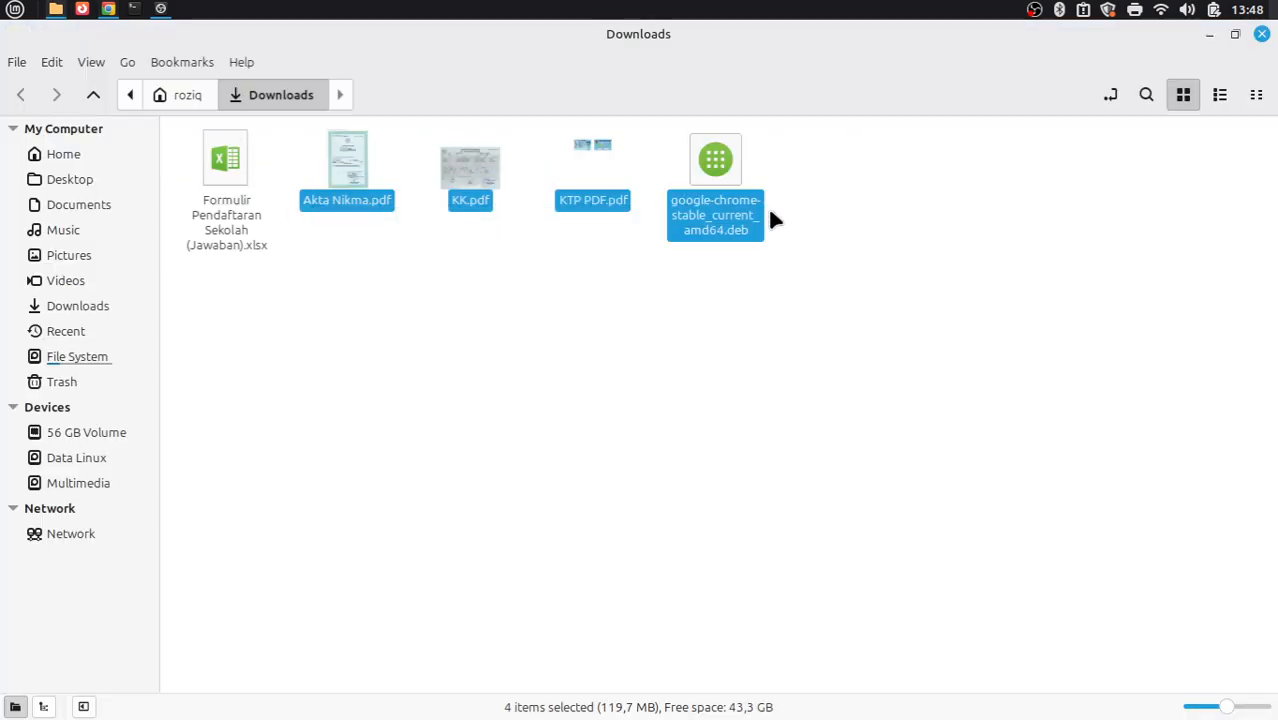
pyautogui.press('Delete')
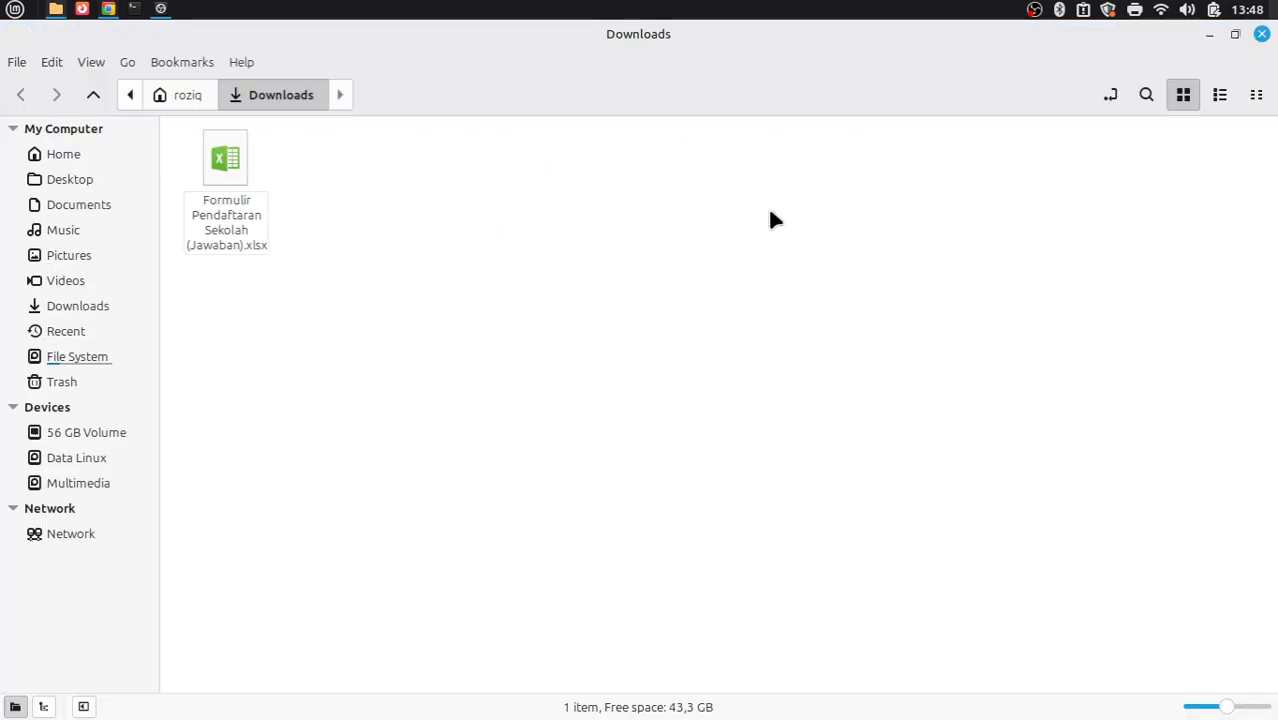
# Open Formulir Pendaftaran Sekolah (Jawaban).xlsx in LibreOffice Calc and select the header and response rows, A1:E2, to review them.
pyautogui.click(228, 160)
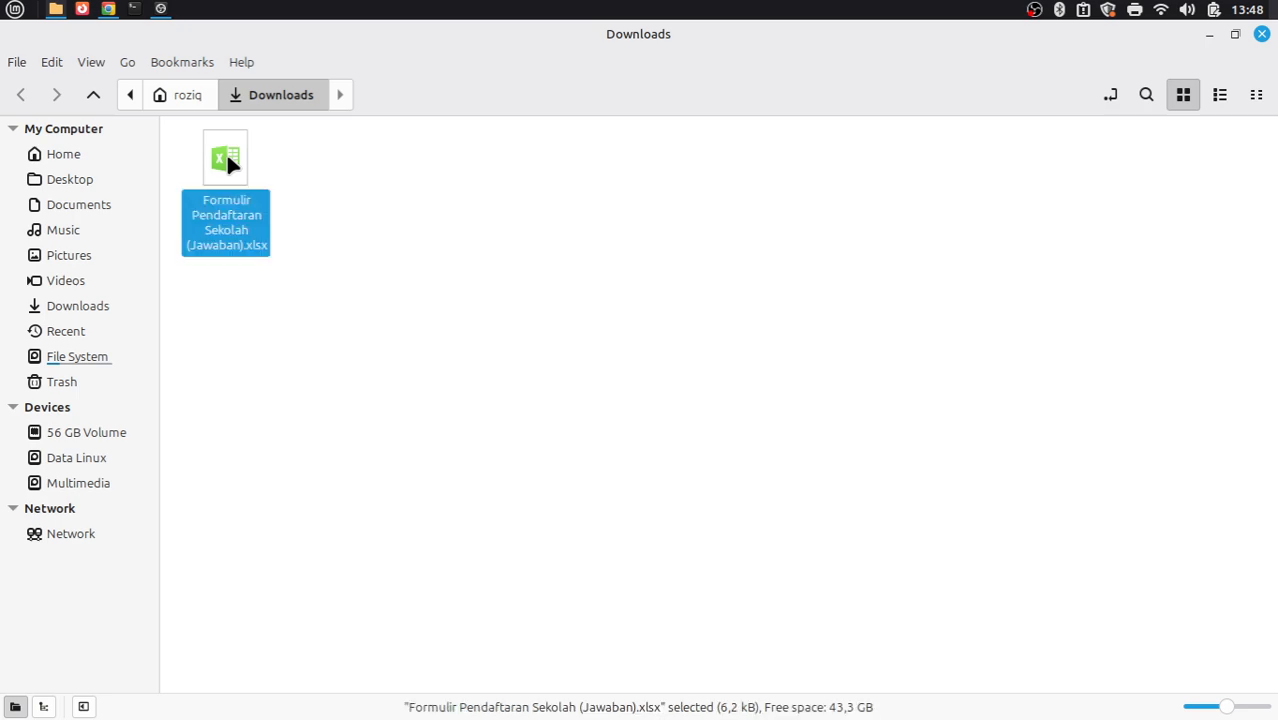
pyautogui.doubleClick(226, 152)
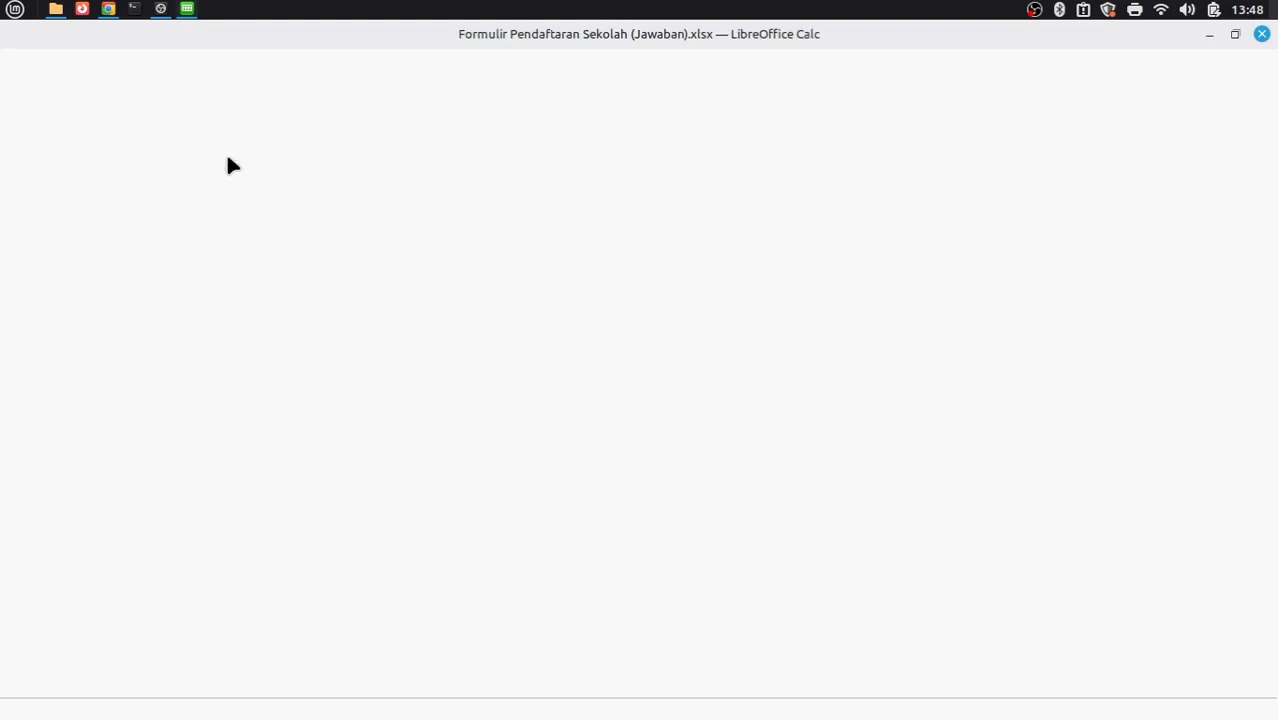
pyautogui.click(102, 244)
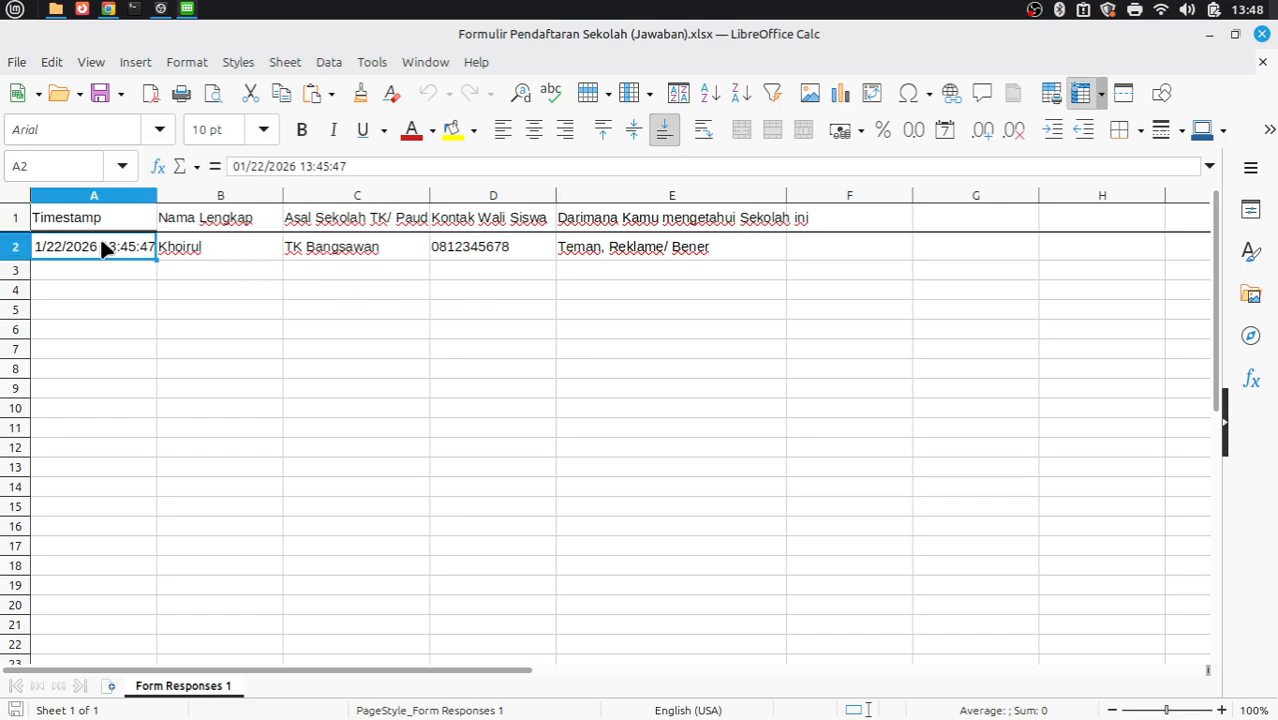
pyautogui.moveTo(100, 222); pyautogui.dragTo(739, 245)
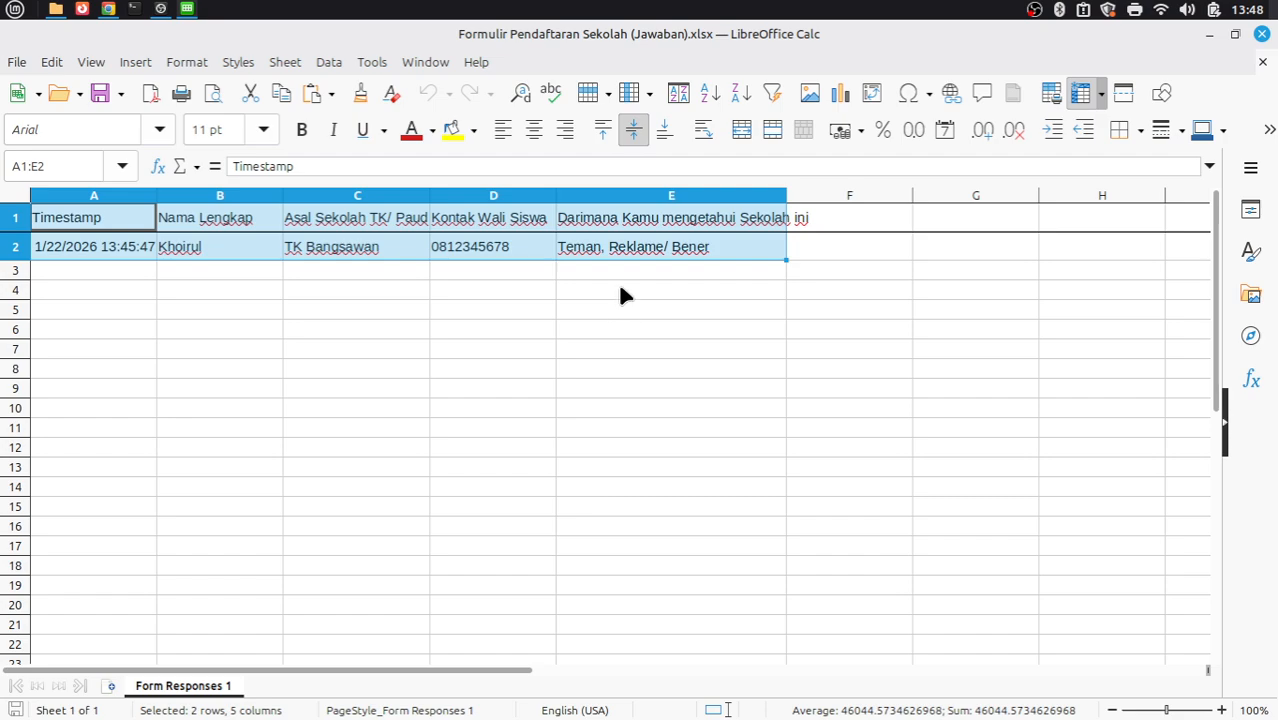